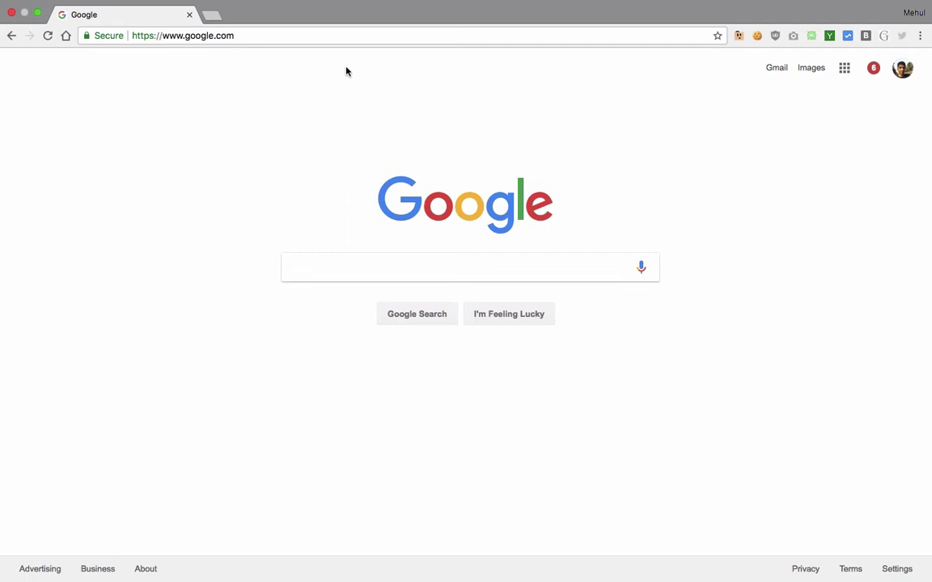
# Step: Load the WewCommerce store at codedamntest.com in Chrome
pyautogui.click(279, 37)
pyautogui.write('code')
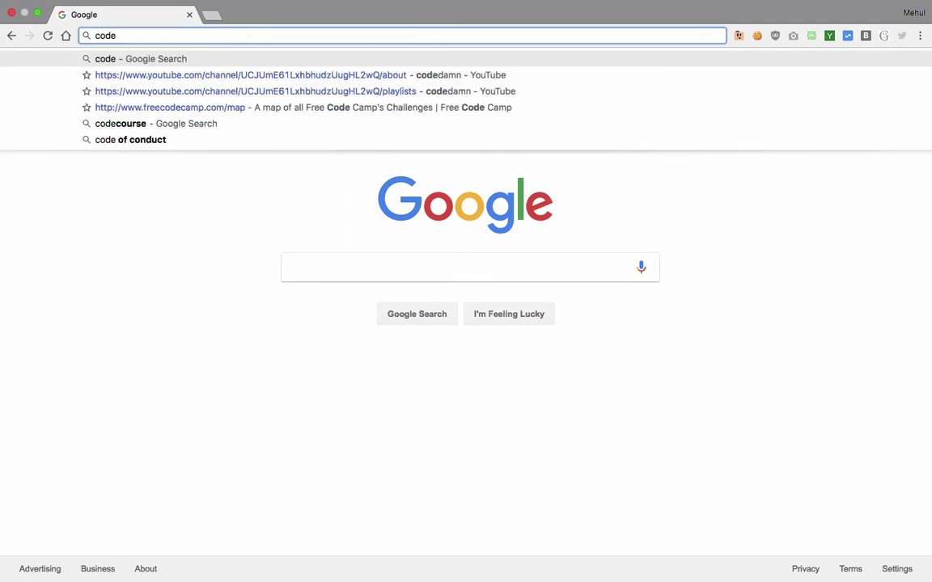
pyautogui.write('damntest.com')
pyautogui.press('Return')
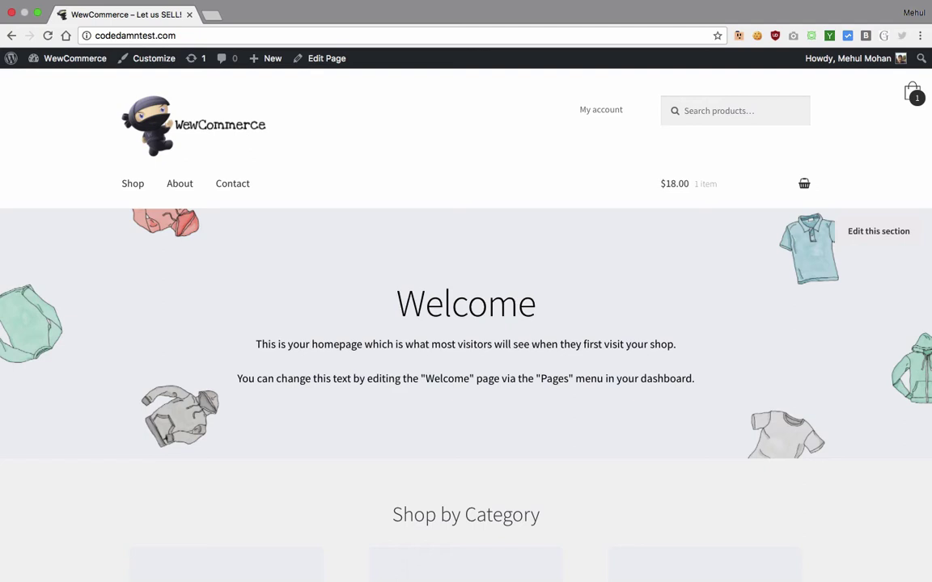
pyautogui.scroll(-3, 60, 211)
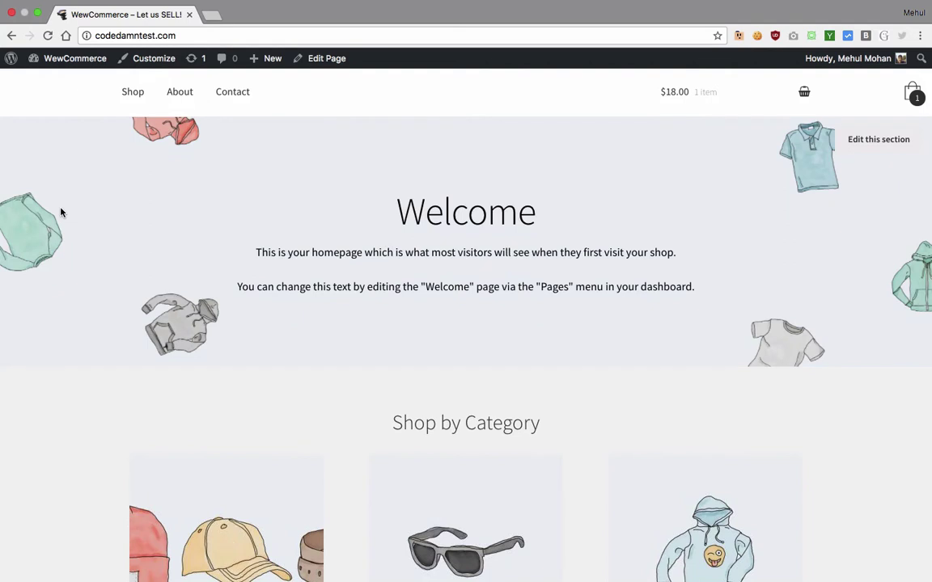
pyautogui.scroll(-5, 61, 212)
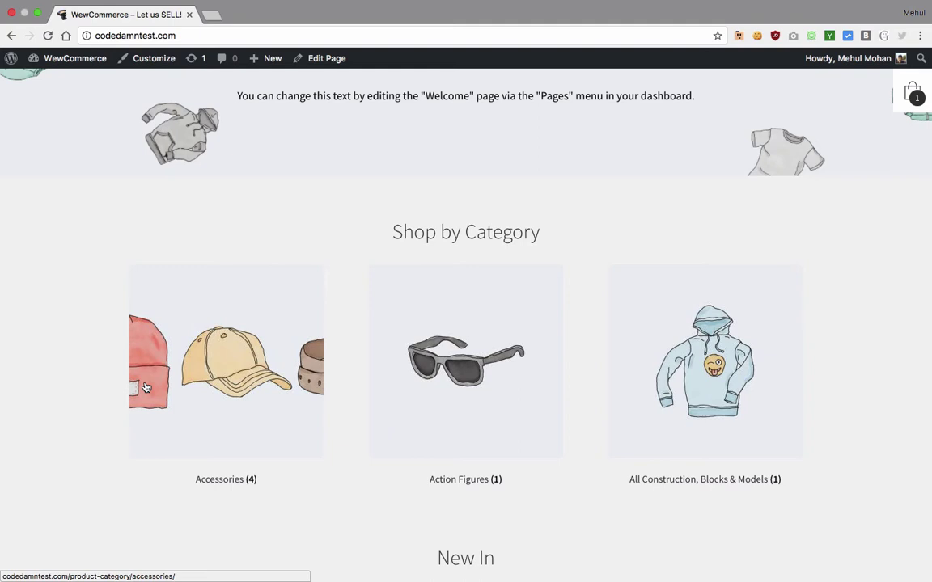
pyautogui.scroll(2, 147, 389)
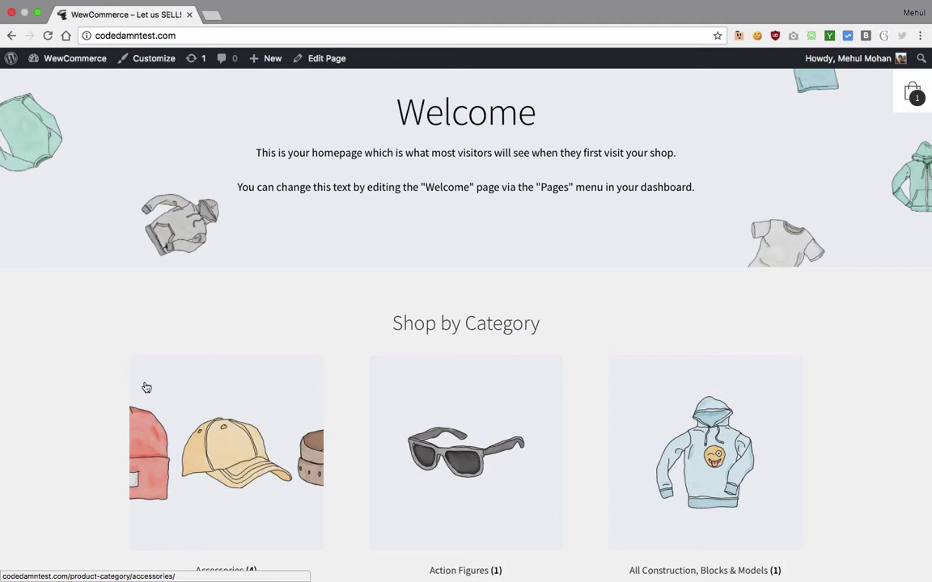
pyautogui.scroll(5, 146, 388)
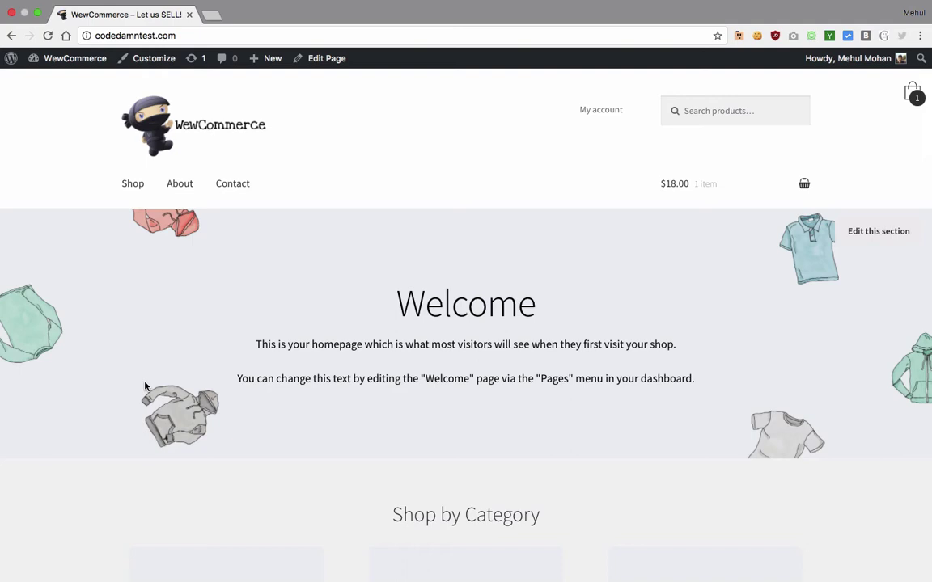
pyautogui.scroll(-1, 146, 388)
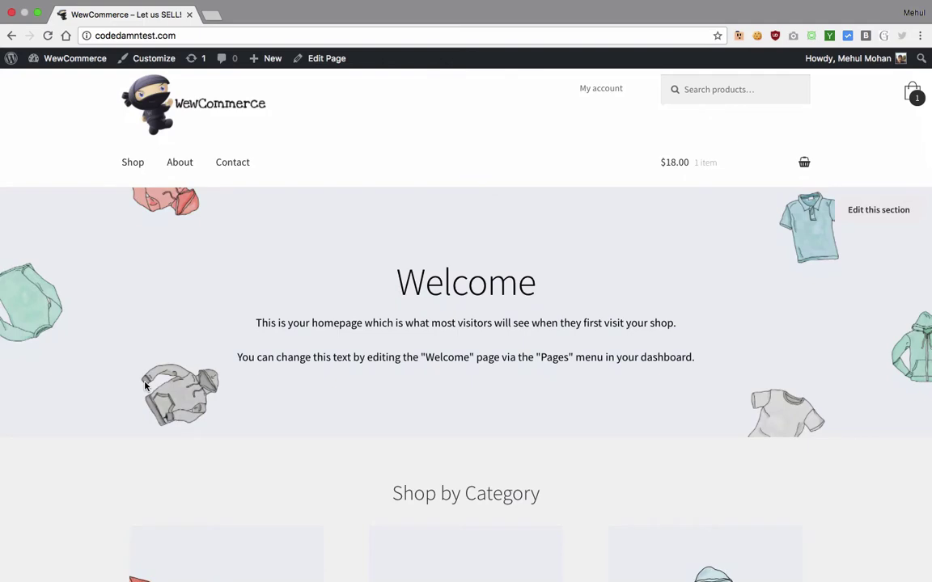
pyautogui.scroll(-10, 147, 386)
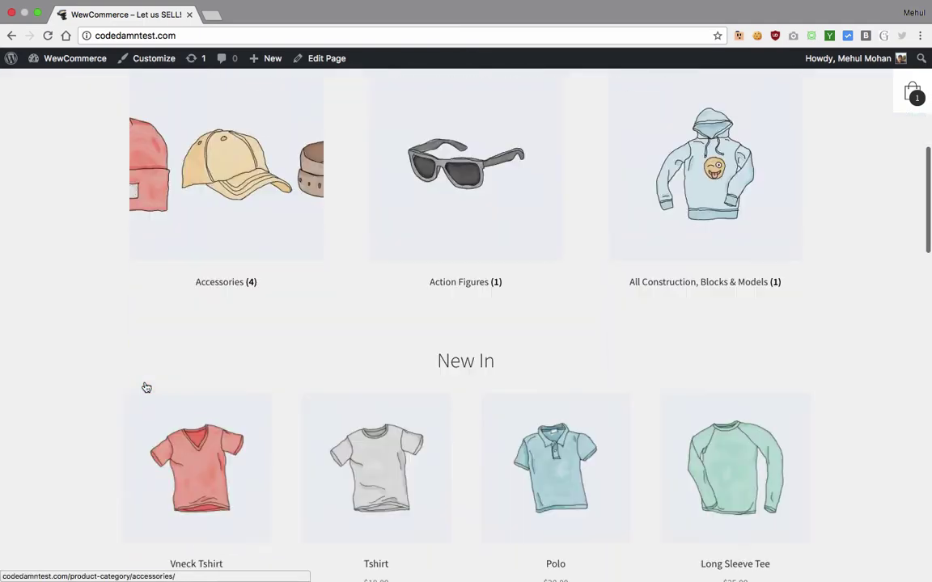
pyautogui.scroll(-6, 146, 388)
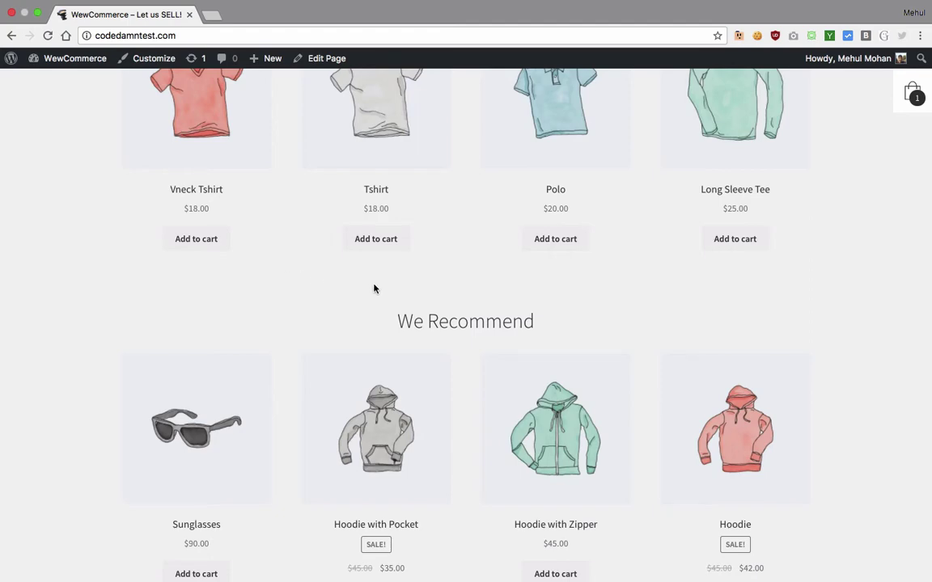
pyautogui.scroll(-7, 374, 288)
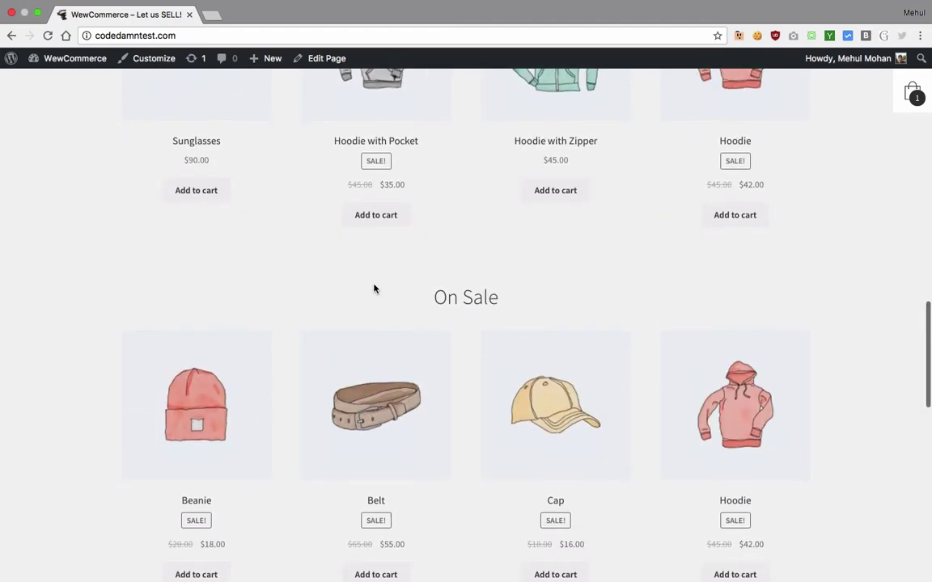
pyautogui.scroll(-3, 375, 288)
# Step: Add two Belts to the cart from the Belt product page
pyautogui.click(421, 268)
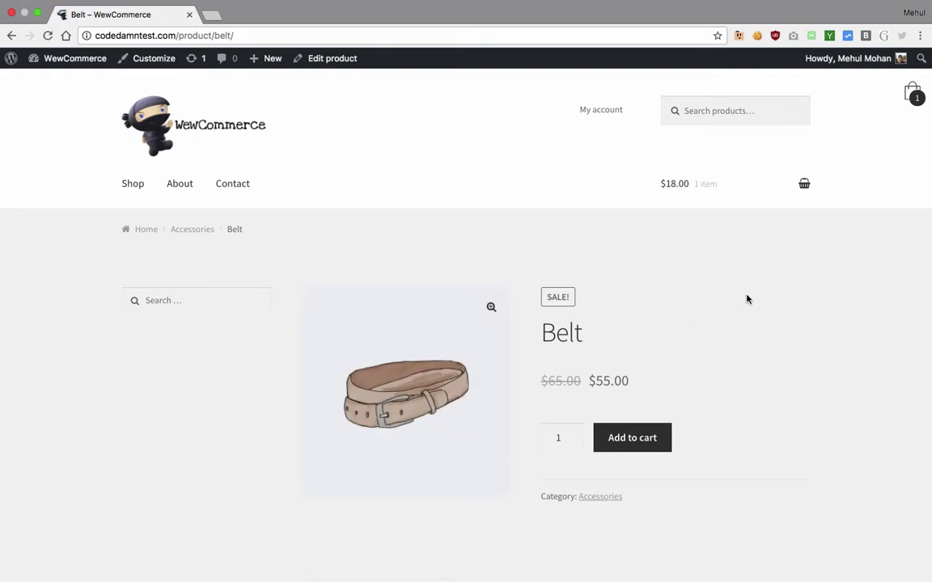
pyautogui.scroll(-2, 736, 304)
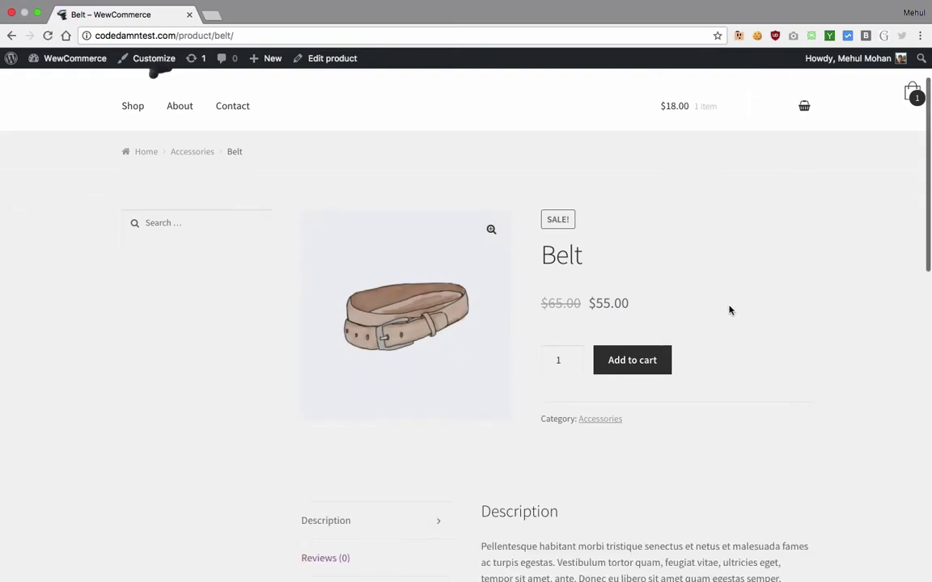
pyautogui.click(573, 358)
pyautogui.click(613, 361)
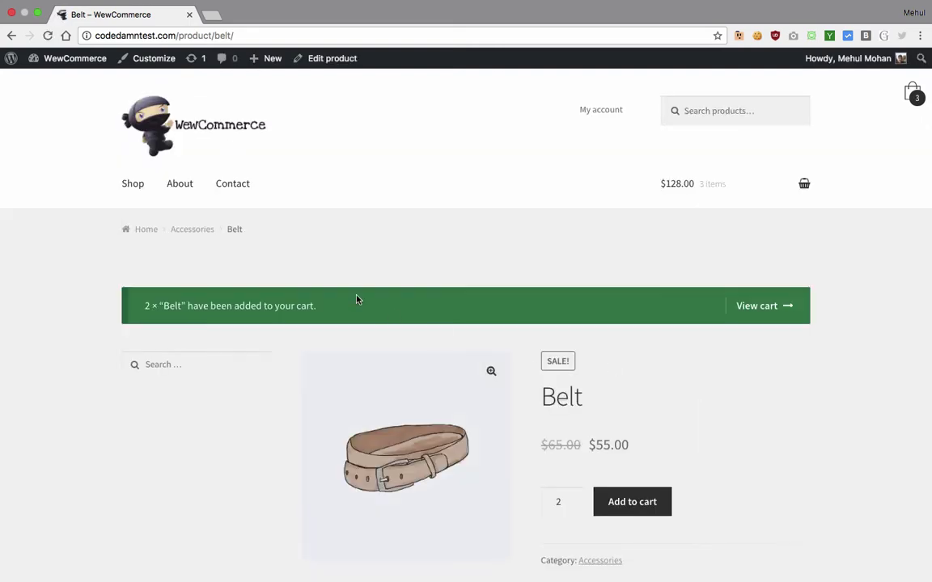
# Step: Review the $128.00 cart with one Tshirt and two Belts, then go to checkout
pyautogui.click(755, 312)
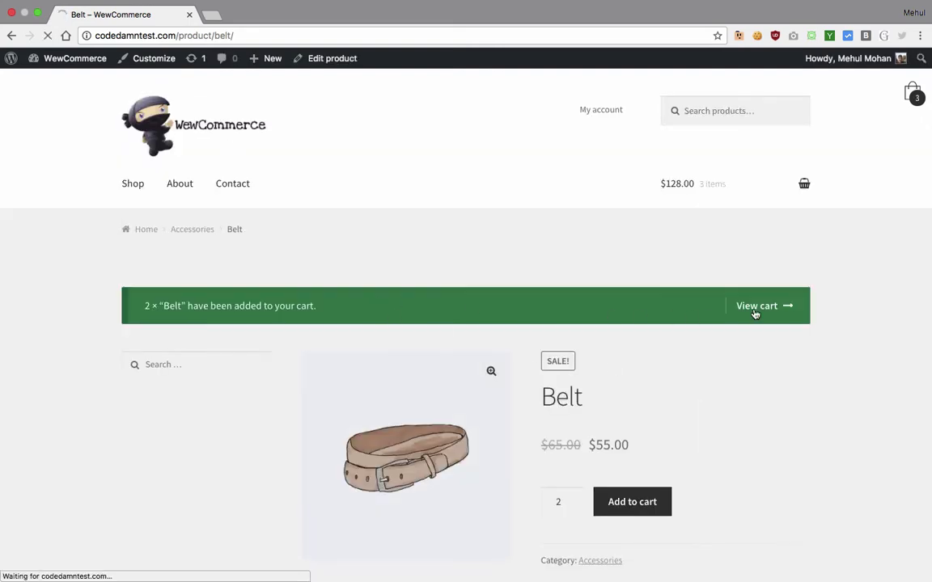
pyautogui.scroll(-3, 499, 333)
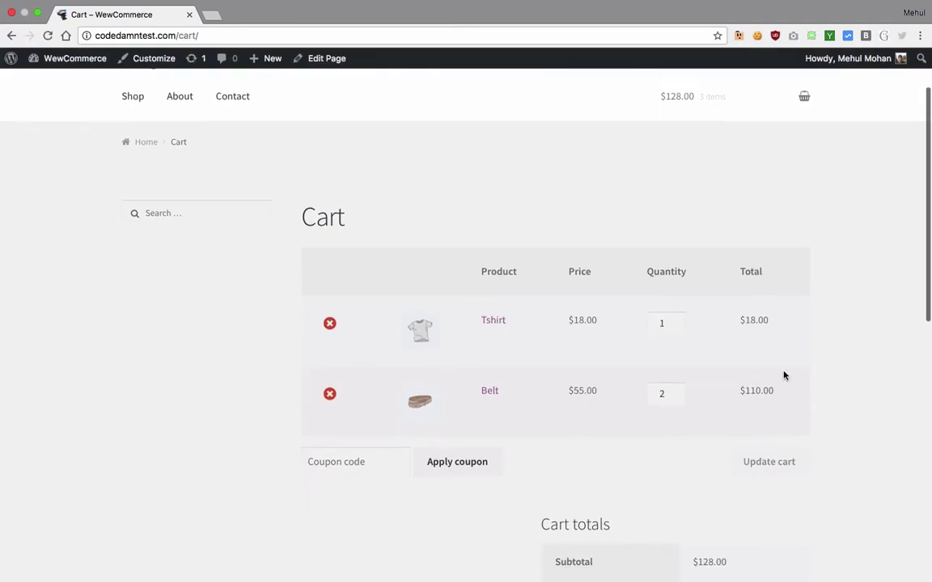
pyautogui.scroll(-5, 784, 375)
pyautogui.scroll(2, 784, 375)
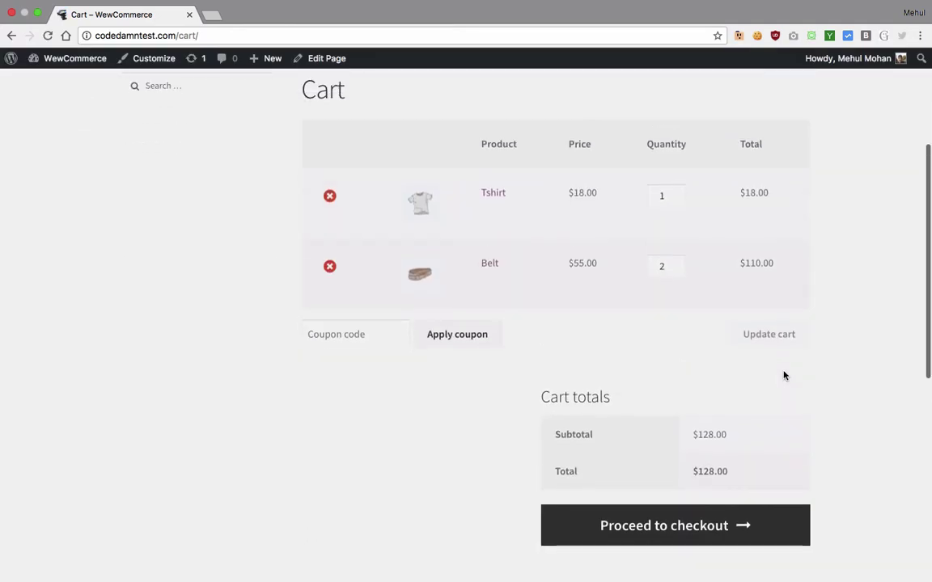
pyautogui.click(678, 526)
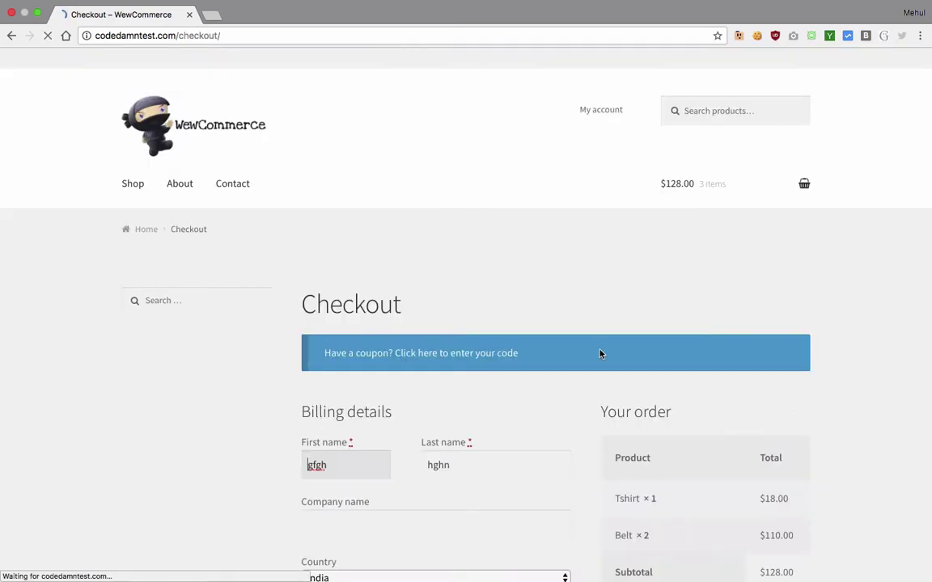
# Step: Choose PayPal as the payment method and submit the order
pyautogui.scroll(-3, 601, 353)
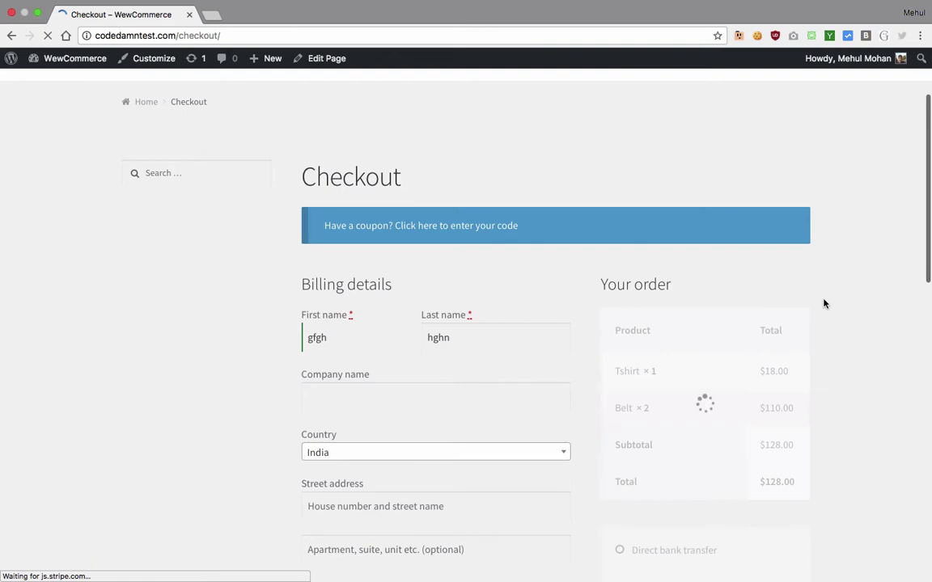
pyautogui.scroll(-5, 825, 303)
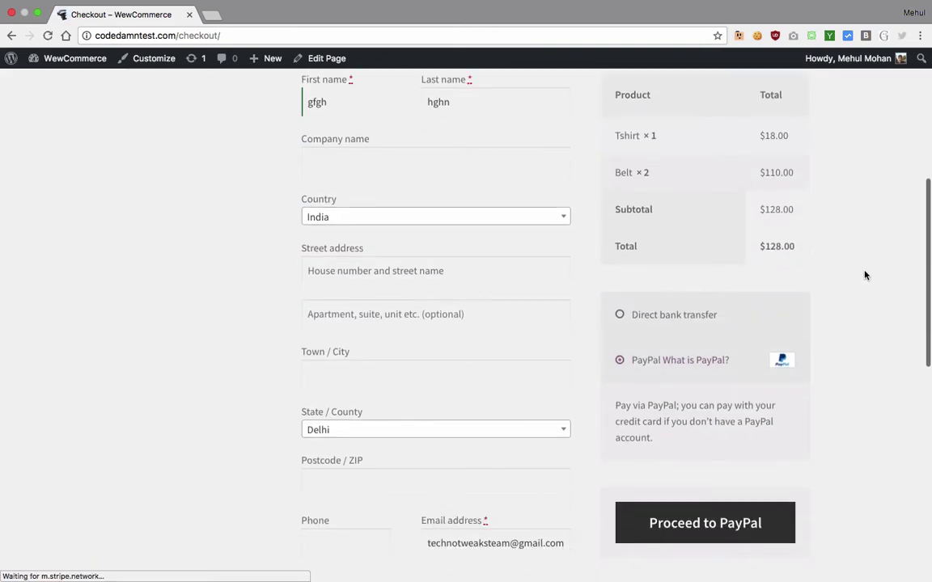
pyautogui.scroll(-2, 866, 275)
pyautogui.scroll(-4, 462, 239)
pyautogui.scroll(5, 462, 240)
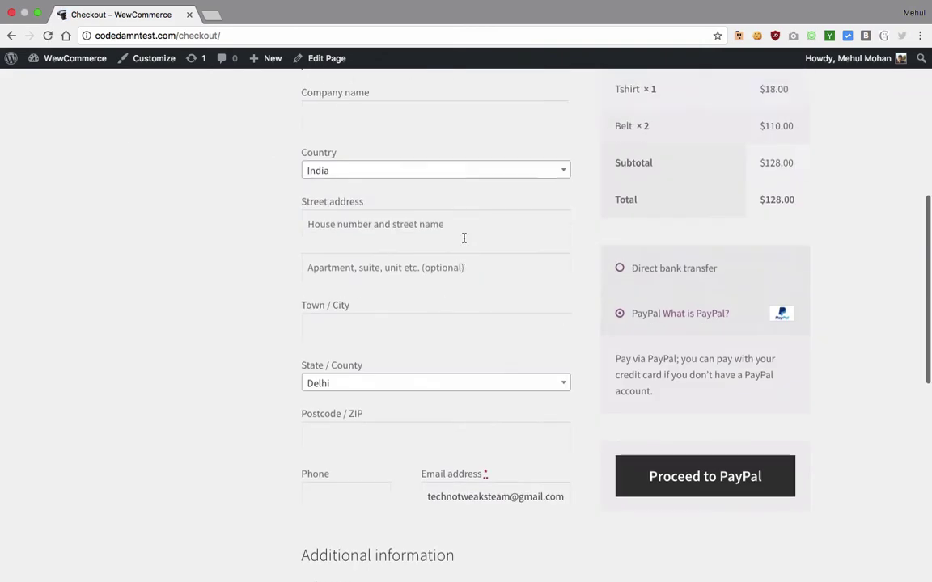
pyautogui.click(619, 269)
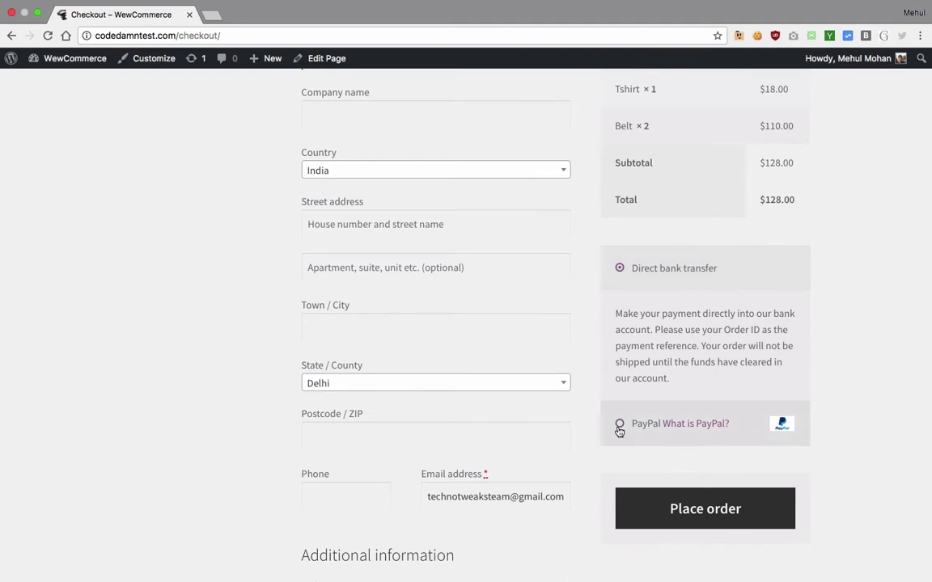
pyautogui.click(619, 427)
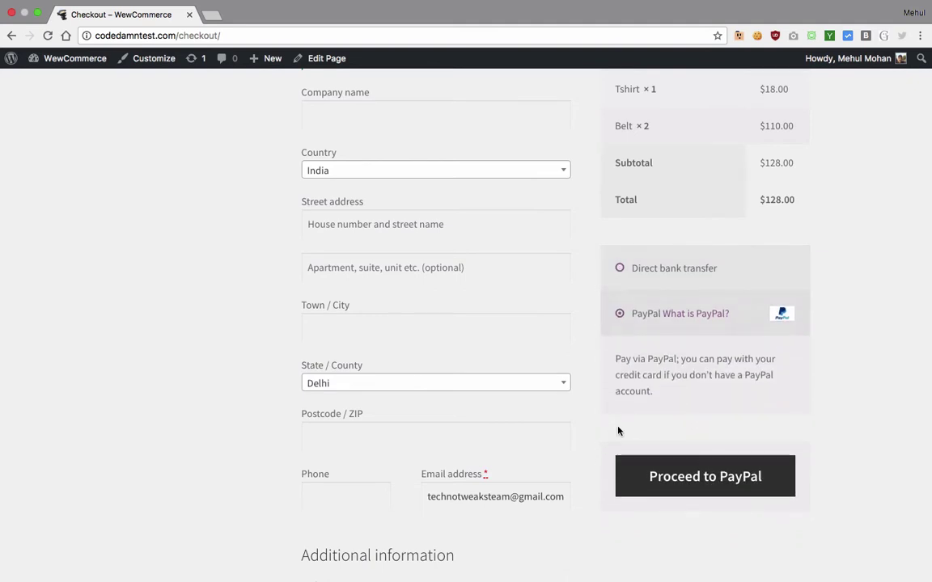
pyautogui.click(663, 479)
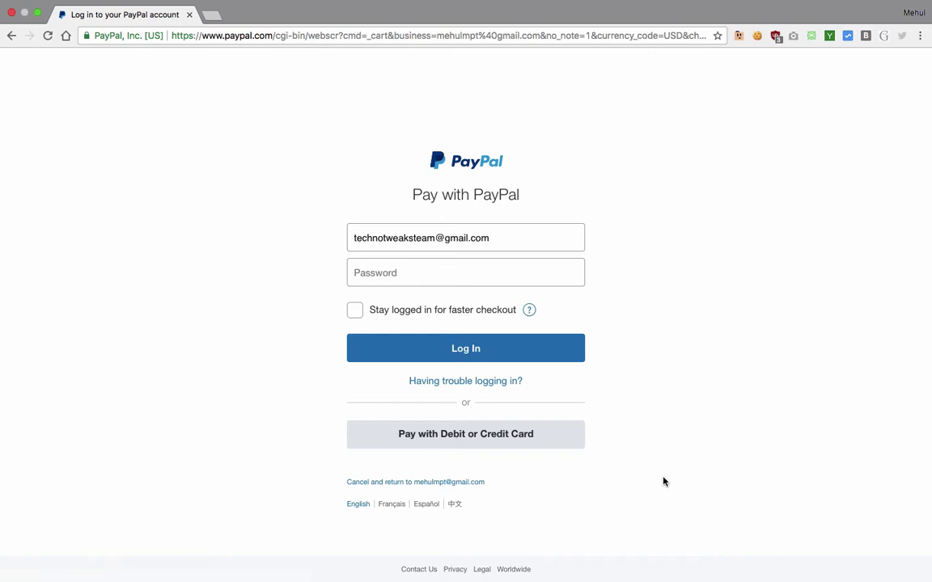
# Step: Cancel the PayPal payment and return to the store's cart
pyautogui.click(409, 484)
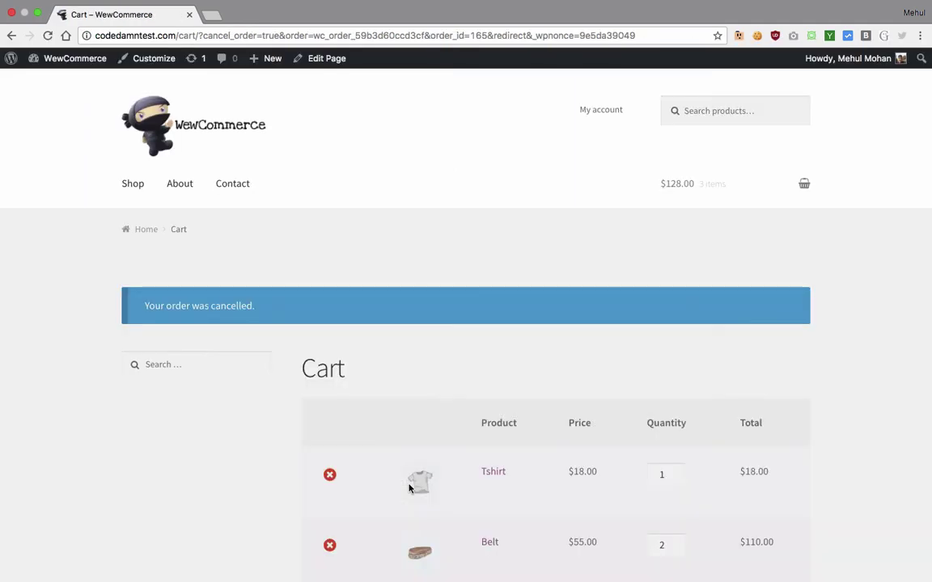
# Step: Return to the WewCommerce store homepage via its logo
pyautogui.click(189, 132)
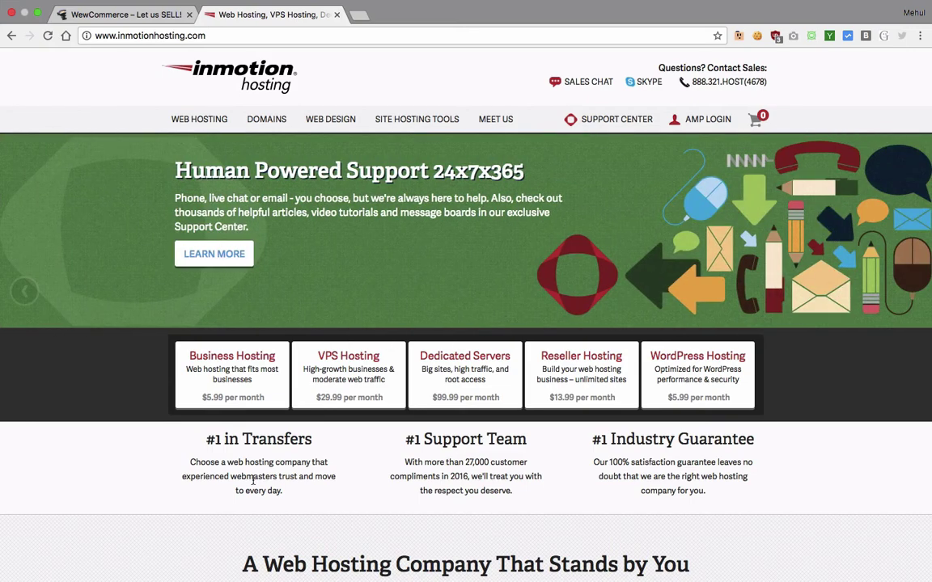
# Step: Browse the InMotion plans from $5.99 Business Hosting to $99.99 Dedicated Servers, then select the URL
pyautogui.scroll(-3, 138, 411)
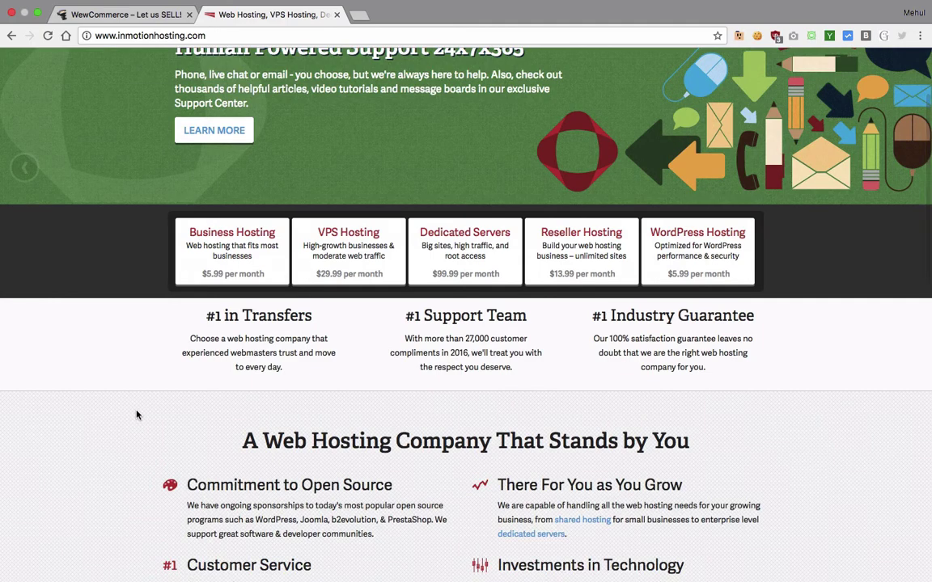
pyautogui.click(142, 16)
pyautogui.click(207, 20)
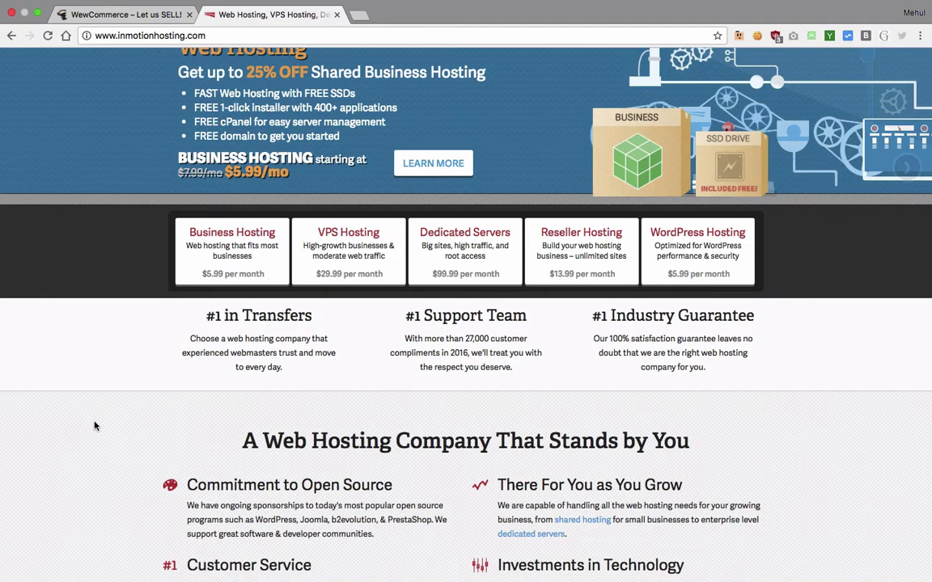
pyautogui.scroll(-2, 93, 426)
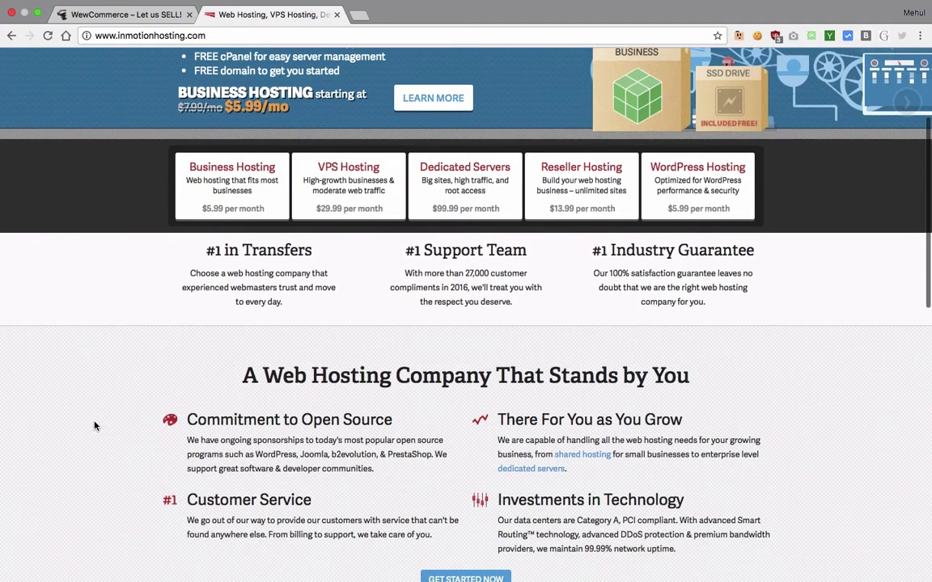
pyautogui.scroll(-1, 94, 426)
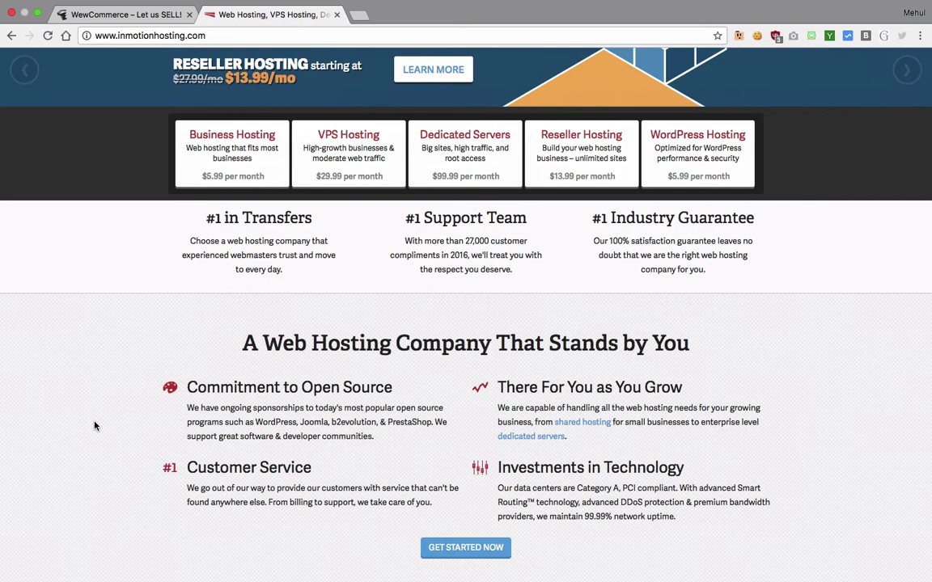
pyautogui.scroll(-1, 94, 426)
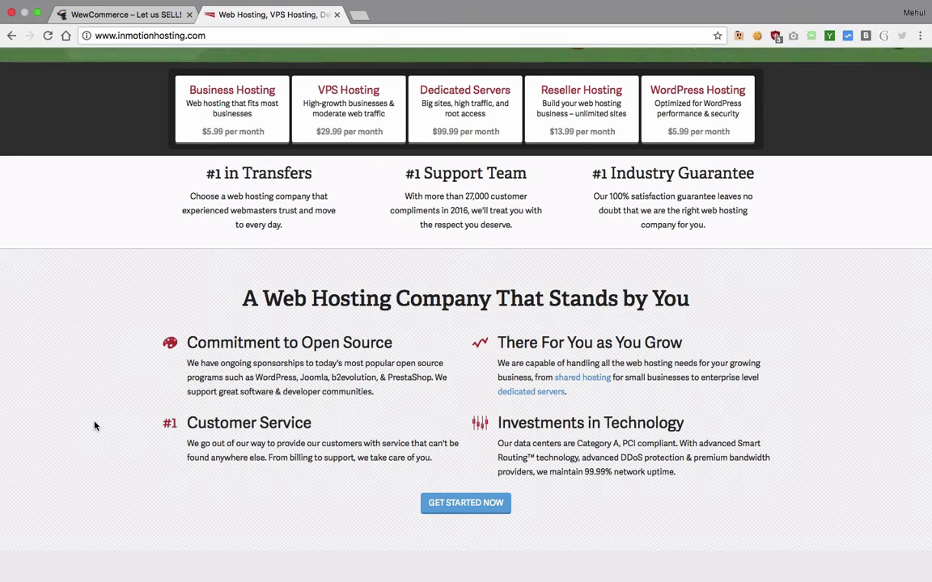
pyautogui.scroll(-2, 95, 426)
pyautogui.scroll(-1, 94, 426)
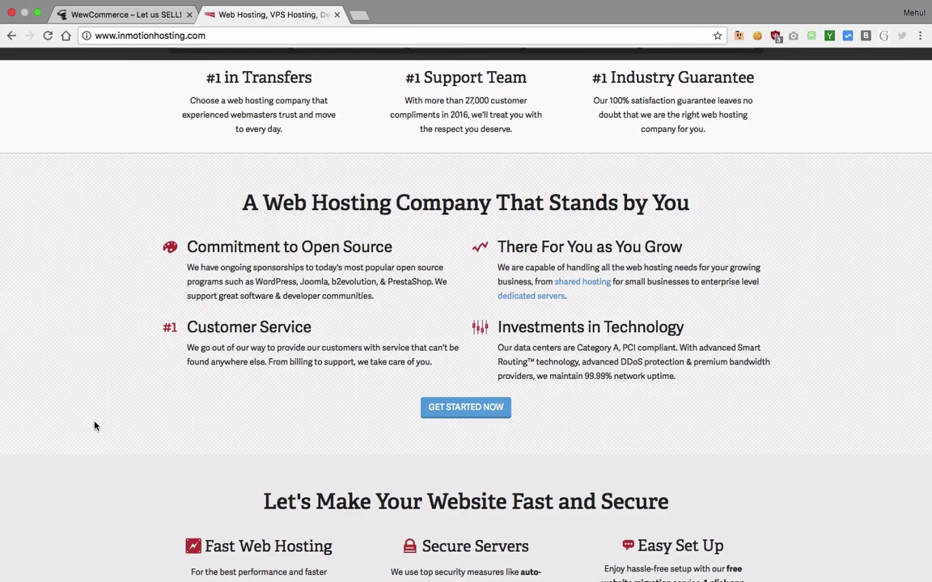
pyautogui.scroll(5, 94, 426)
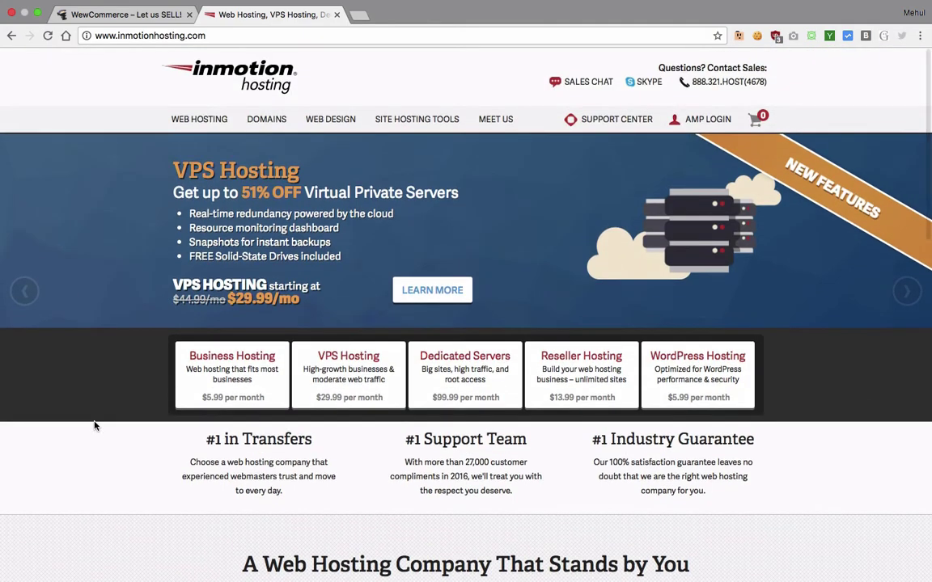
pyautogui.moveTo(199, 119)
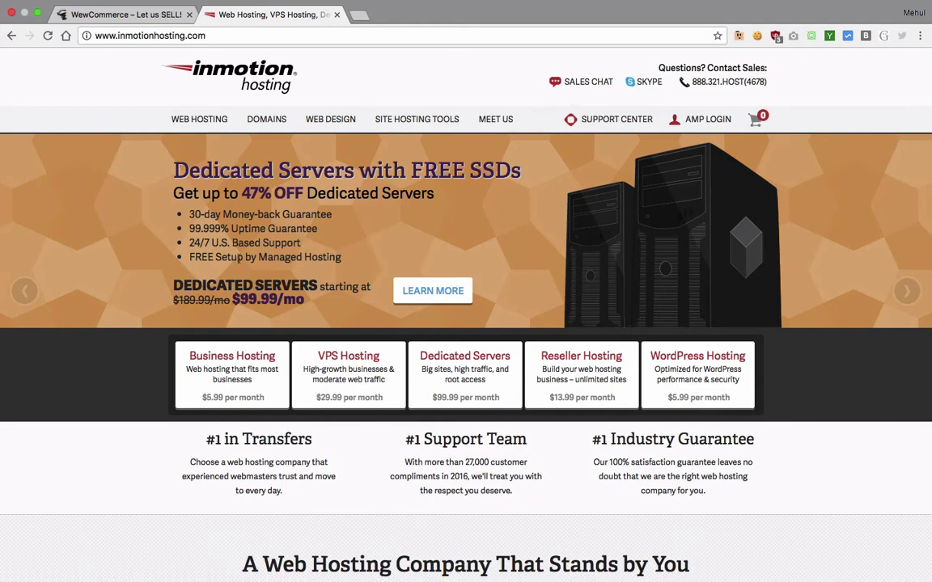
pyautogui.click(273, 37)
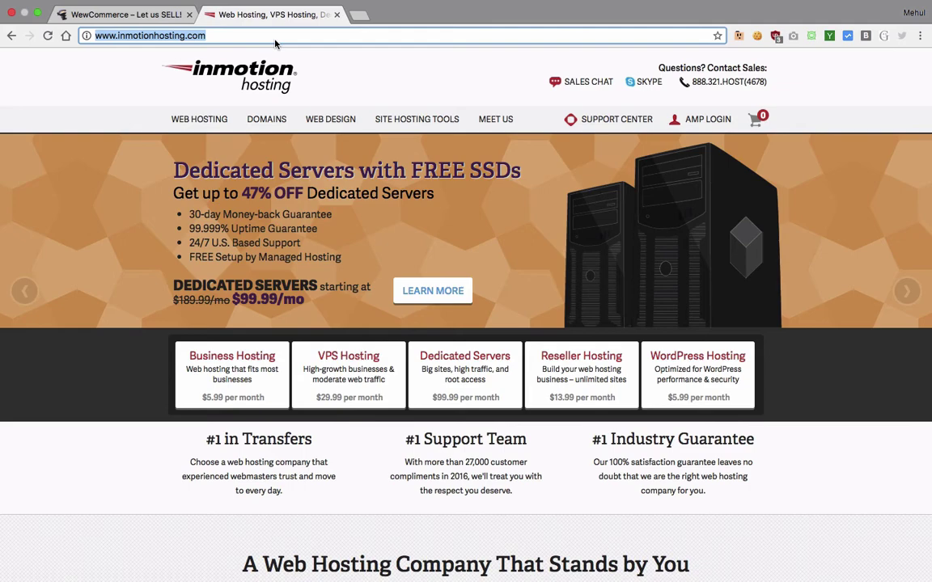
# Step: Open the bit.ly/inmotion-discount link for InMotion's discounted hosting
pyautogui.write('bit.ly')
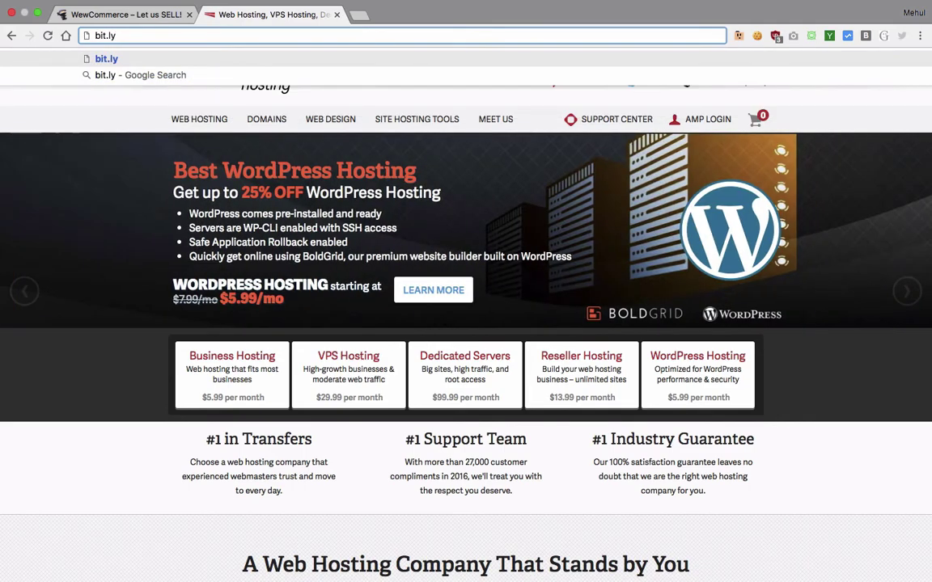
pyautogui.write('/in')
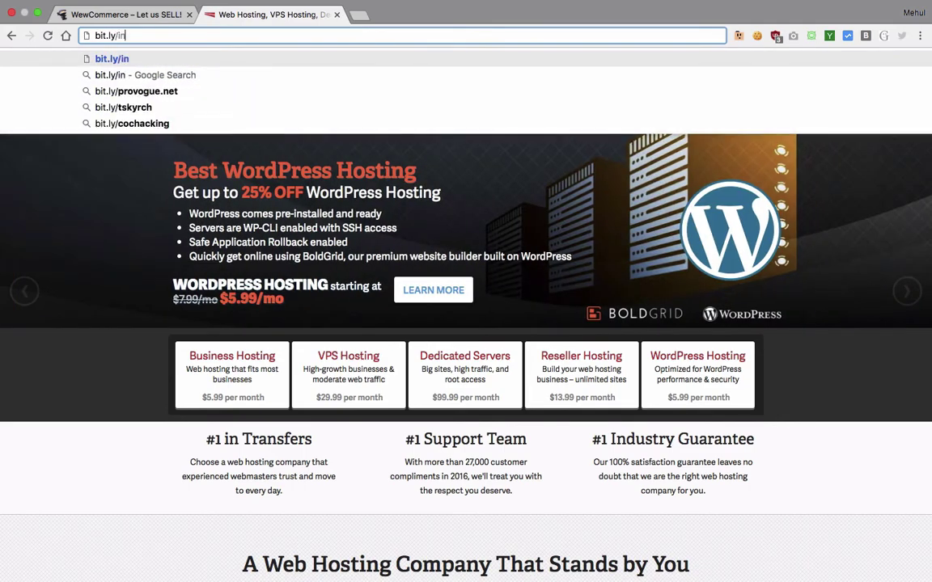
pyautogui.write('motion-dis')
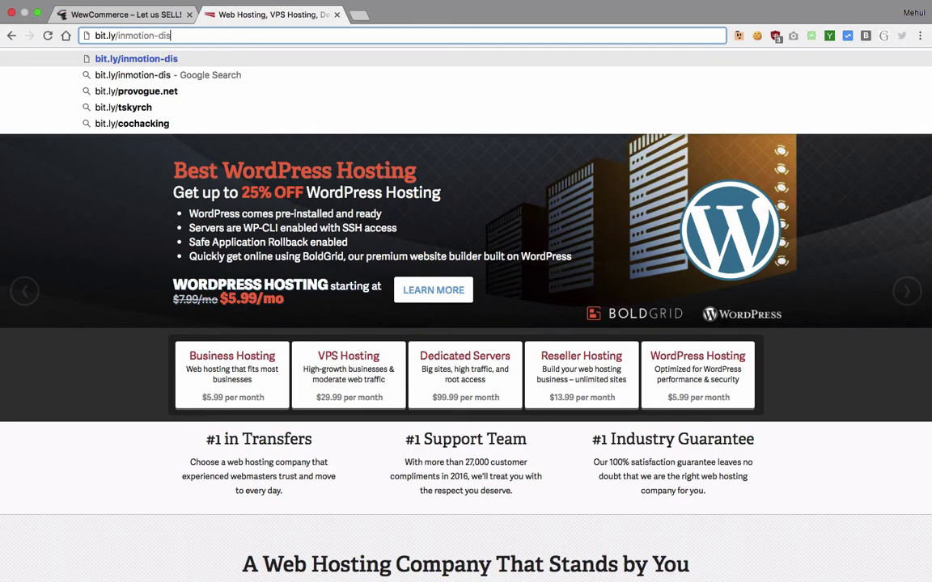
pyautogui.write('count')
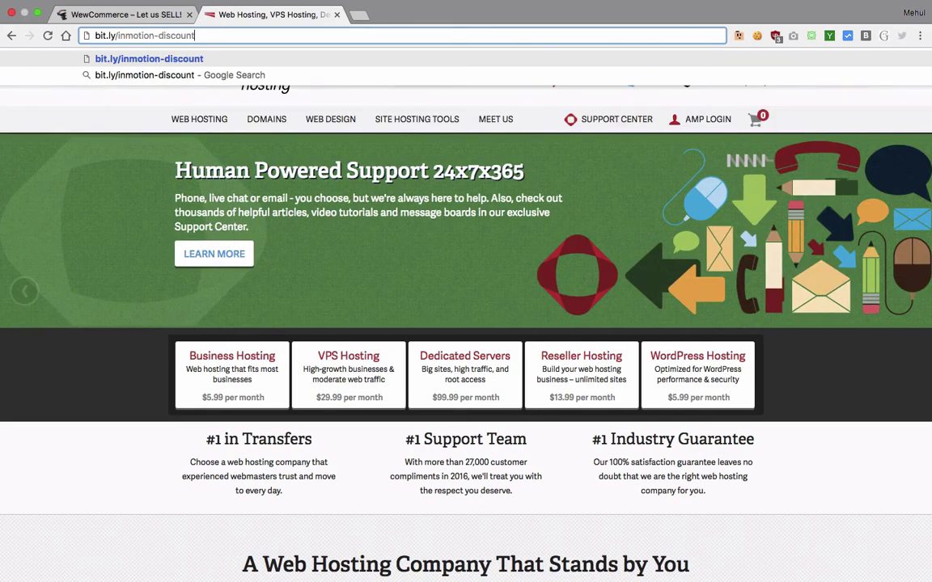
pyautogui.press('Return')
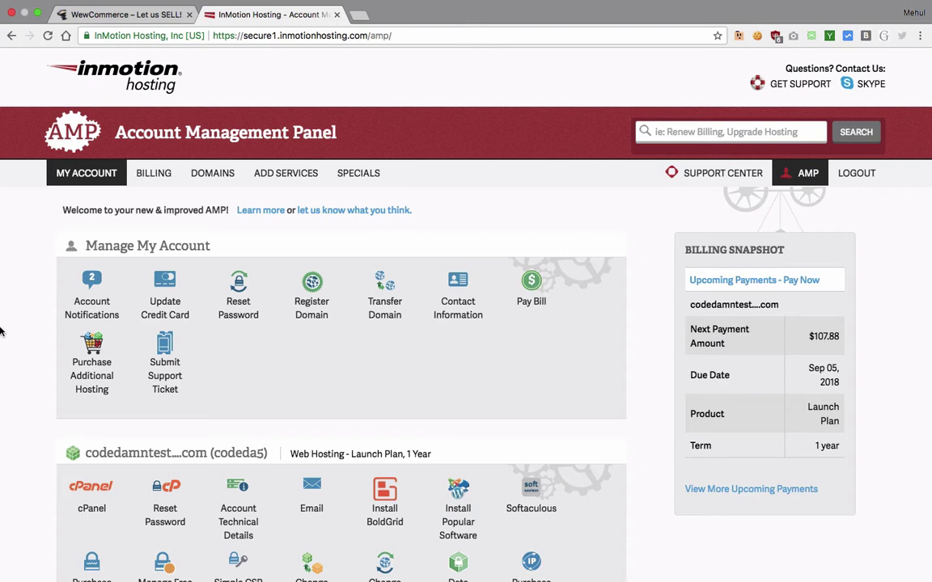
# Step: Load codedamntest.com in a new tab, check the store, then return to the Account Management Panel
pyautogui.scroll(-4, 0, 332)
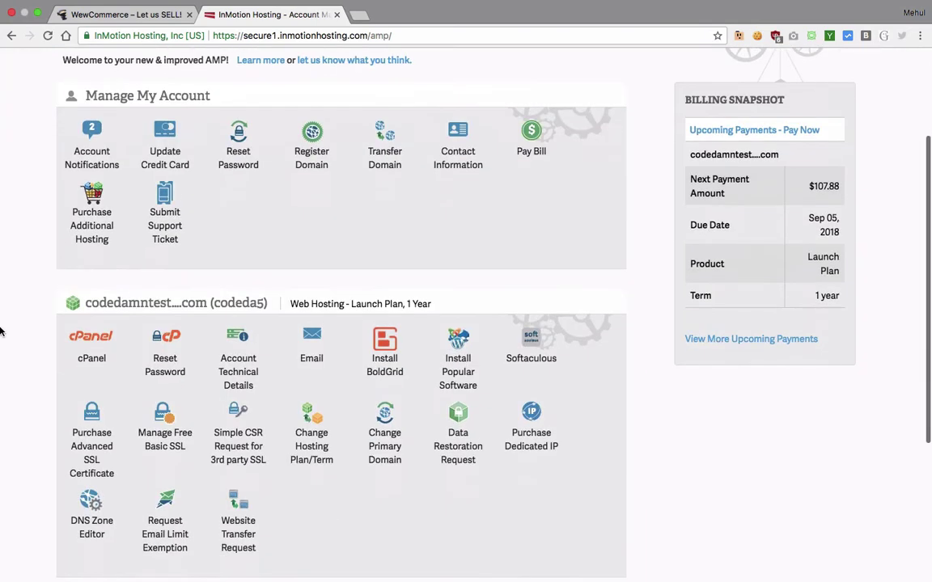
pyautogui.scroll(-2, 1, 331)
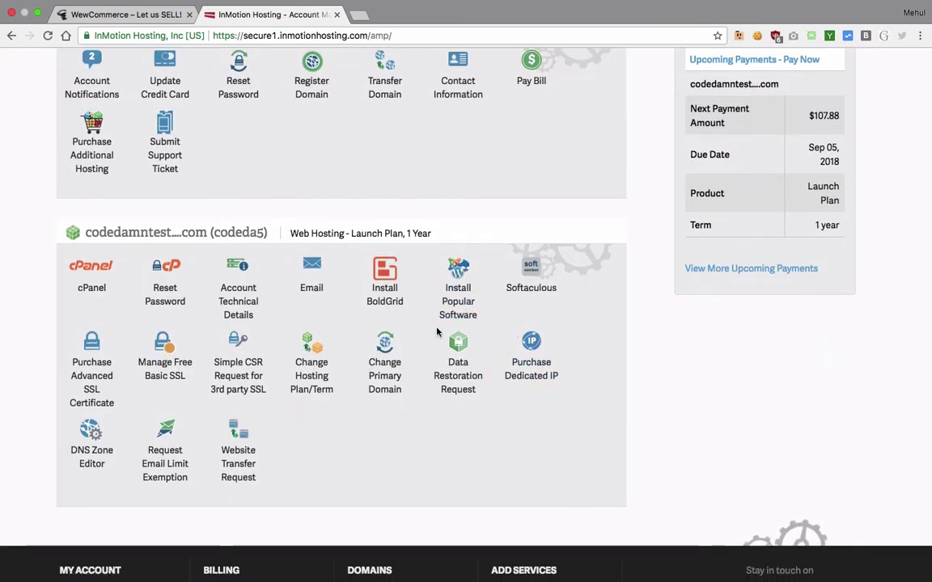
pyautogui.press('super+t')
pyautogui.write('codedamntest.com')
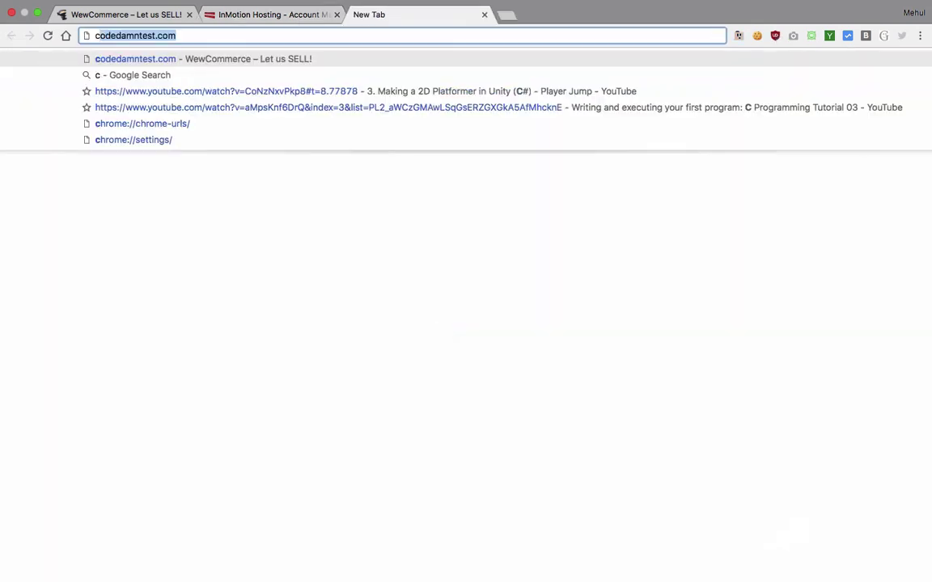
pyautogui.press('Return')
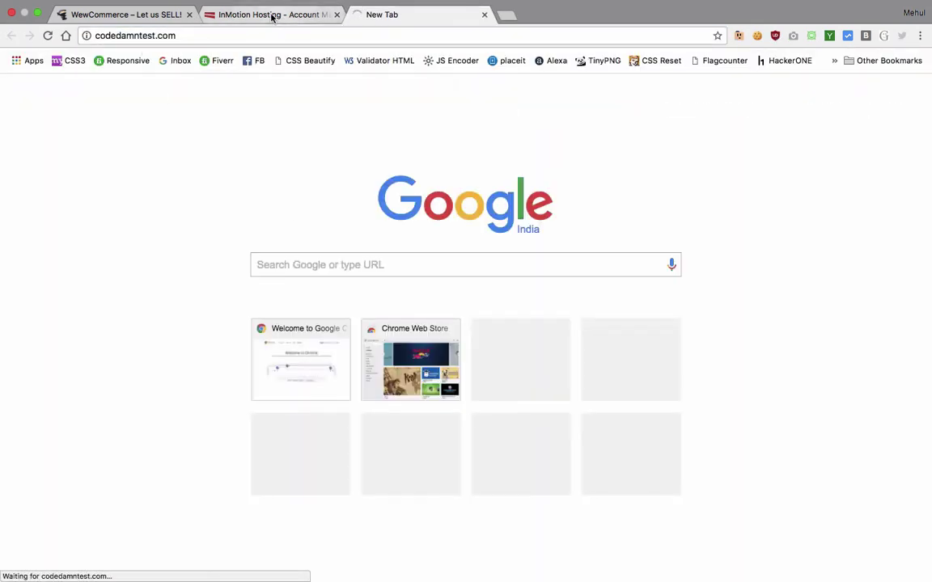
pyautogui.click(272, 16)
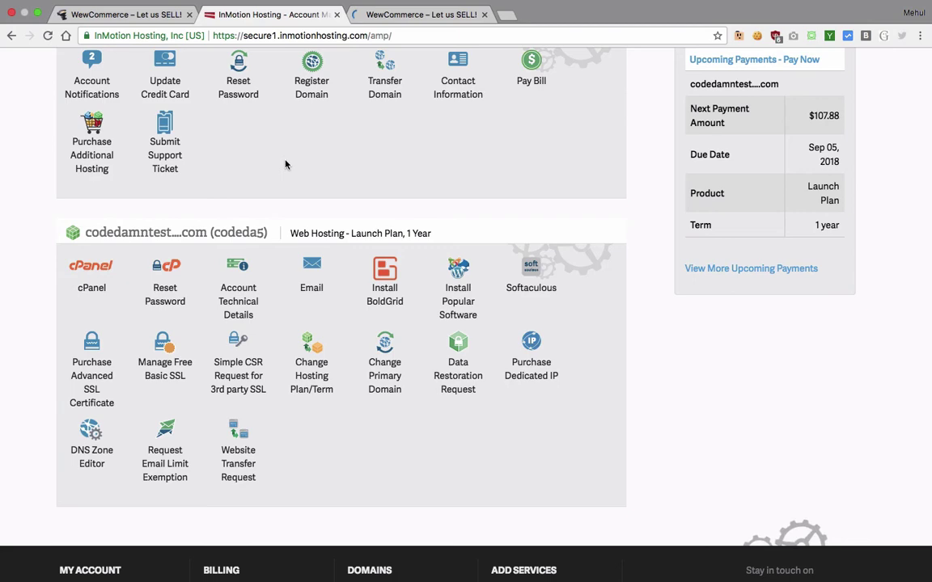
pyautogui.click(378, 18)
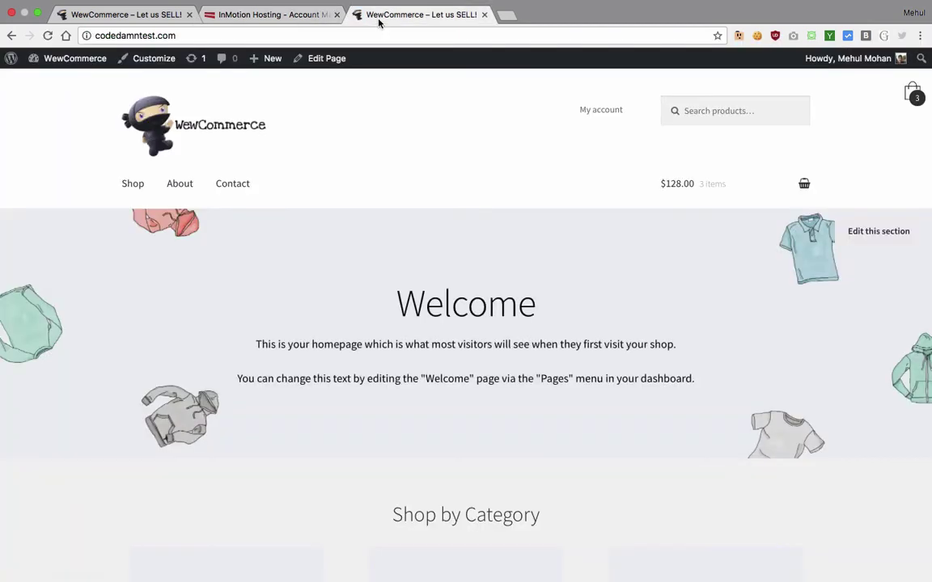
pyautogui.click(285, 14)
pyautogui.scroll(2, 273, 390)
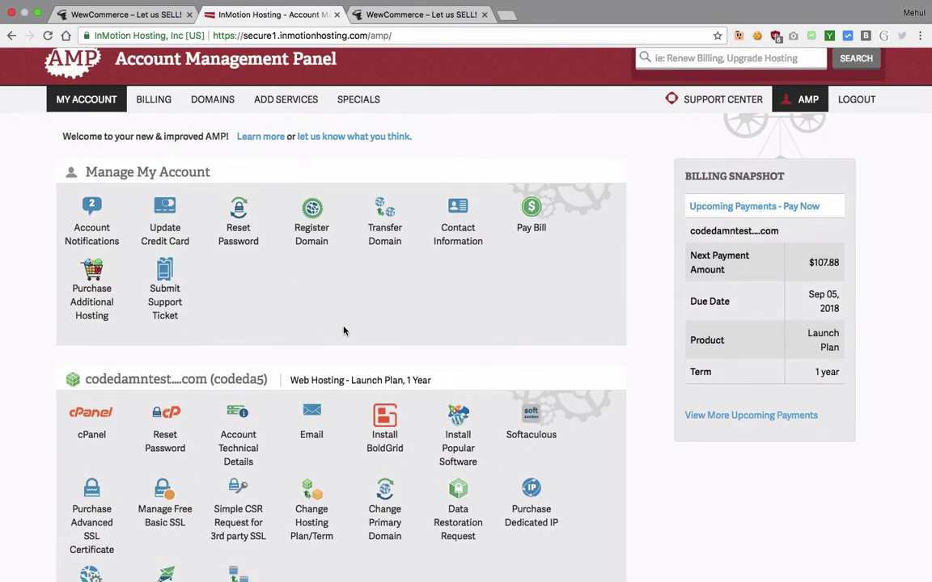
pyautogui.scroll(-1, 285, 312)
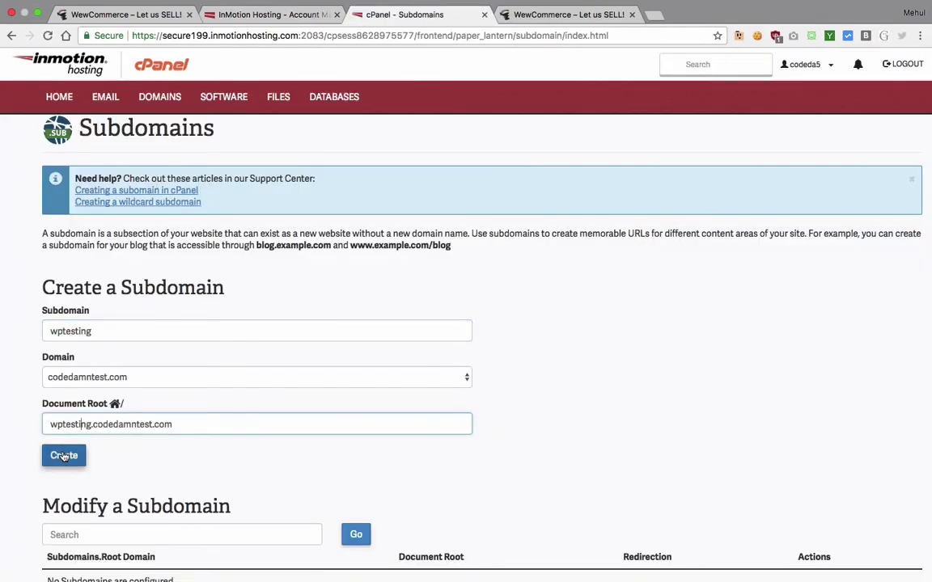
# Step: Create the wptesting subdomain on codedamntest.com
pyautogui.click(67, 458)
pyautogui.scroll(-3, 0, 435)
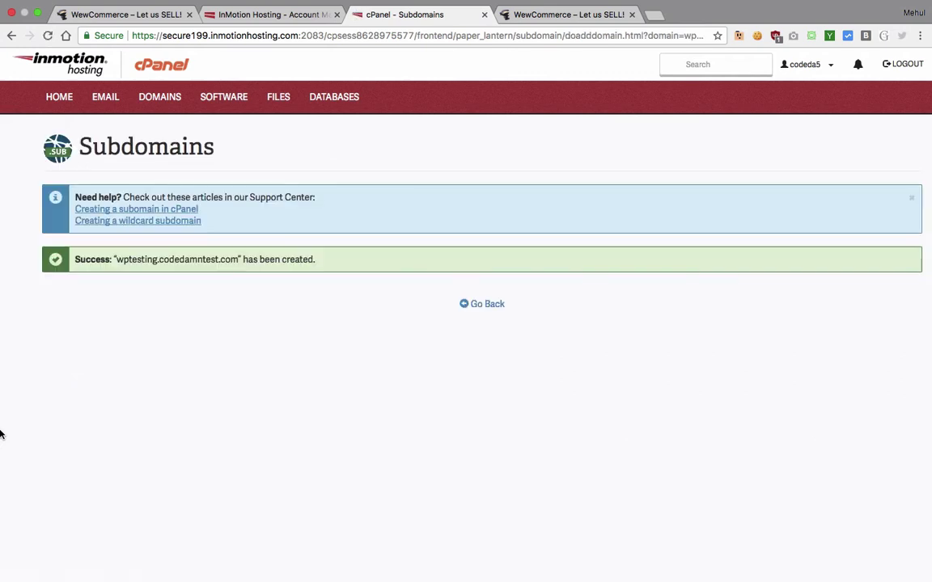
pyautogui.click(482, 311)
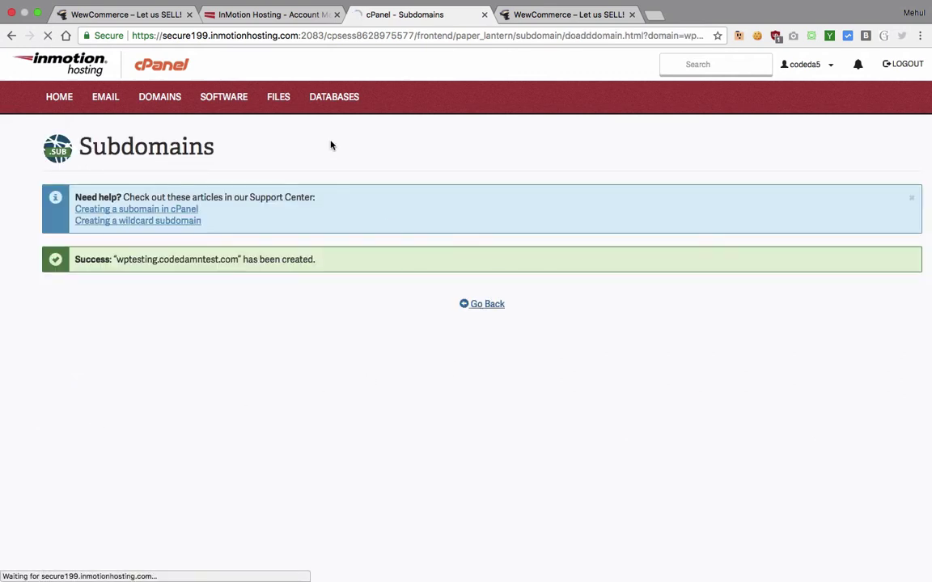
# Step: Open the Softaculous installer from the Account Management Panel, entering the cPanel password
pyautogui.click(272, 16)
pyautogui.scroll(-3, 293, 227)
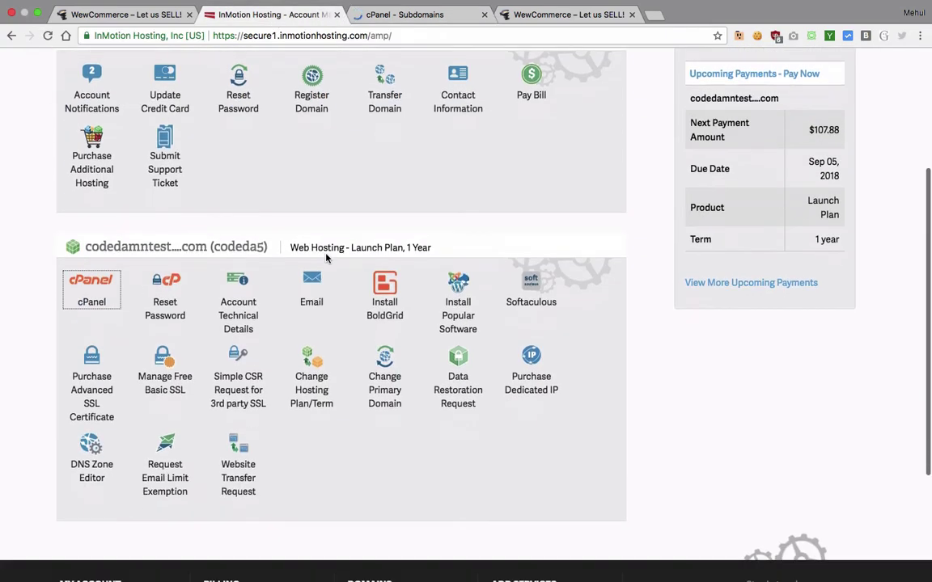
pyautogui.click(463, 312)
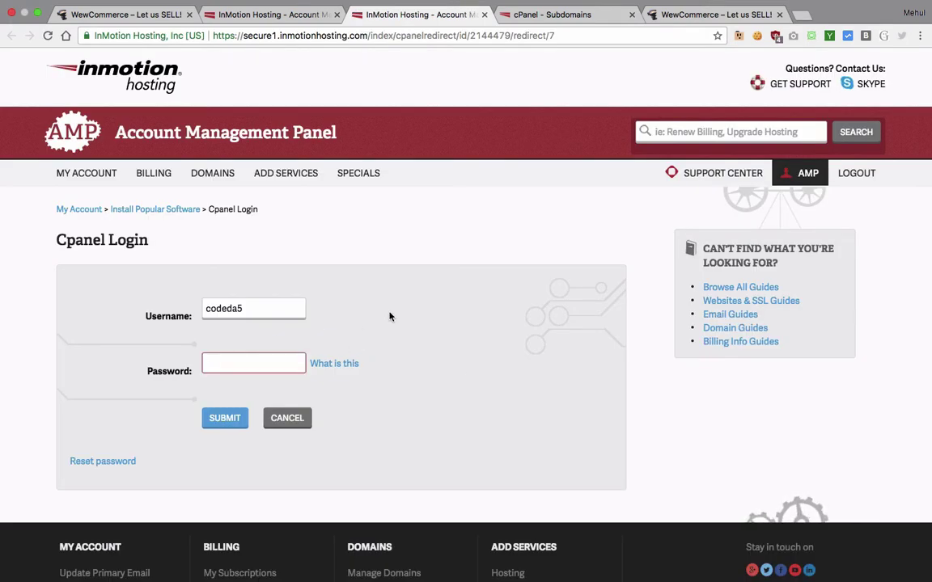
pyautogui.write('••••••••••••••')
pyautogui.press('Return')
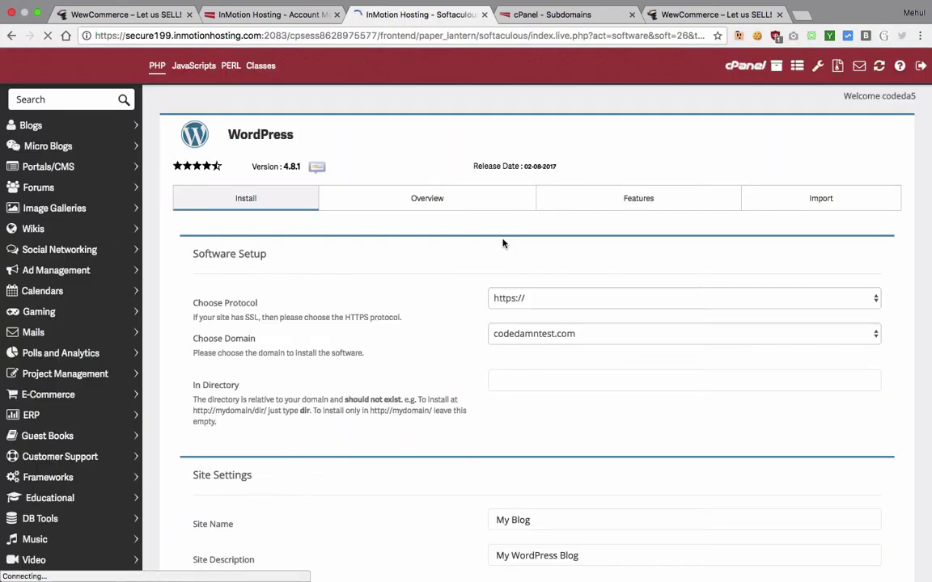
pyautogui.click(548, 298)
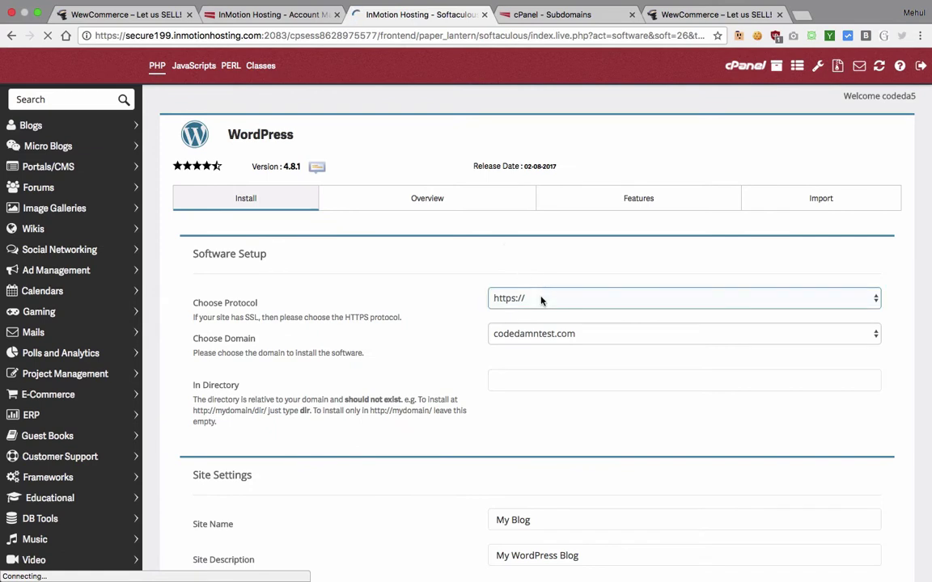
pyautogui.click(549, 274)
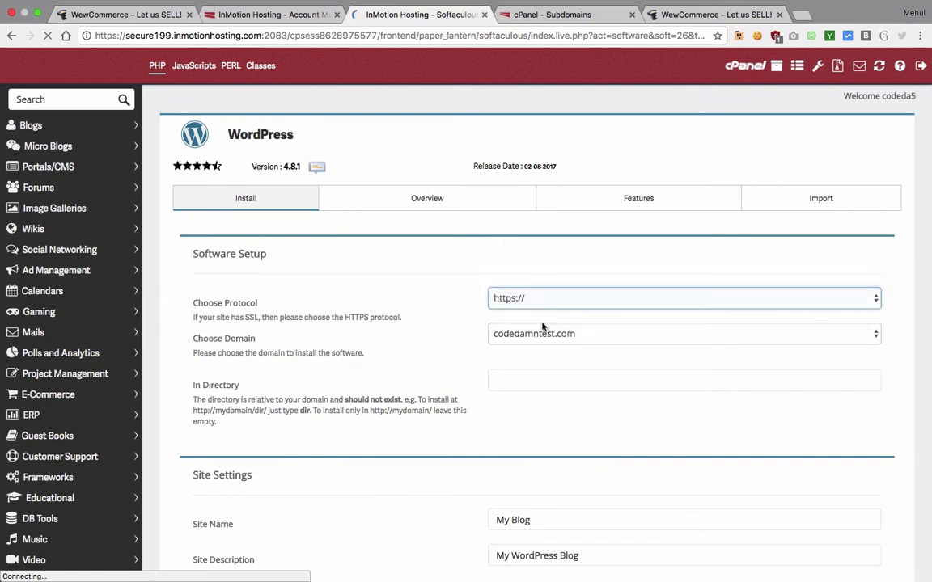
pyautogui.click(536, 334)
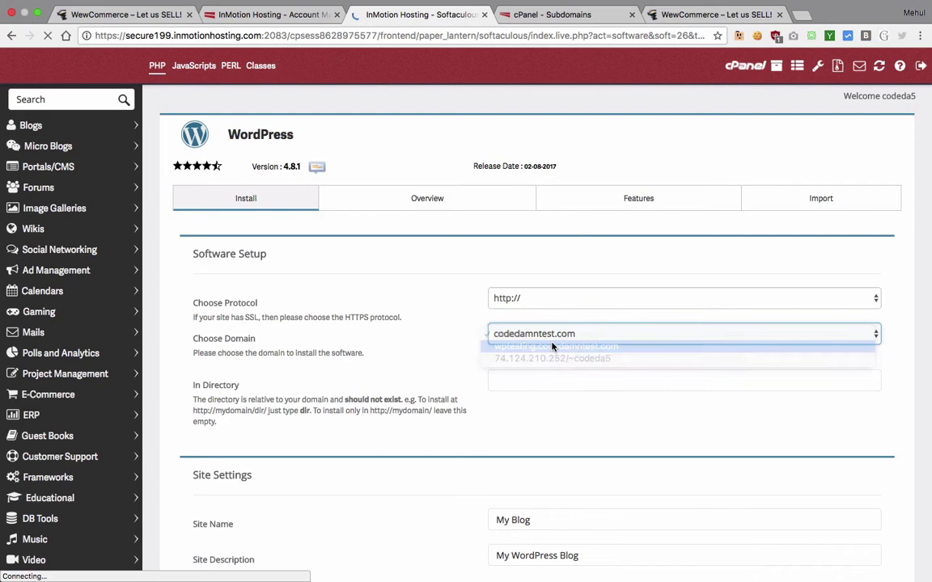
pyautogui.click(553, 346)
pyautogui.scroll(-2, 541, 366)
pyautogui.click(490, 333)
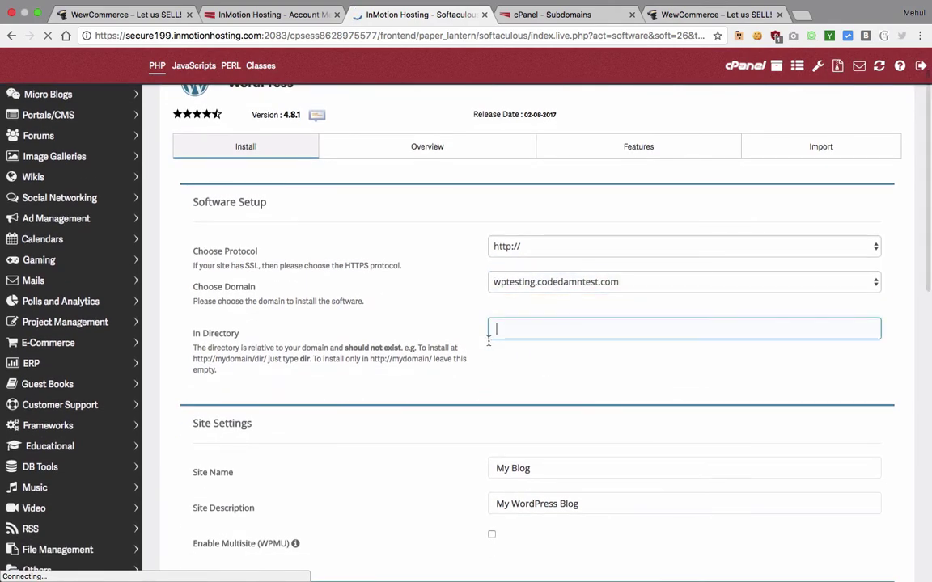
pyautogui.scroll(-3, 487, 366)
# Step: Name the site 'ECommerce Solution For Selling eBooks' with description 'You'll get best eBooks here for the best price!'
pyautogui.click(549, 349)
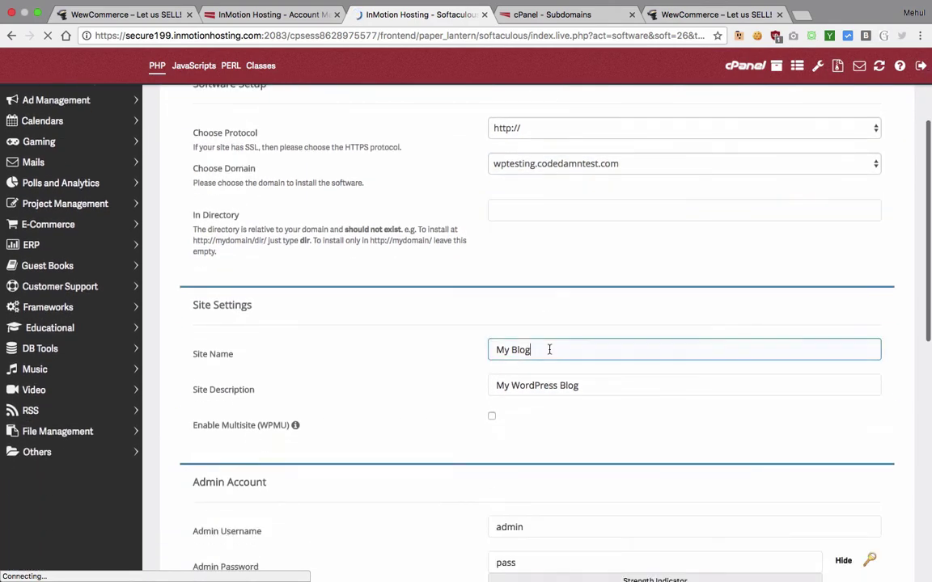
pyautogui.hotkey('shift', 'alt', 'Left')
pyautogui.hotkey('shift', 'alt', 'Left')
pyautogui.write('E')
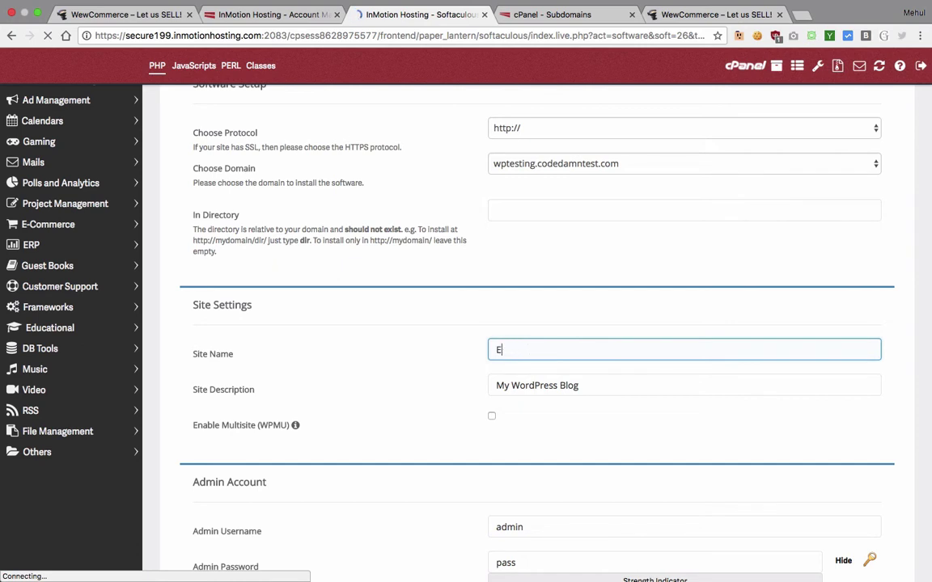
pyautogui.write('Commerce Solution For Selling e')
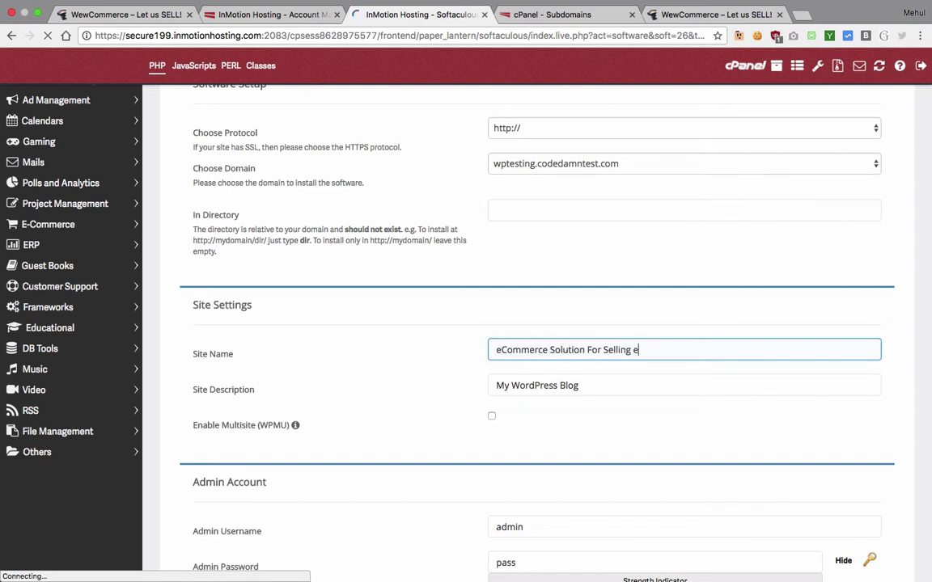
pyautogui.write('Books')
pyautogui.press('Tab')
pyautogui.write('Y')
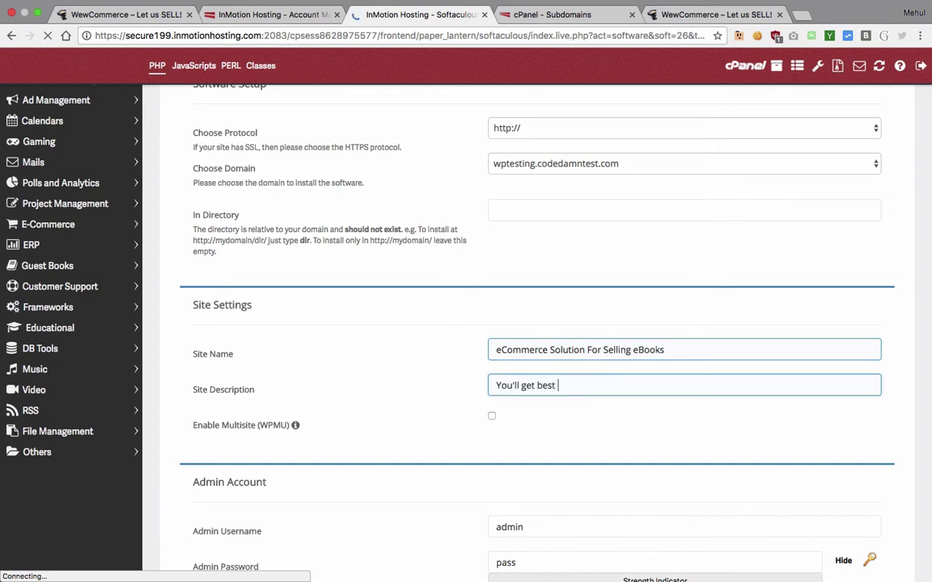
pyautogui.write("ou'll get best eBooks here for the best p")
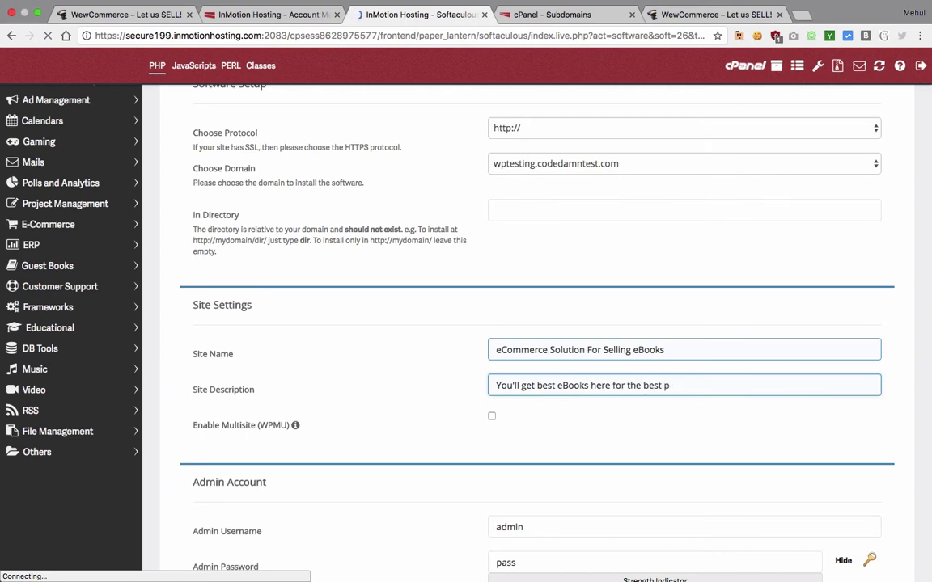
pyautogui.write('rice!')
pyautogui.scroll(-5, 433, 383)
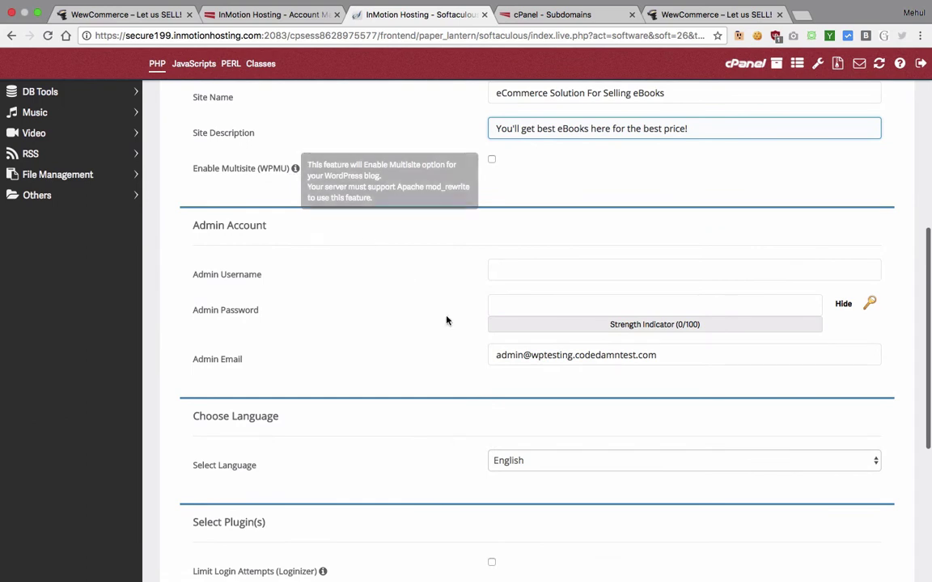
pyautogui.scroll(-2, 445, 320)
# Step: Set admin username 'admin', enter an admin password, and fill in the admin email
pyautogui.click(536, 199)
pyautogui.scroll(2, 331, 284)
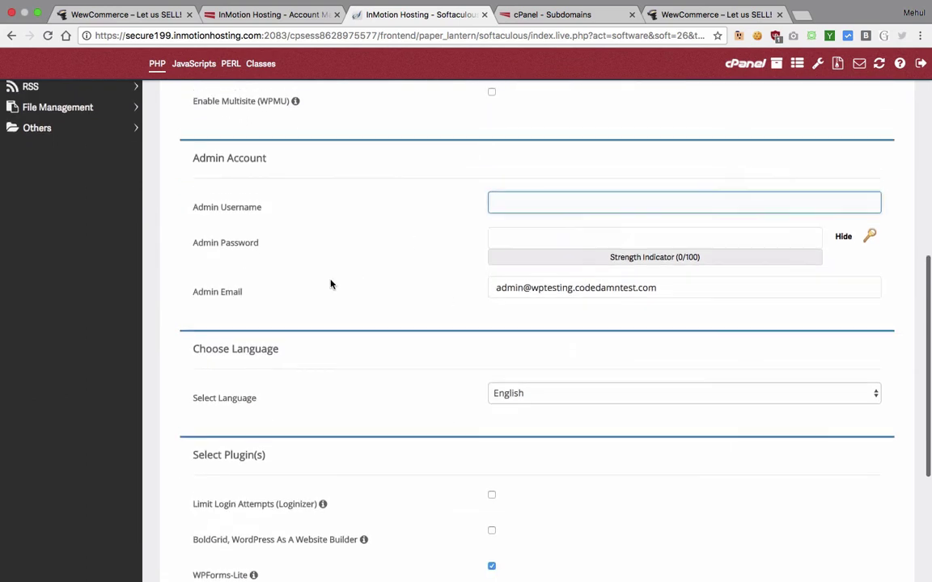
pyautogui.write('admin')
pyautogui.press('Tab')
pyautogui.write('admin')
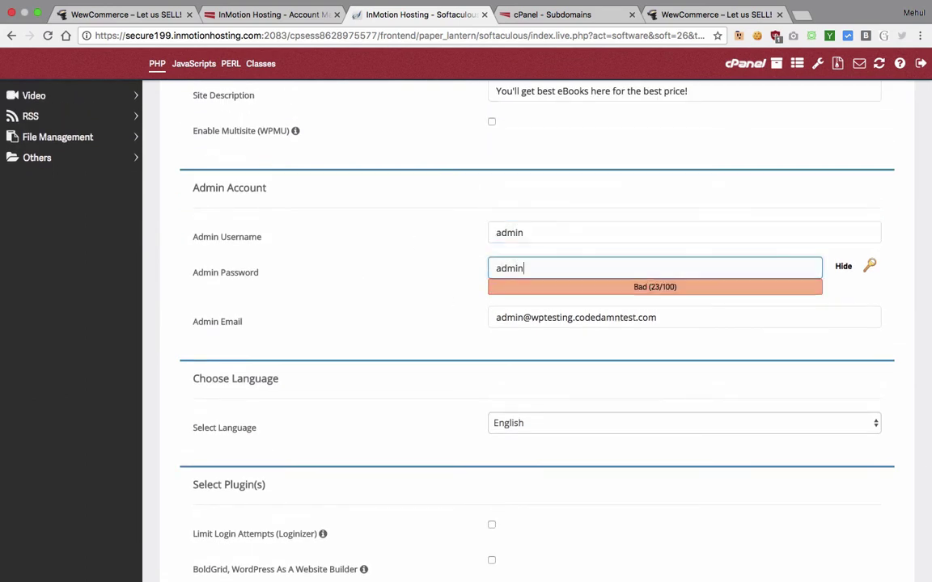
pyautogui.scroll(-3, 408, 336)
pyautogui.doubleClick(541, 223)
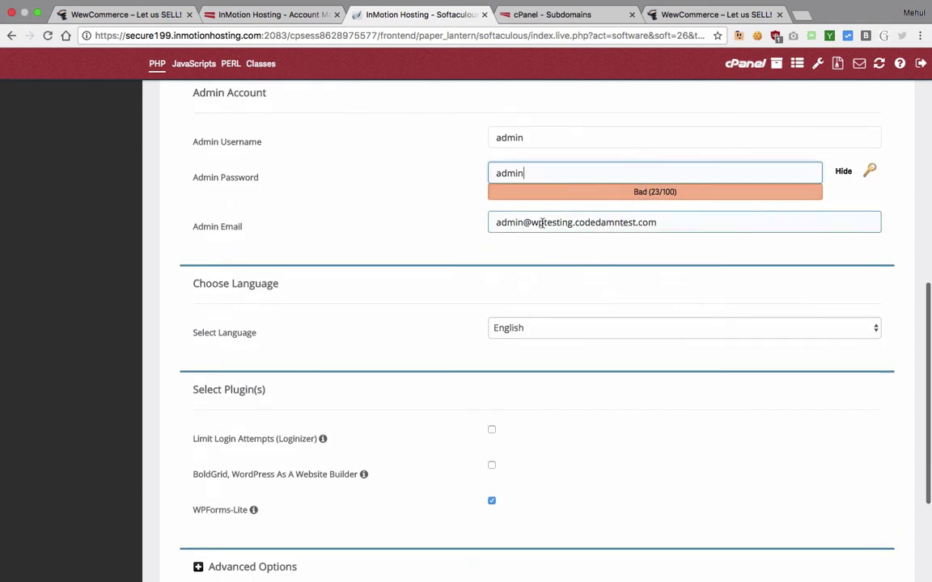
pyautogui.tripleClick(542, 222)
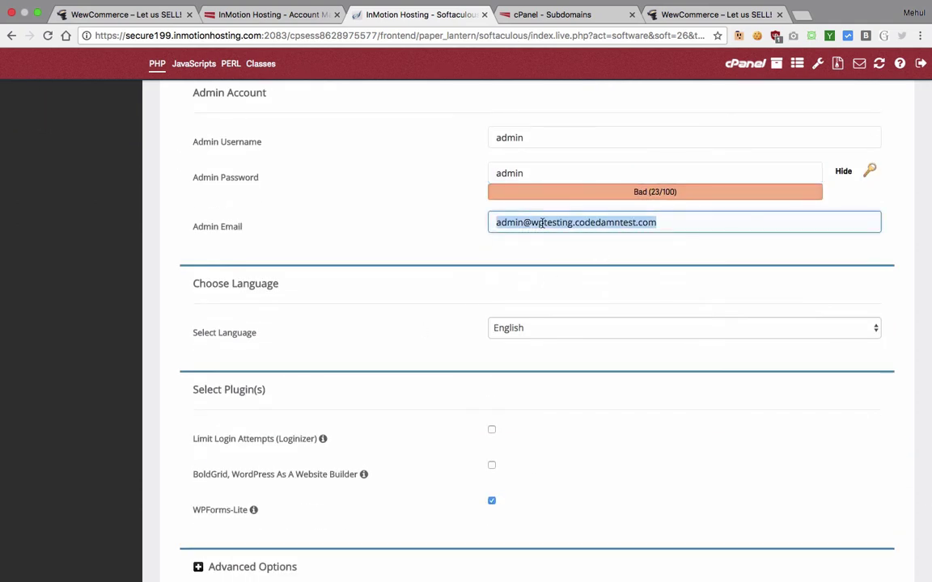
pyautogui.write('mehu')
pyautogui.press('Down')
pyautogui.press('Return')
pyautogui.press('Tab')
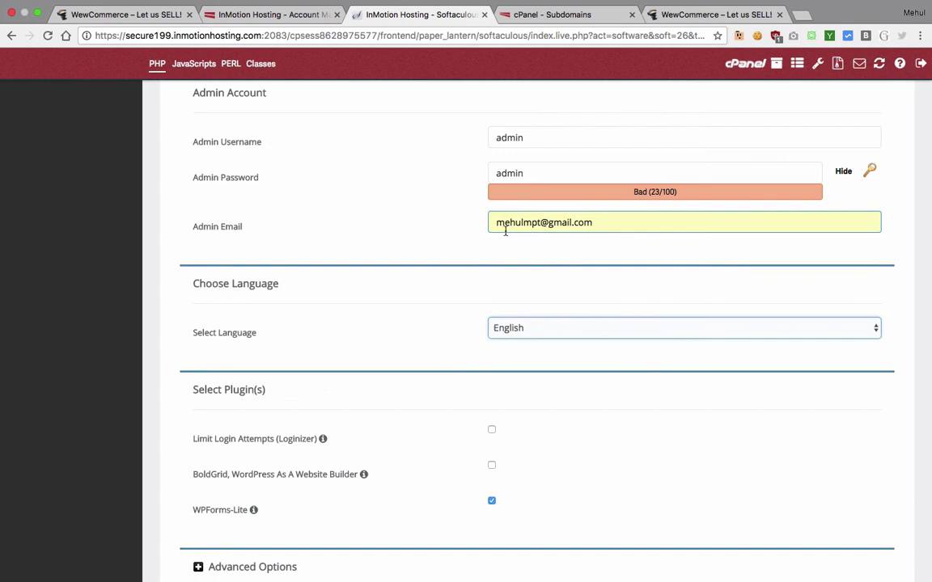
# Step: Keep English as the language, check Advanced Options, and start the installation
pyautogui.scroll(-1, 472, 312)
pyautogui.click(535, 279)
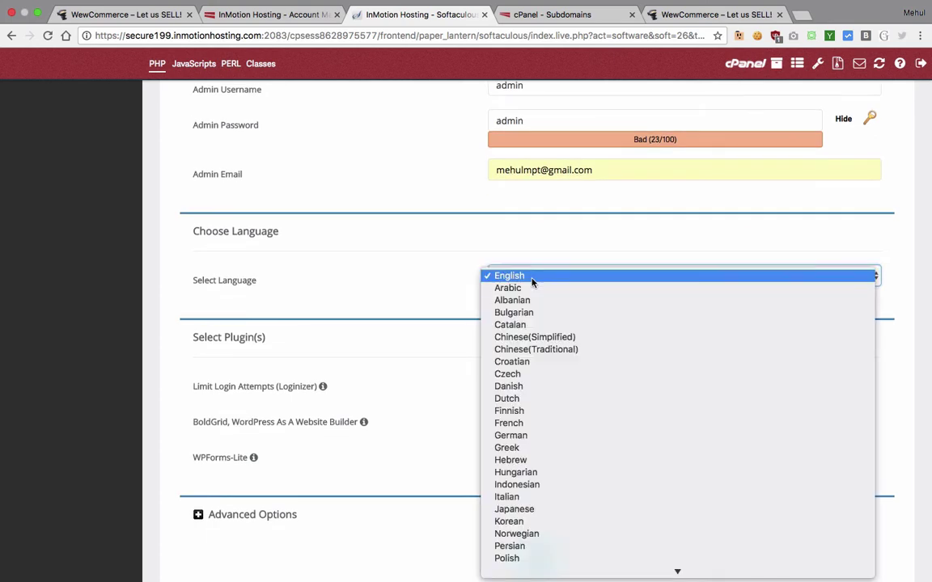
pyautogui.click(453, 286)
pyautogui.scroll(-3, 458, 287)
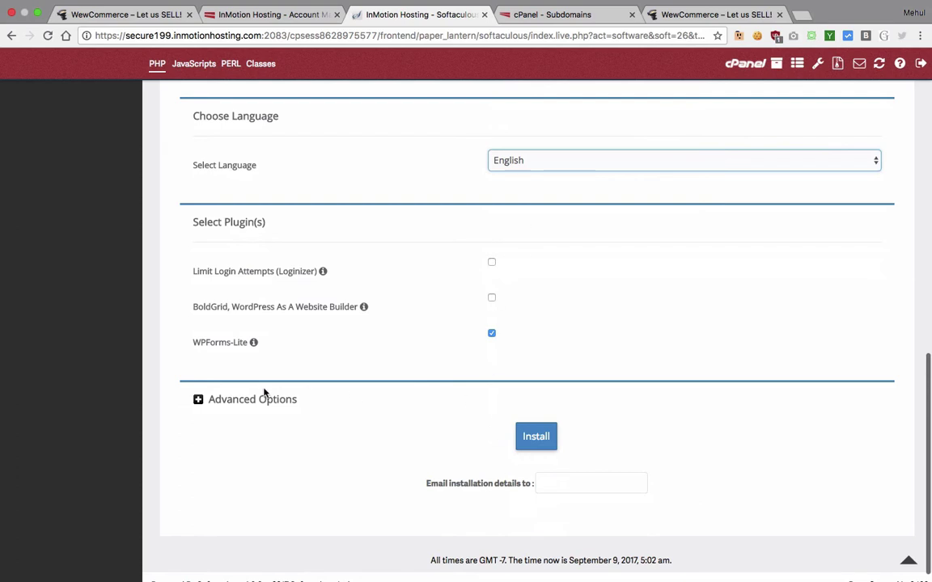
pyautogui.click(235, 400)
pyautogui.scroll(-5, 233, 407)
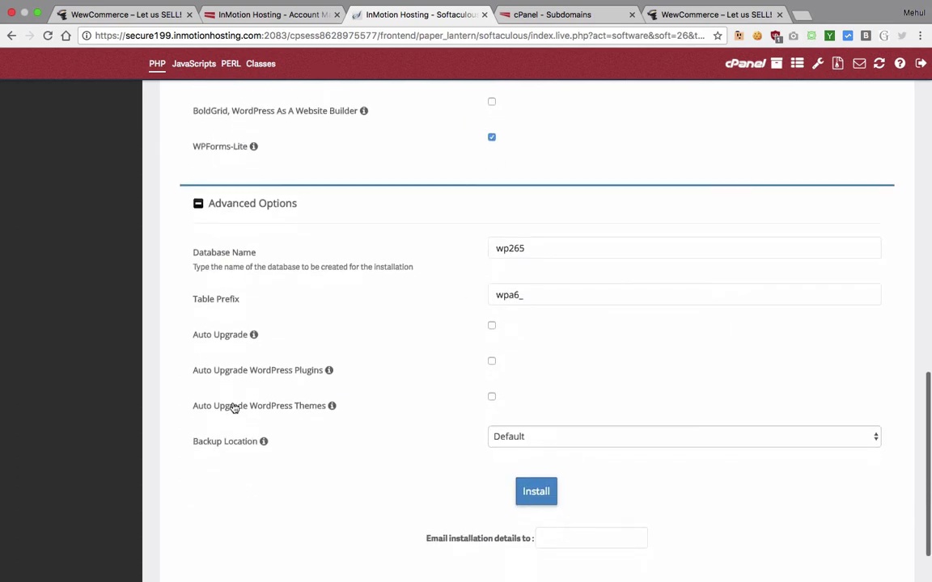
pyautogui.click(223, 203)
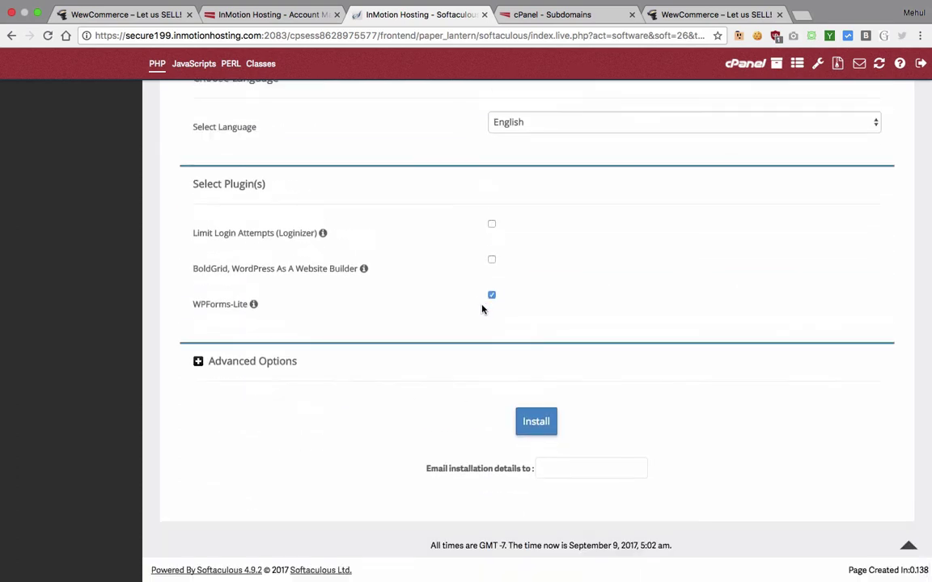
pyautogui.click(530, 423)
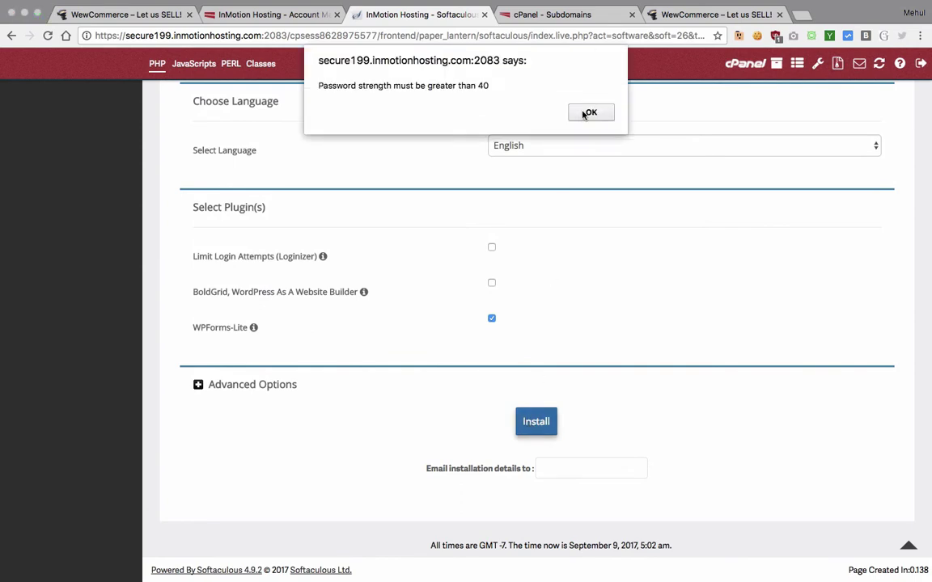
# Step: Dismiss the strength warning, lengthen the admin password, and run the install again
pyautogui.click(592, 112)
pyautogui.scroll(5, 603, 255)
pyautogui.click(574, 354)
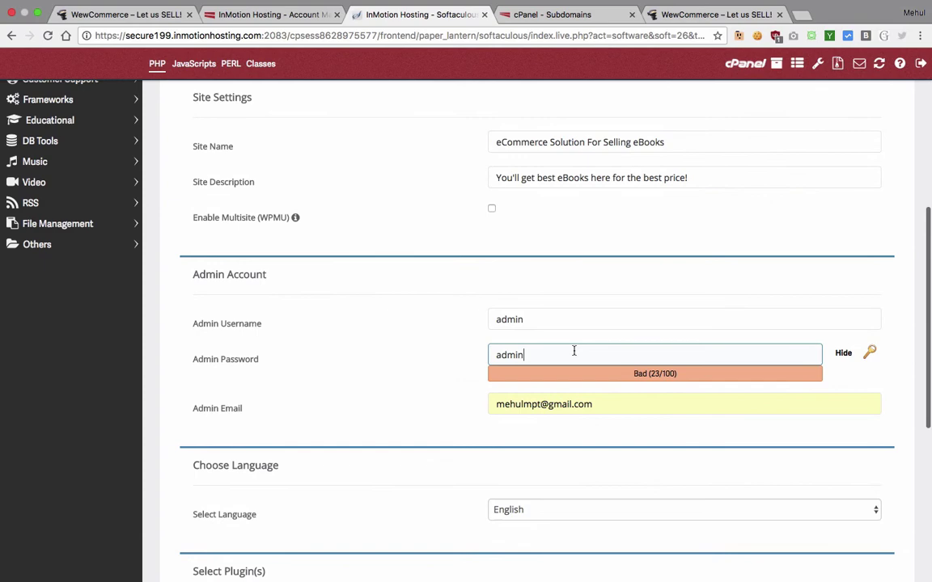
pyautogui.write('123')
pyautogui.scroll(-5, 561, 379)
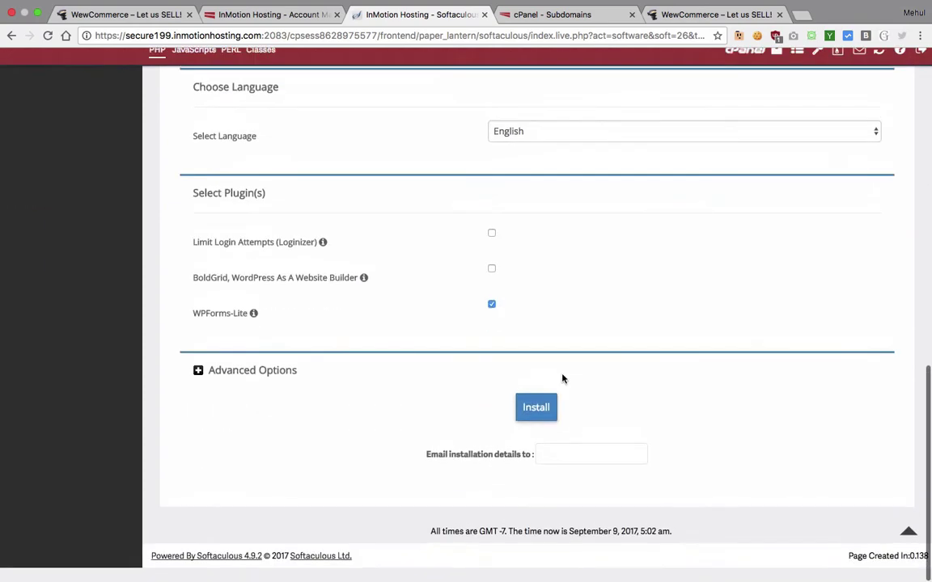
pyautogui.click(536, 419)
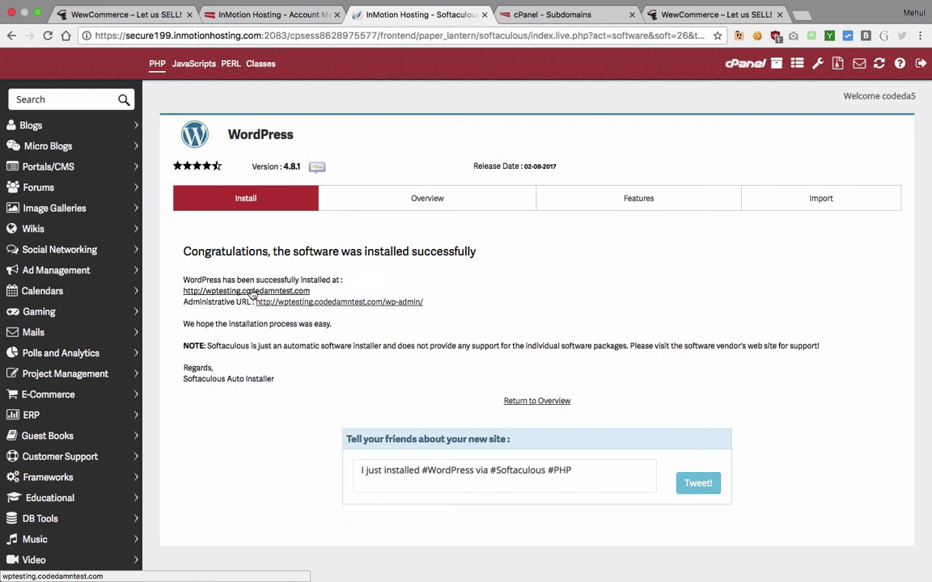
# Step: From the new site's admin, install and activate WooCommerce from Plugins > Add New, then launch its setup wizard
pyautogui.keyDown('super'); pyautogui.click(301, 304); pyautogui.keyUp('super')
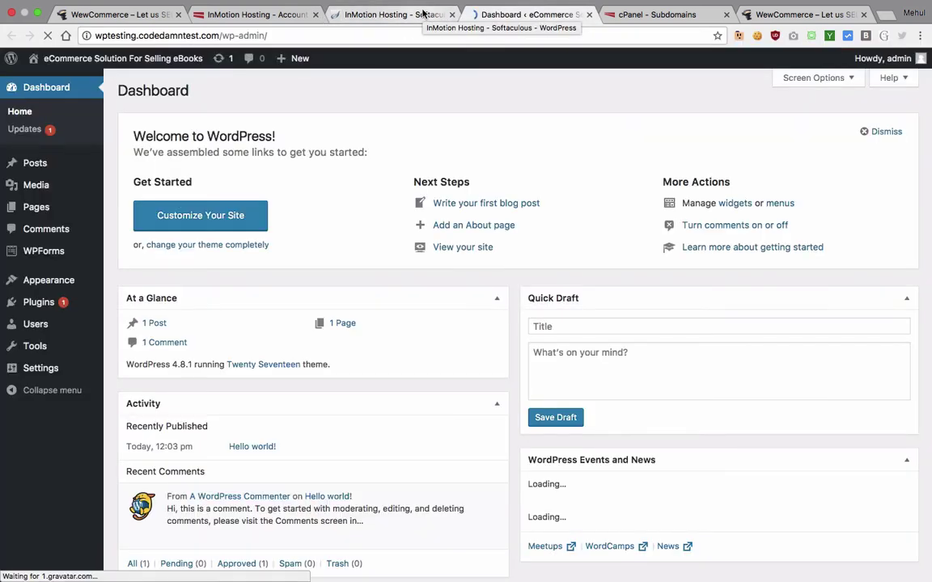
pyautogui.moveTo(71, 310)
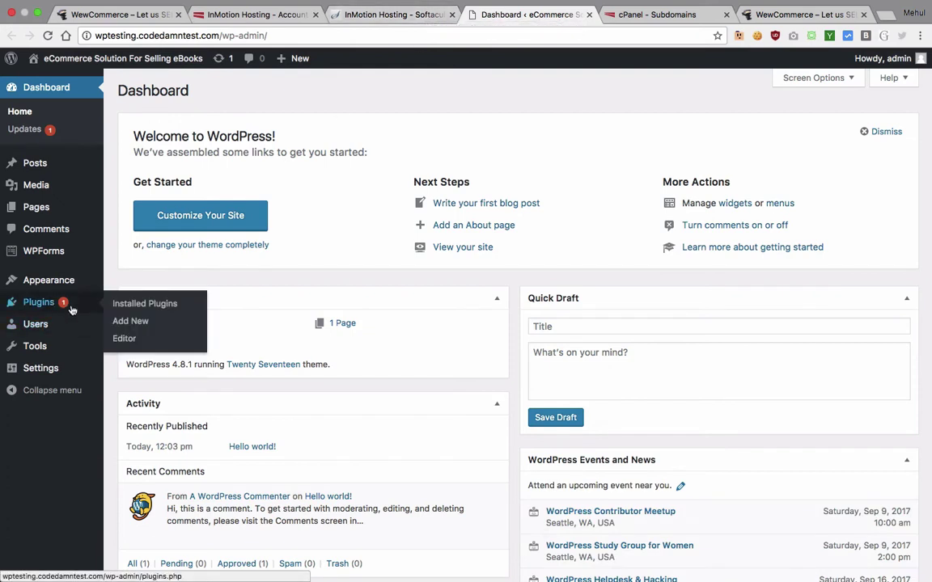
pyautogui.click(146, 324)
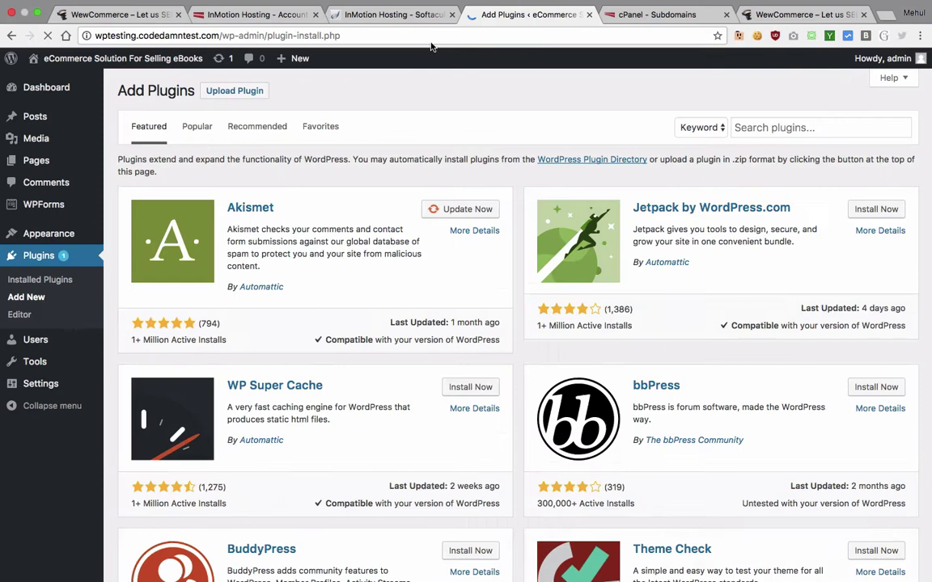
pyautogui.click(777, 127)
pyautogui.write('Wo')
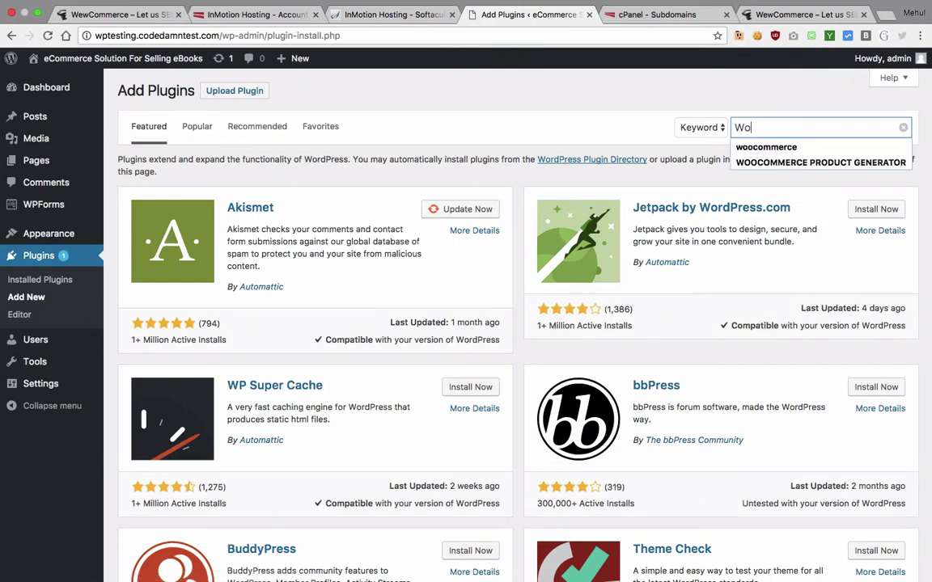
pyautogui.write('o')
pyautogui.click(766, 148)
pyautogui.click(465, 194)
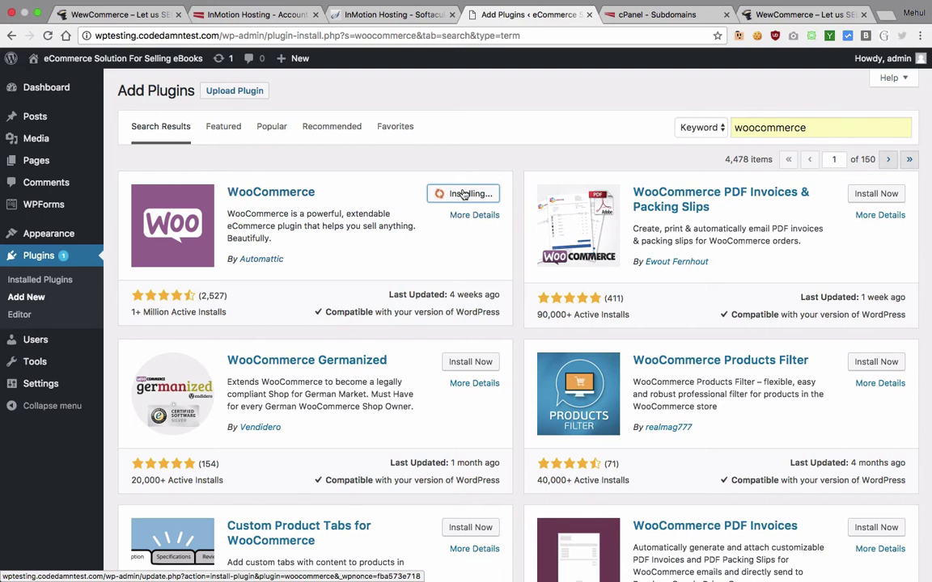
pyautogui.click(469, 194)
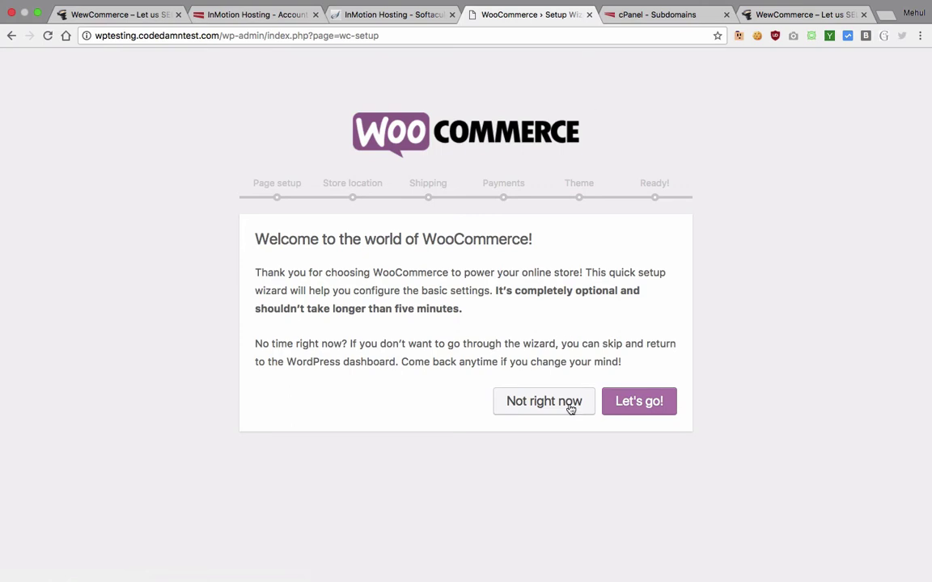
pyautogui.click(643, 404)
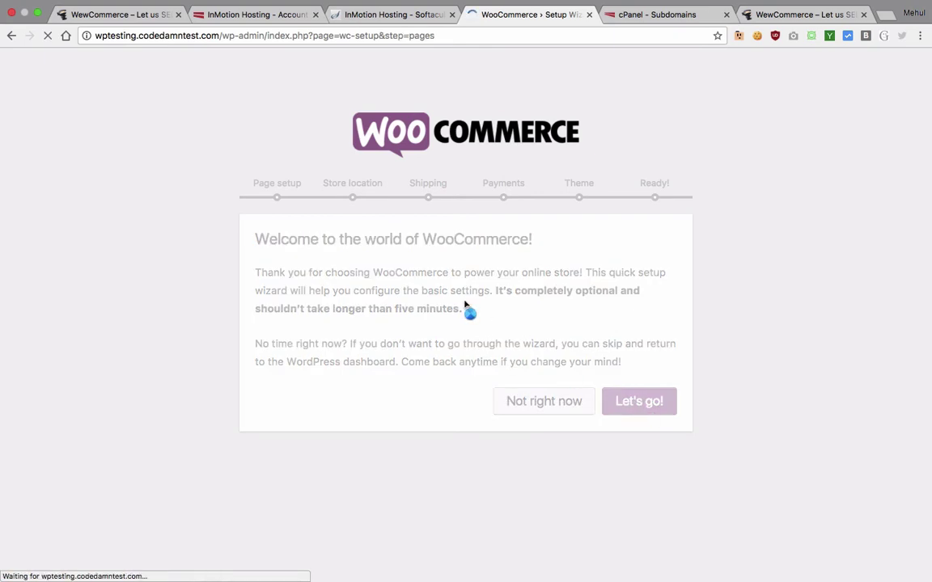
# Step: Accept the essential store pages and set the store location to India — Delhi
pyautogui.scroll(-3, 468, 309)
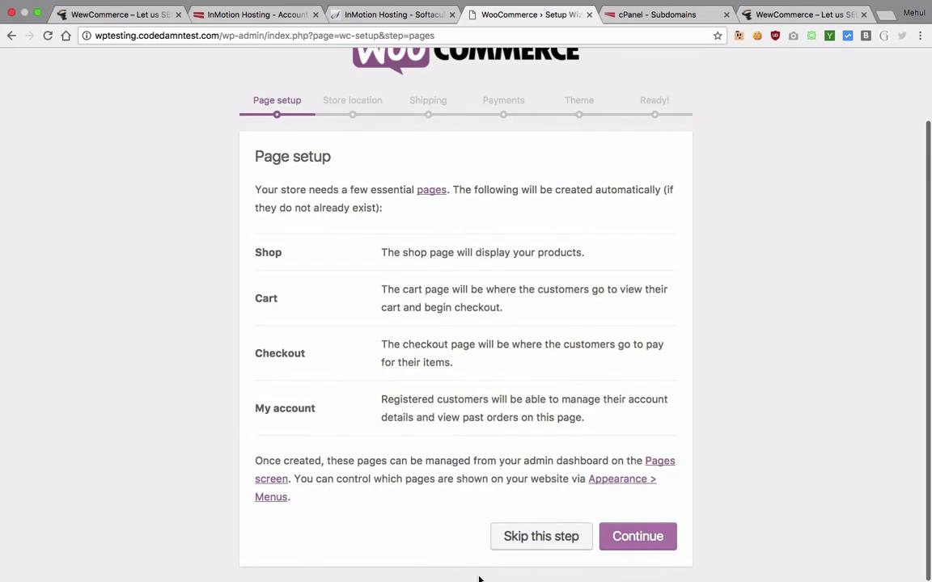
pyautogui.click(635, 547)
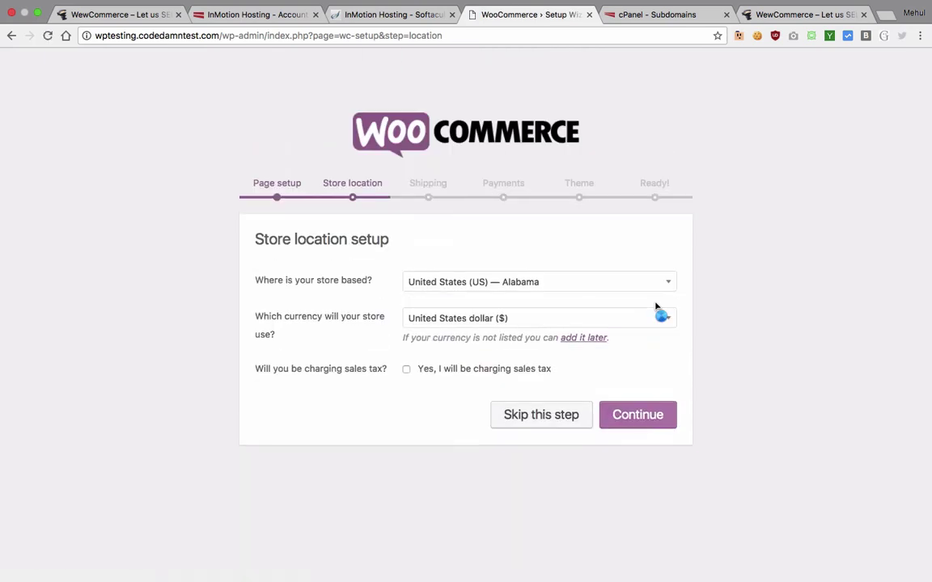
pyautogui.click(618, 283)
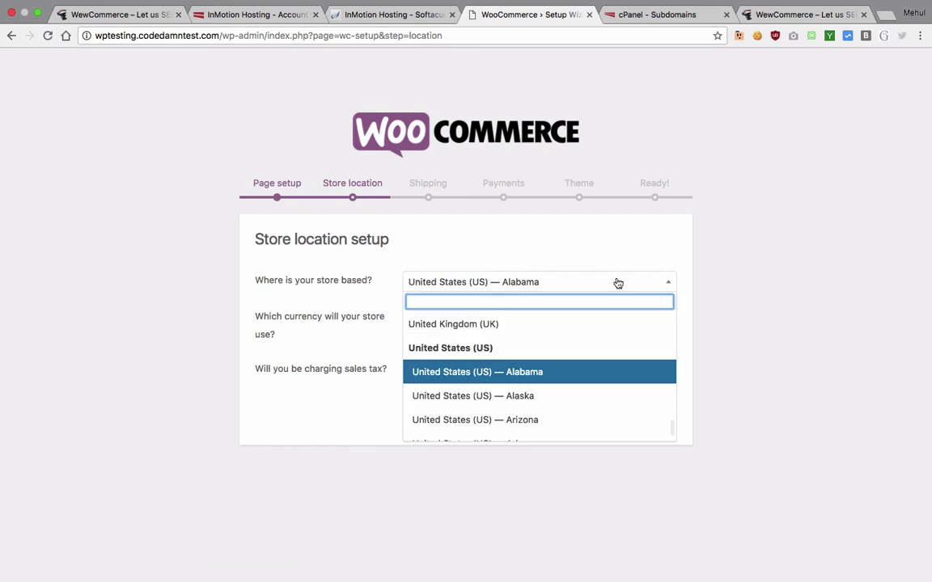
pyautogui.write('india')
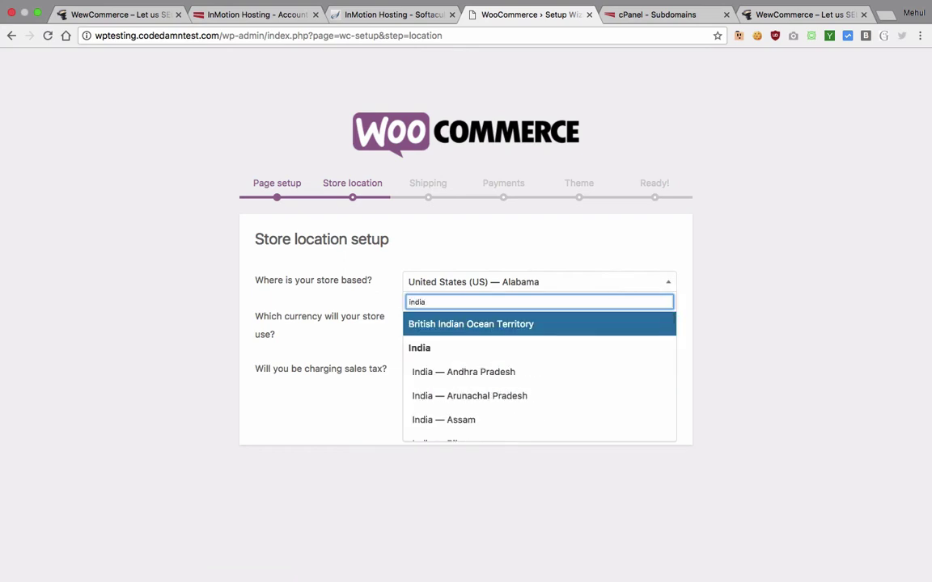
pyautogui.scroll(-1, 494, 401)
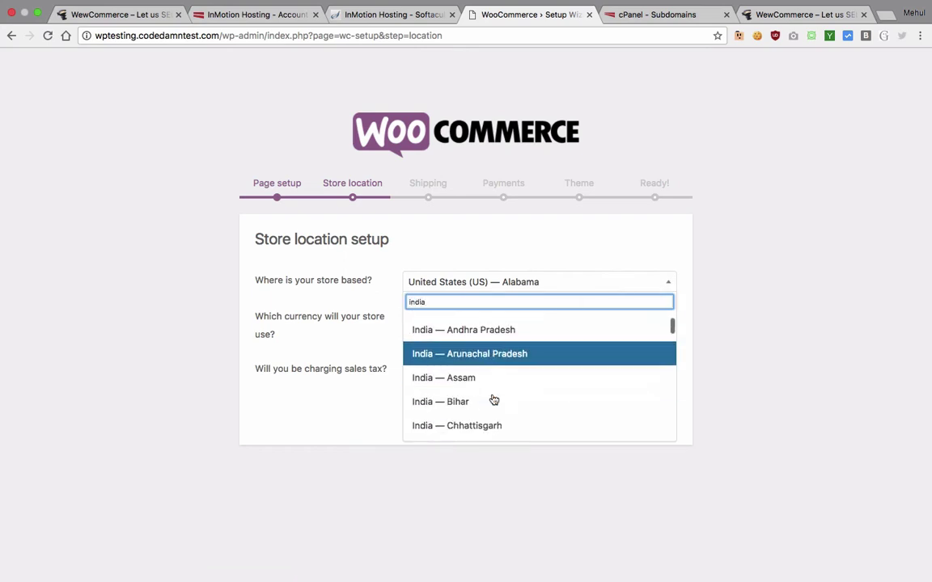
pyautogui.scroll(-5, 493, 400)
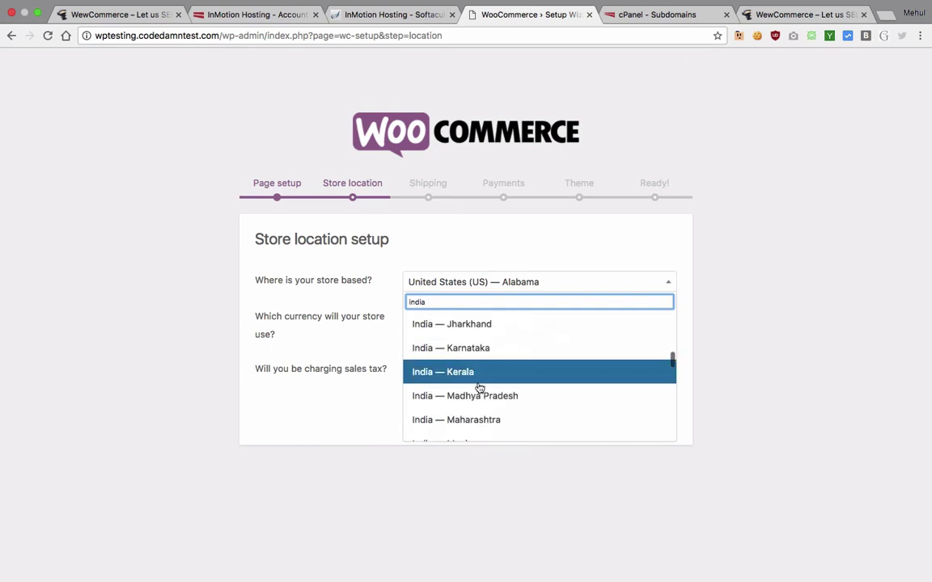
pyautogui.scroll(-10, 479, 388)
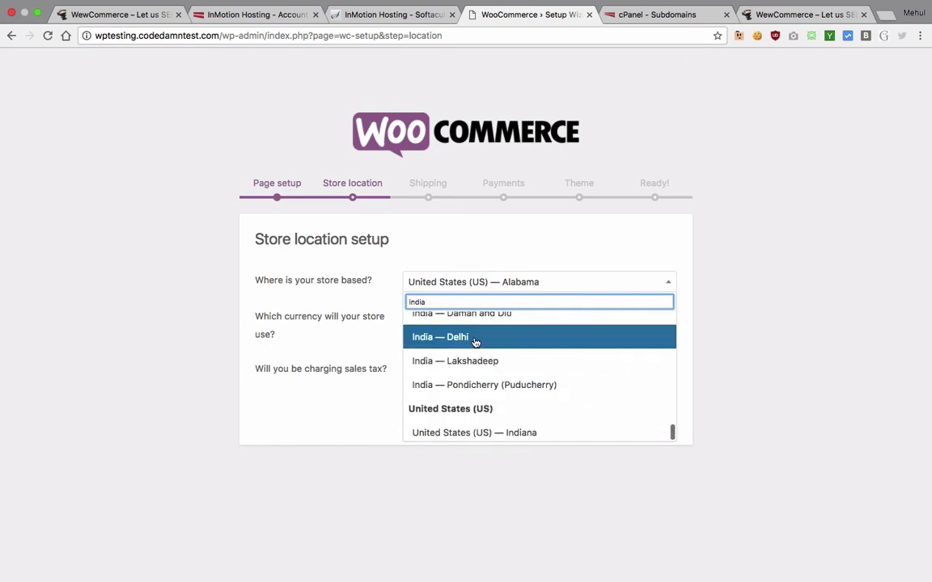
pyautogui.click(476, 341)
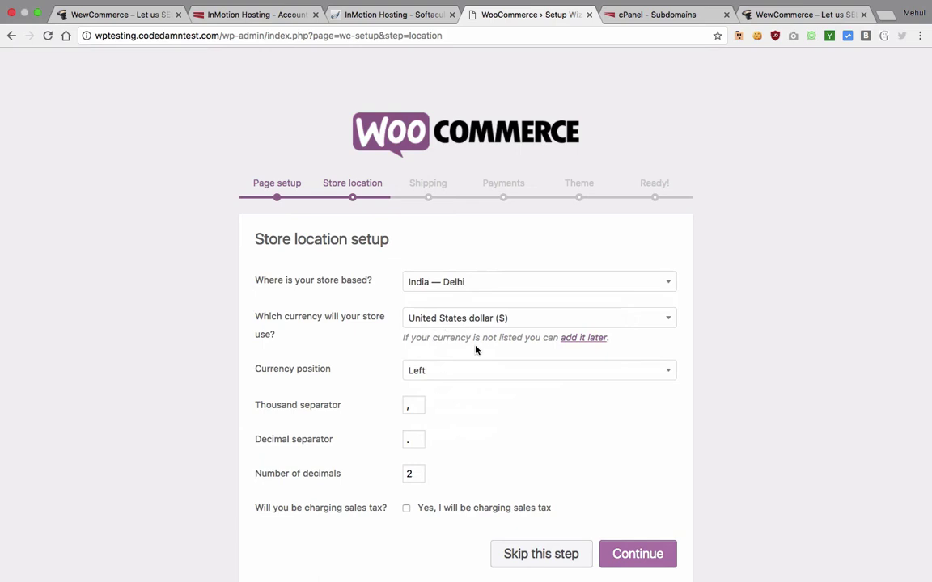
pyautogui.scroll(-1, 475, 350)
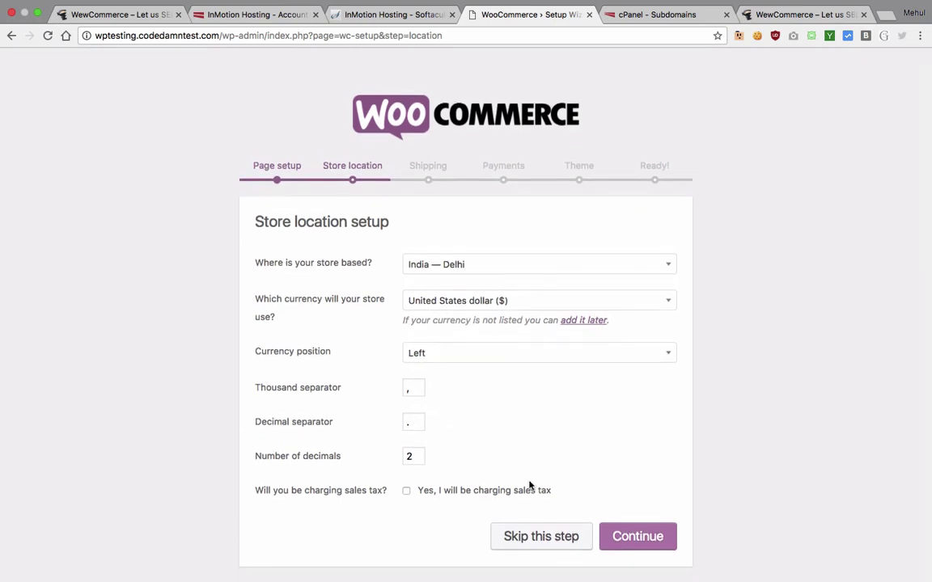
pyautogui.click(636, 536)
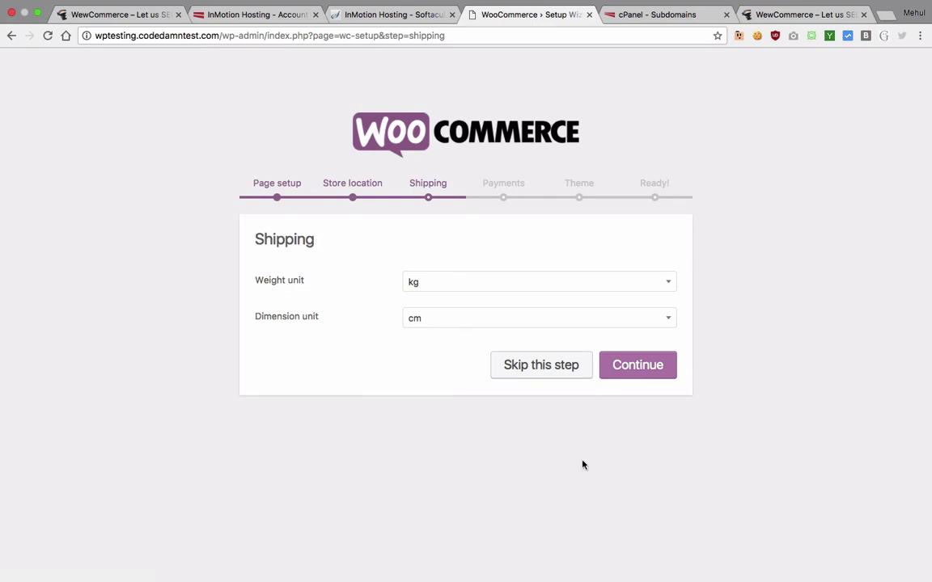
# Step: Keep kg/cm shipping units and enable PayPal, Stripe, PayPal Standard and bank transfer payments
pyautogui.click(663, 377)
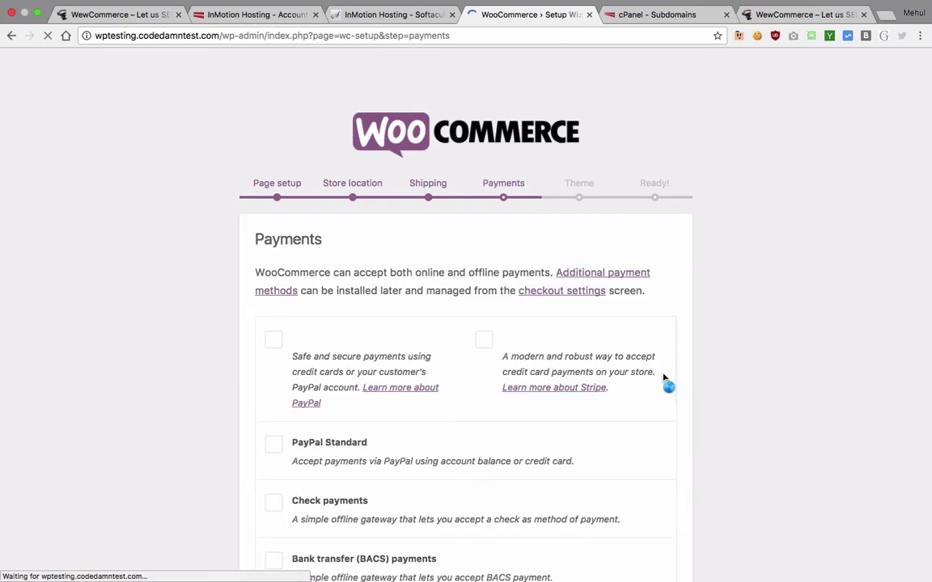
pyautogui.click(273, 339)
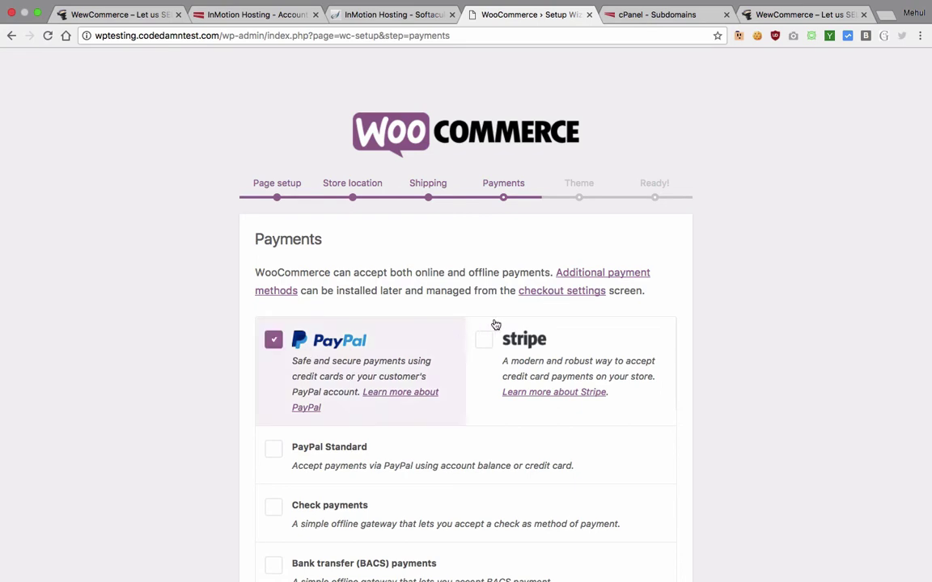
pyautogui.click(483, 339)
pyautogui.scroll(-3, 474, 340)
pyautogui.click(368, 302)
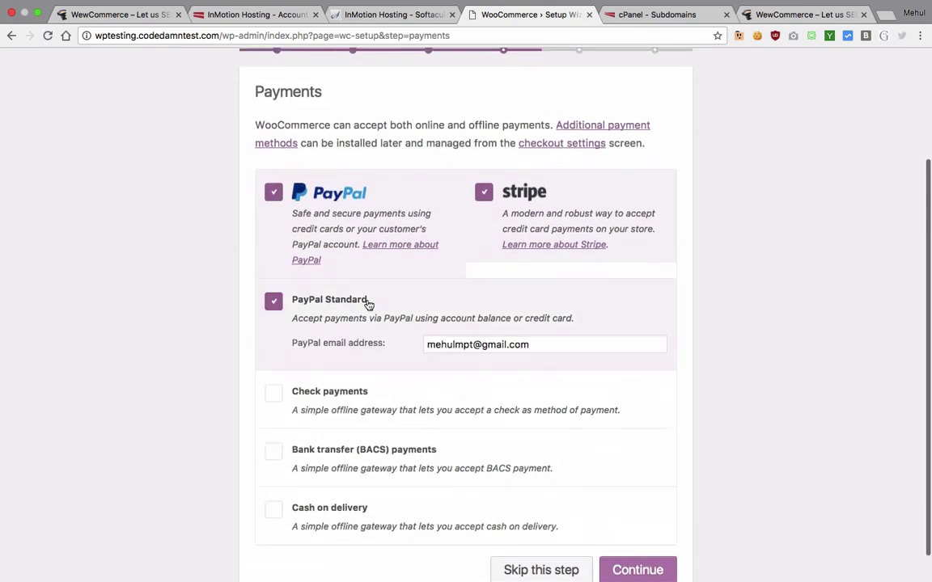
pyautogui.scroll(-1, 361, 411)
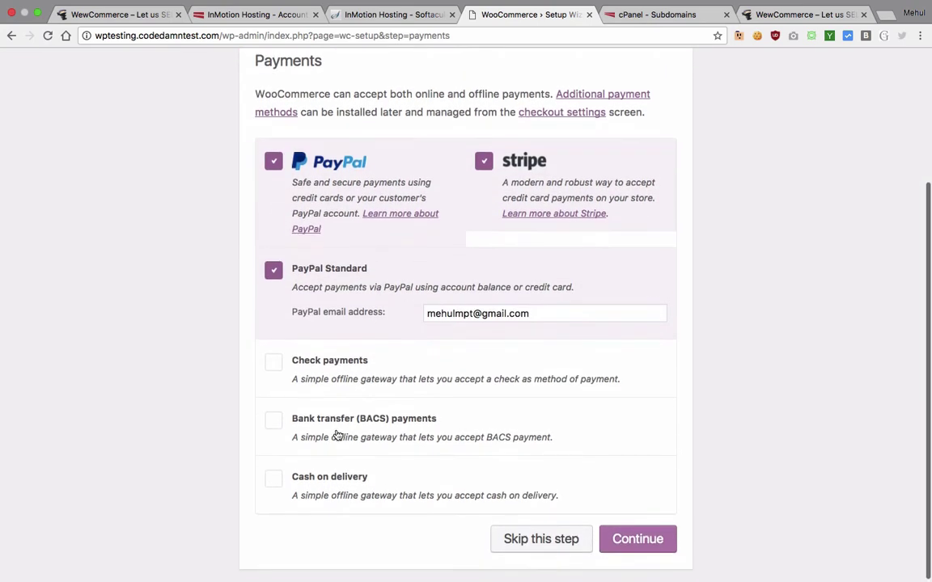
pyautogui.click(337, 434)
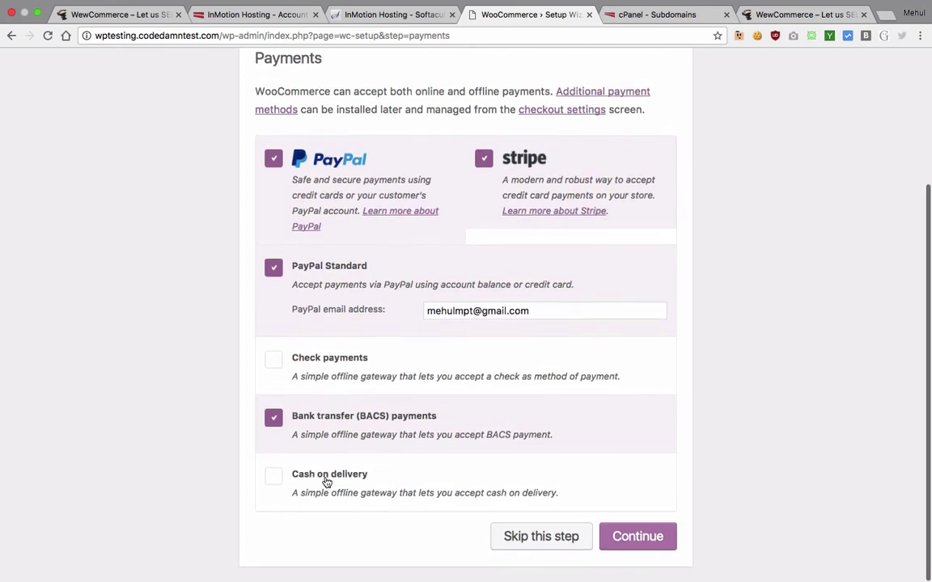
pyautogui.click(327, 482)
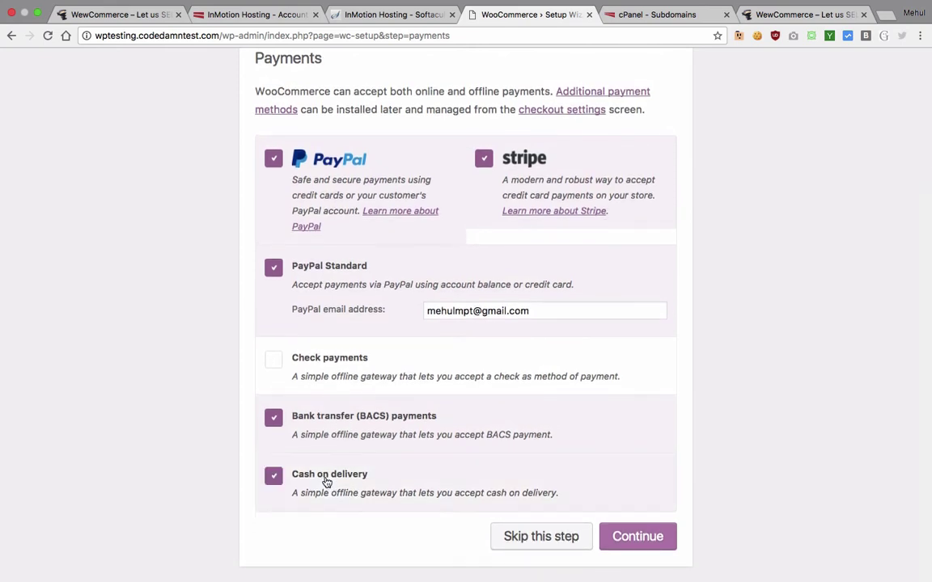
pyautogui.click(327, 482)
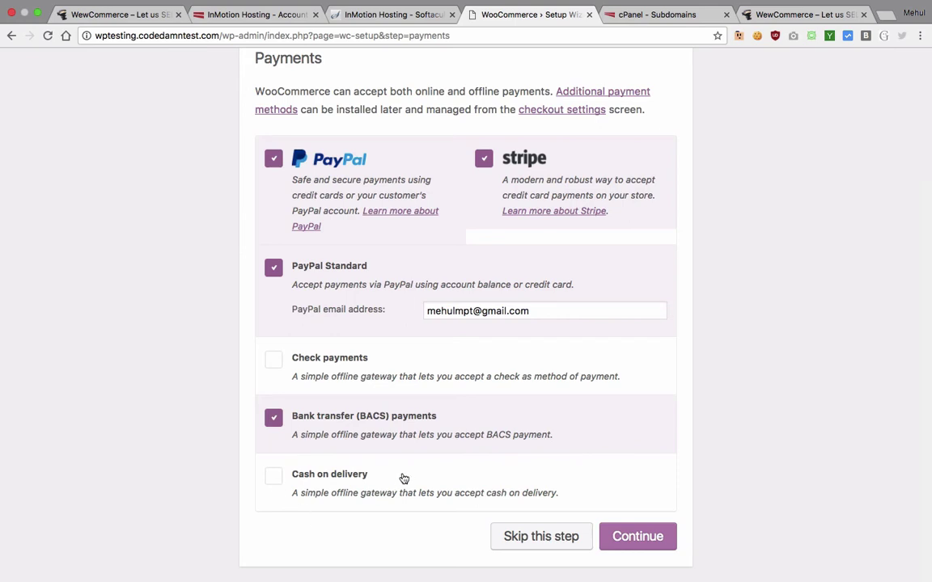
pyautogui.click(638, 540)
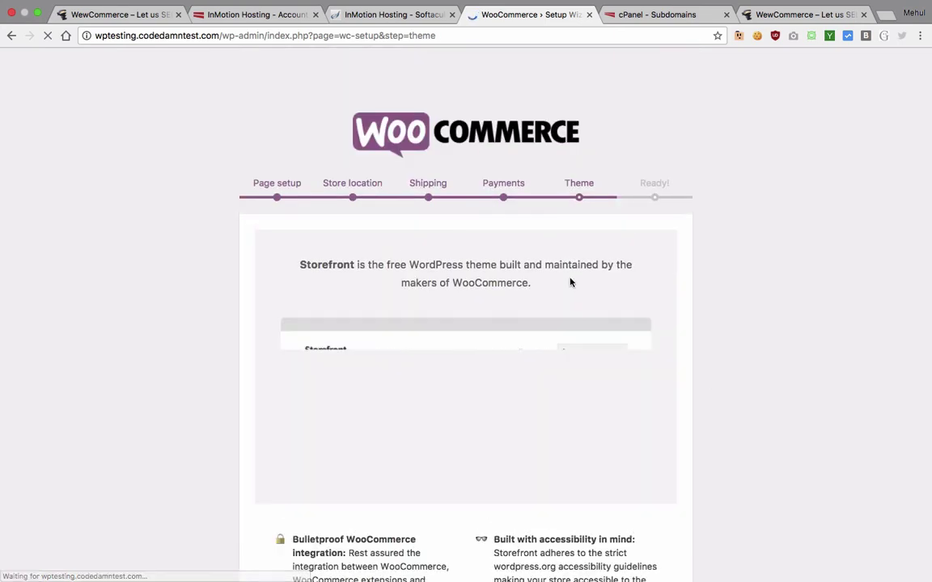
# Step: Install and activate the Storefront theme
pyautogui.scroll(-2, 529, 251)
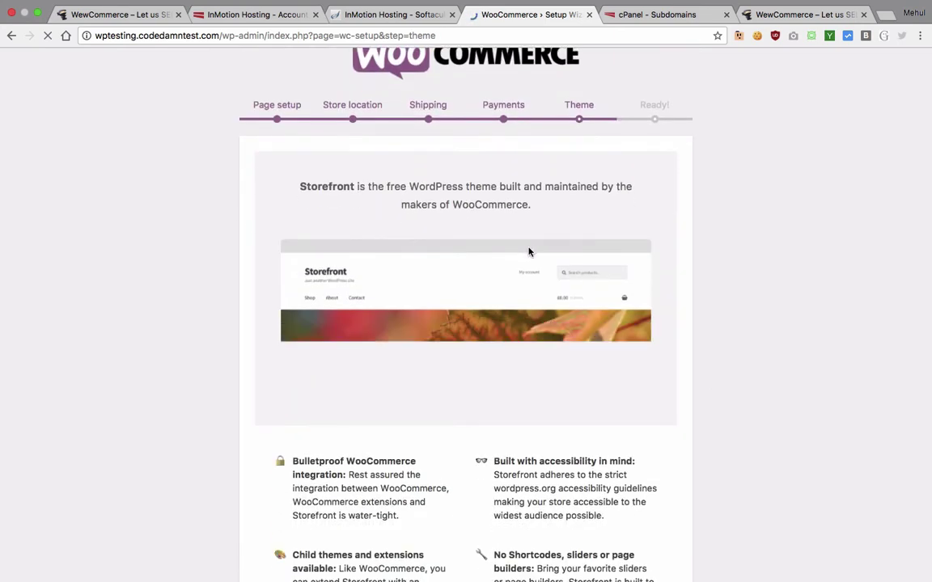
pyautogui.scroll(-2, 529, 252)
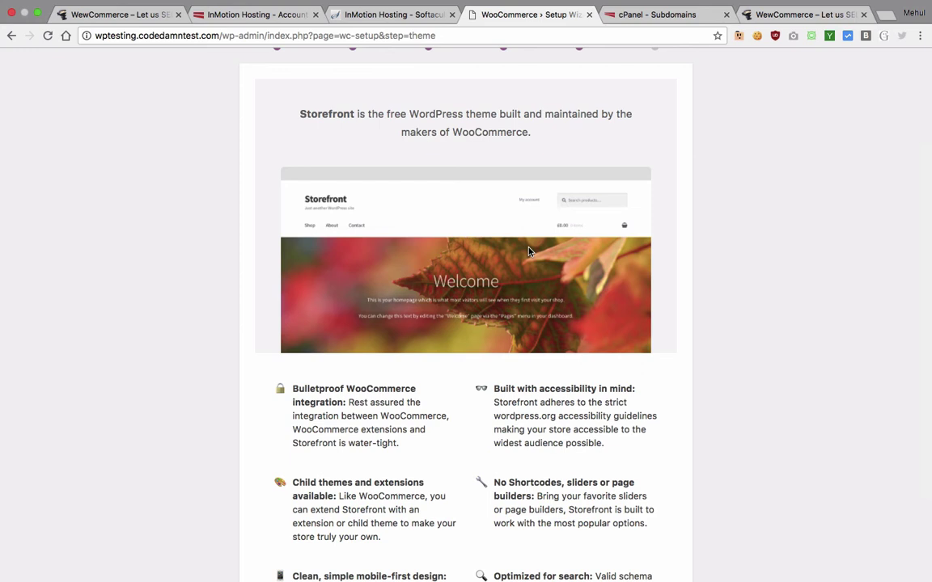
pyautogui.scroll(-3, 530, 252)
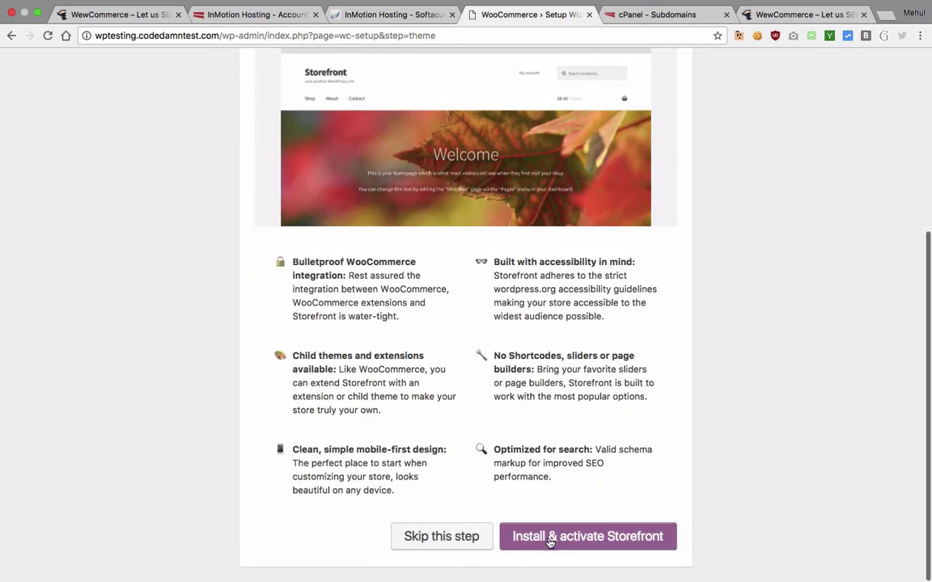
pyautogui.click(550, 538)
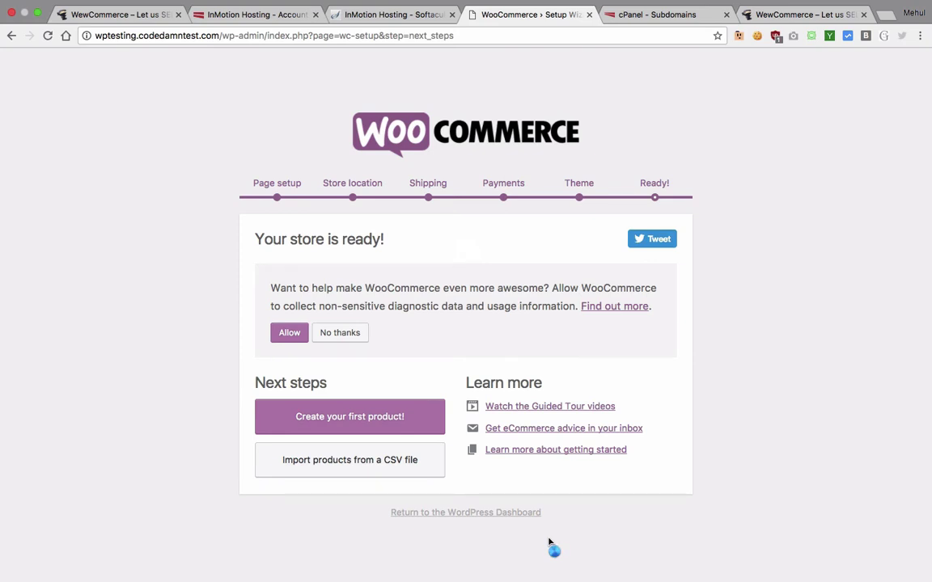
# Step: Allow usage data sharing, begin the first product, and open the live storefront from the admin bar
pyautogui.click(295, 335)
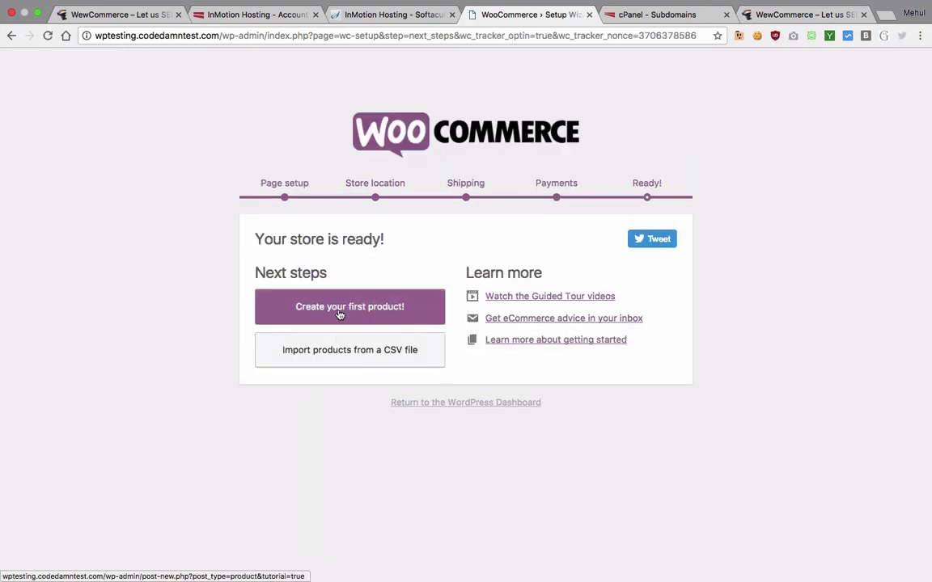
pyautogui.click(373, 309)
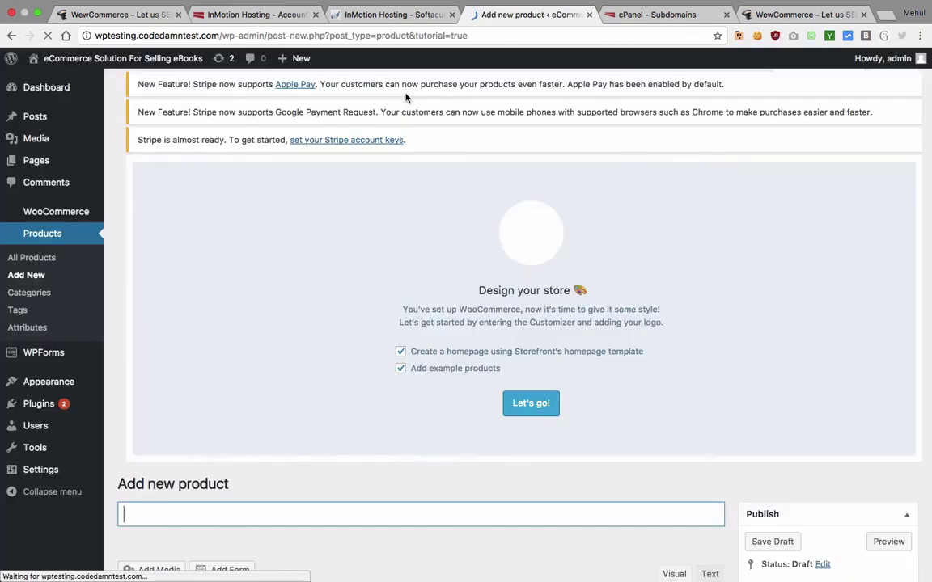
pyautogui.moveTo(121, 58)
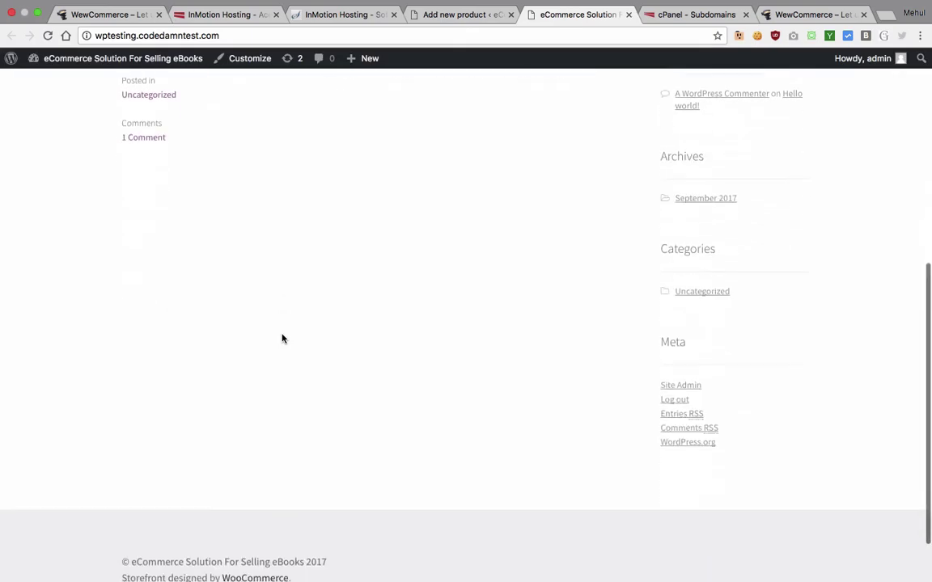
pyautogui.scroll(6, 282, 338)
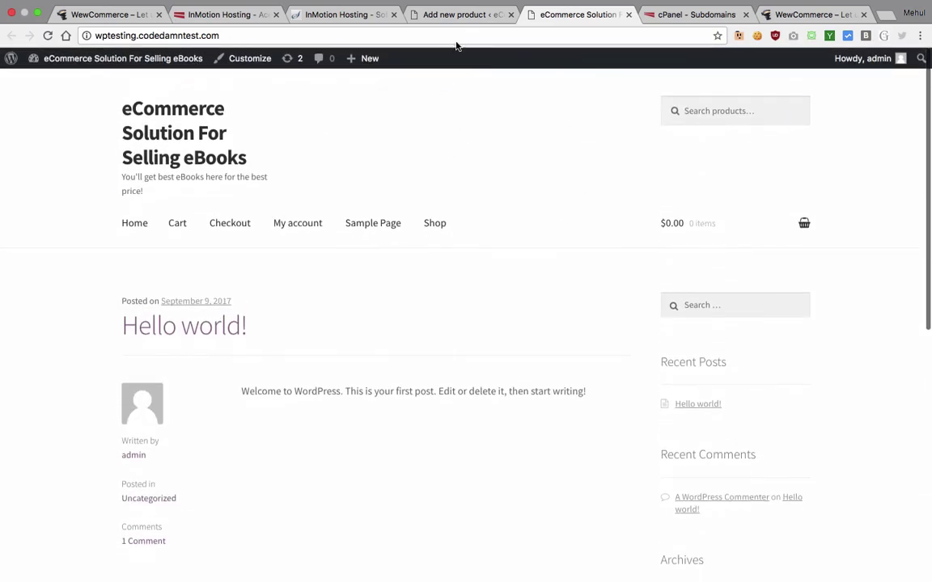
# Step: In Reading settings, make Shop the static front page and save
pyautogui.click(457, 15)
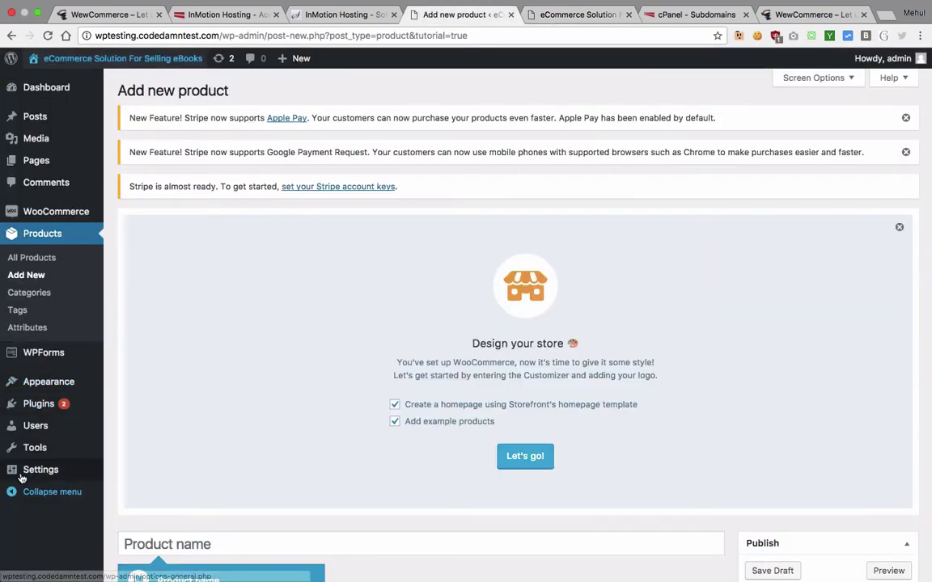
pyautogui.moveTo(25, 471)
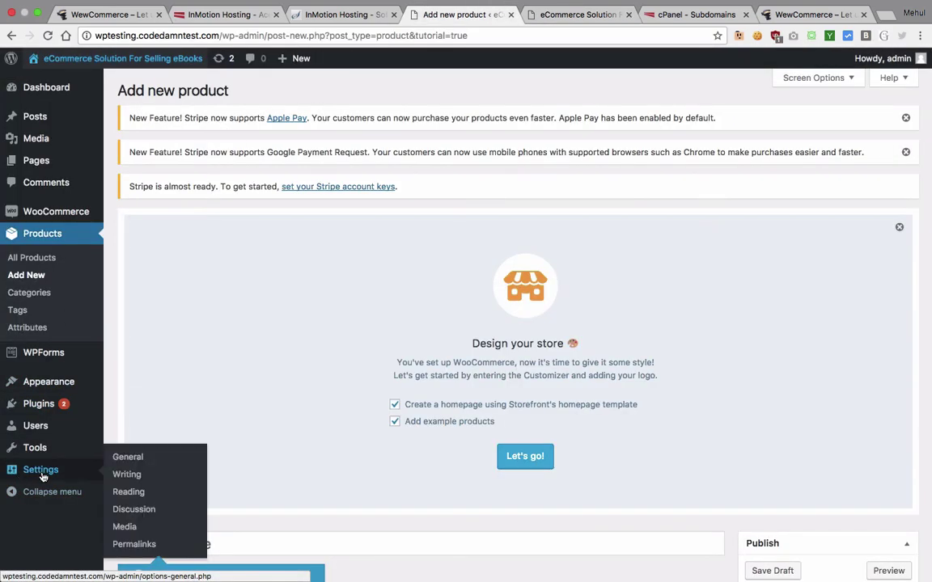
pyautogui.keyDown('super'); pyautogui.click(129, 493); pyautogui.keyUp('super')
pyautogui.scroll(-5, 356, 331)
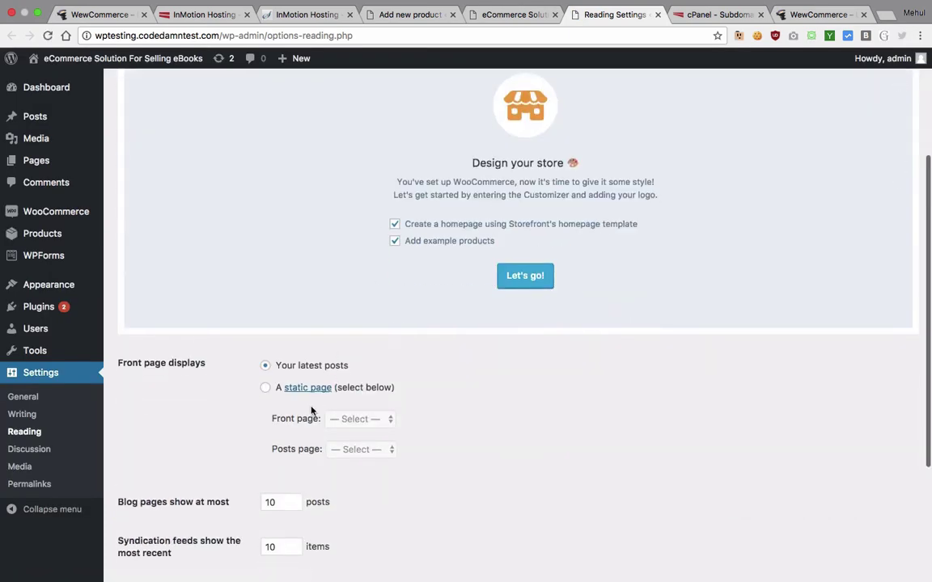
pyautogui.click(267, 389)
pyautogui.click(357, 422)
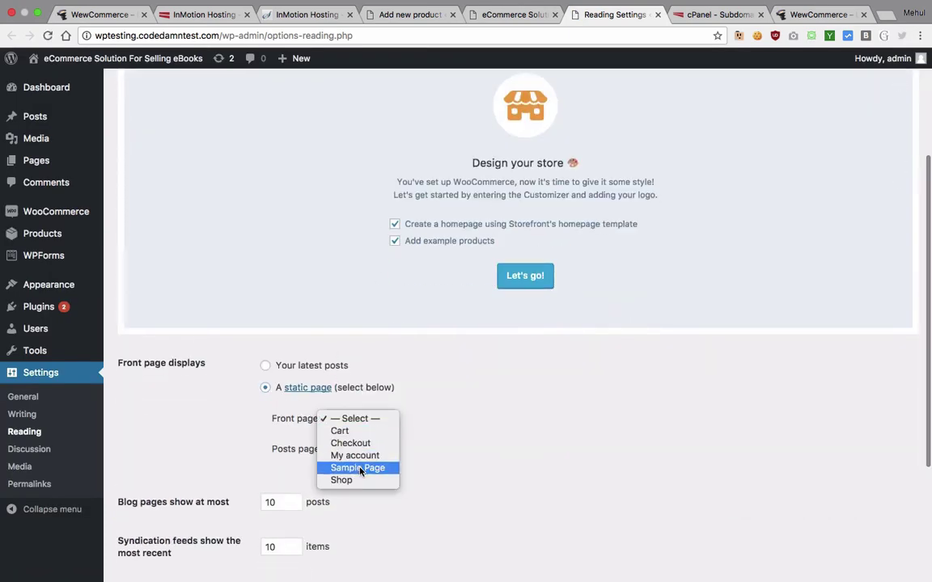
pyautogui.scroll(-2, 445, 439)
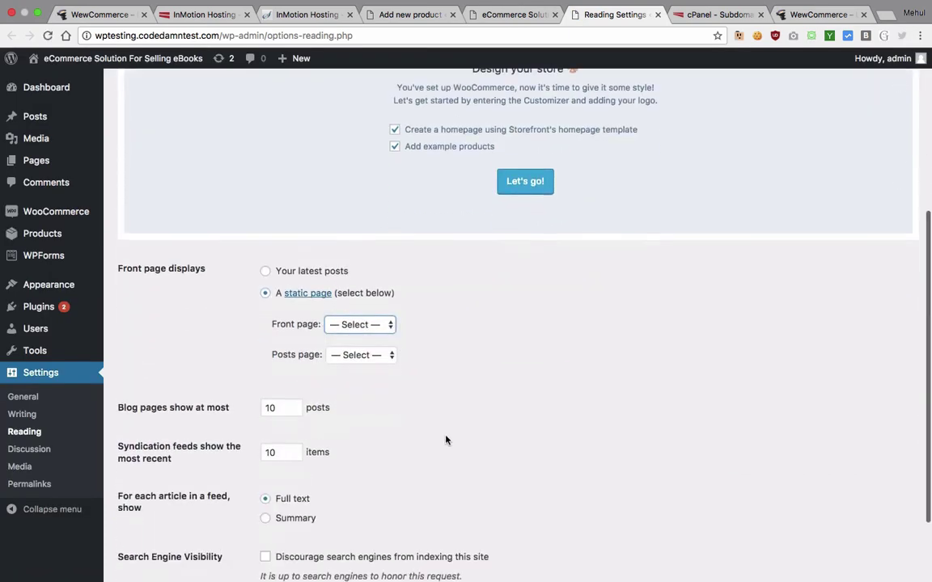
pyautogui.click(357, 325)
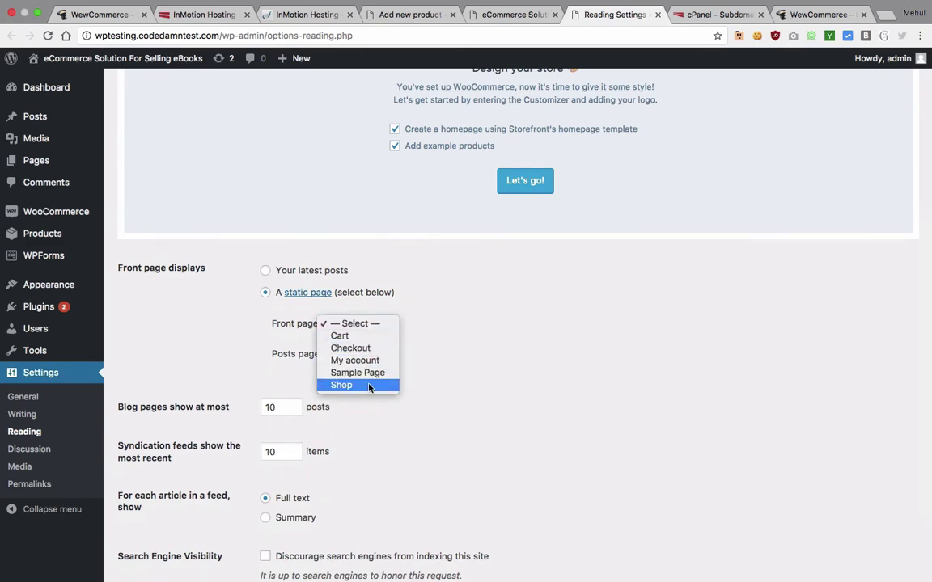
pyautogui.click(369, 386)
pyautogui.scroll(-3, 369, 388)
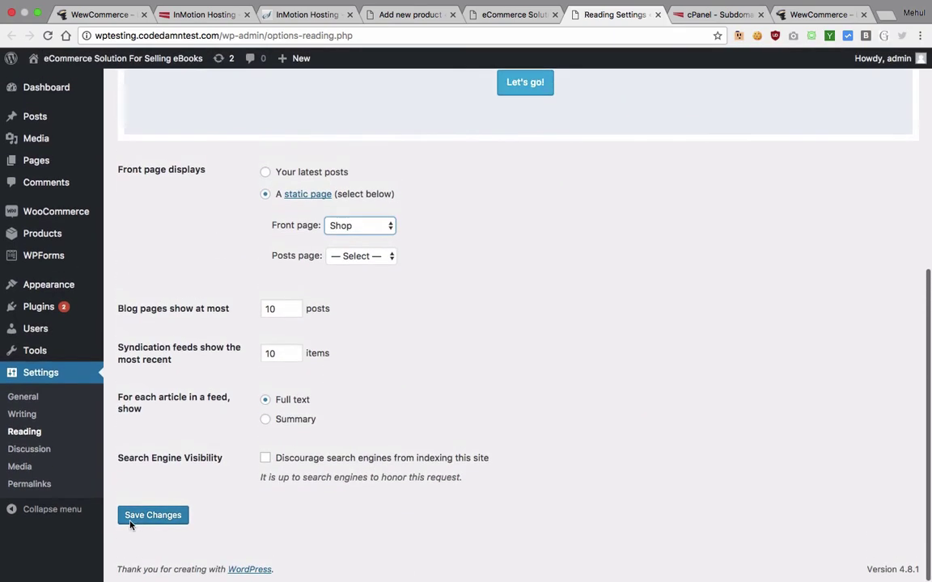
pyautogui.click(130, 518)
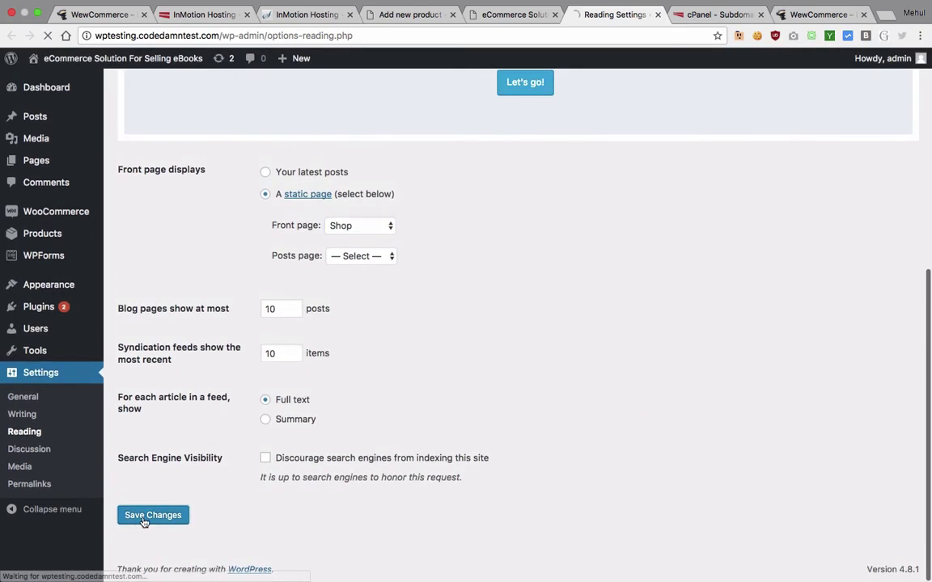
# Step: Reload the storefront to see the empty Shop page as the home page
pyautogui.click(486, 18)
pyautogui.click(470, 32)
pyautogui.press('Return')
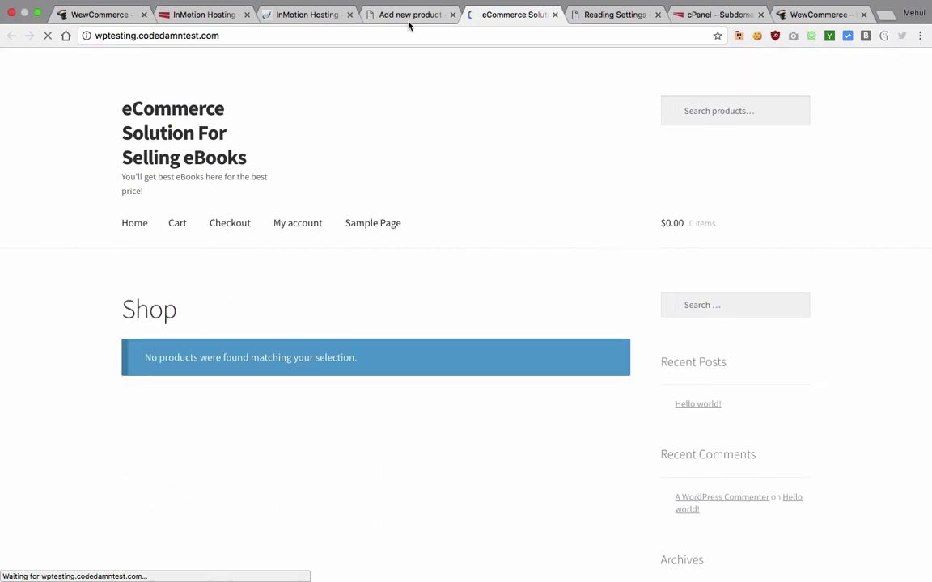
# Step: Title the new product 'eBook: How to make money online 101' and dismiss the tour tips
pyautogui.click(408, 18)
pyautogui.click(210, 262)
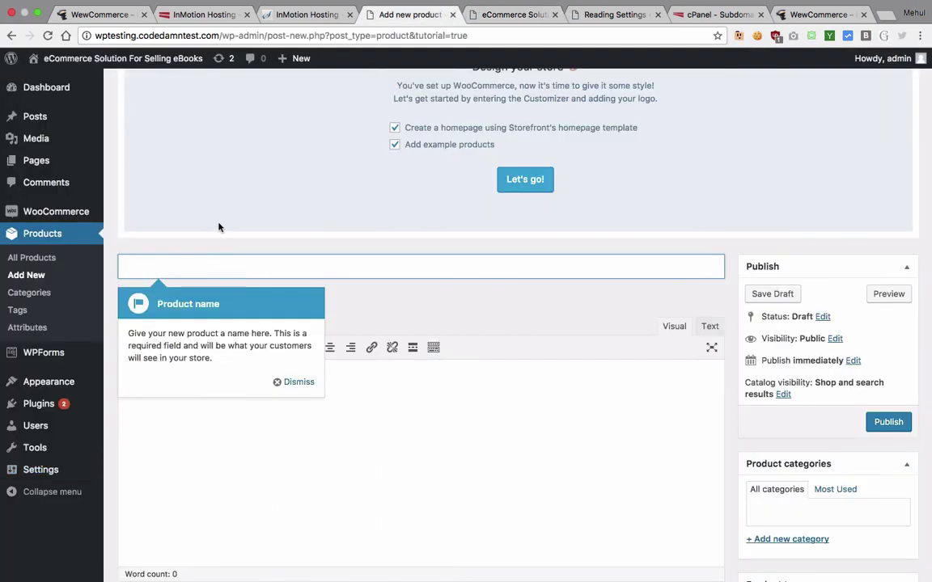
pyautogui.write('eB')
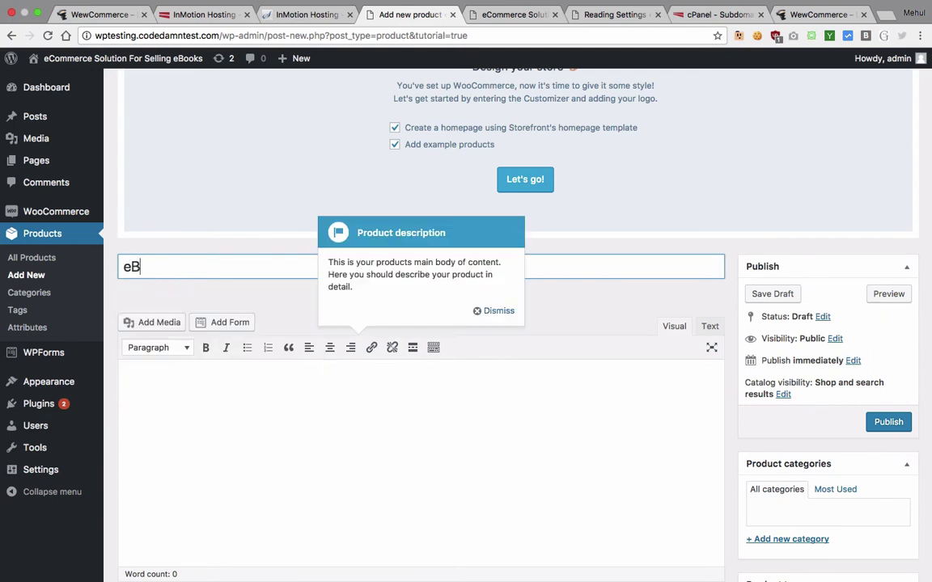
pyautogui.write('ook: How to make money o')
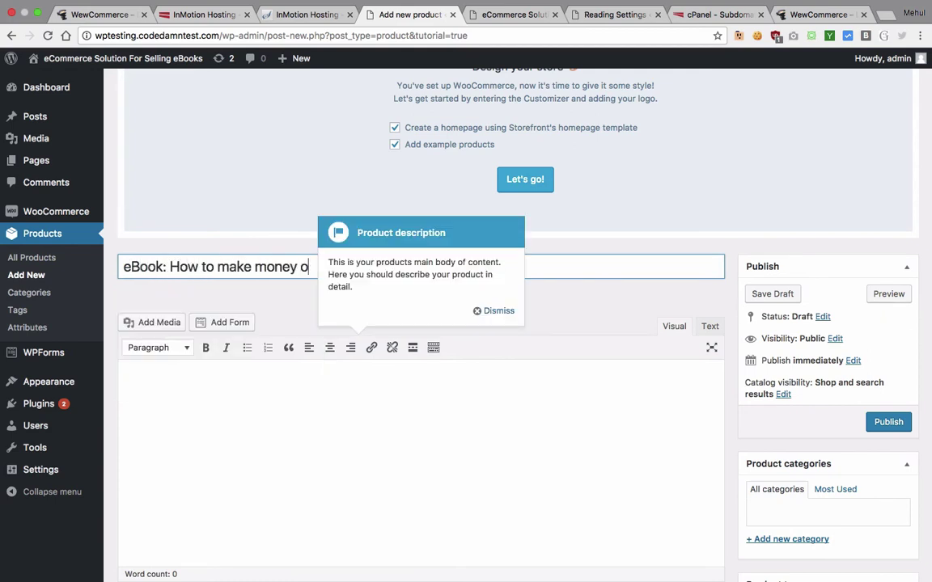
pyautogui.write('nline')
pyautogui.click(498, 310)
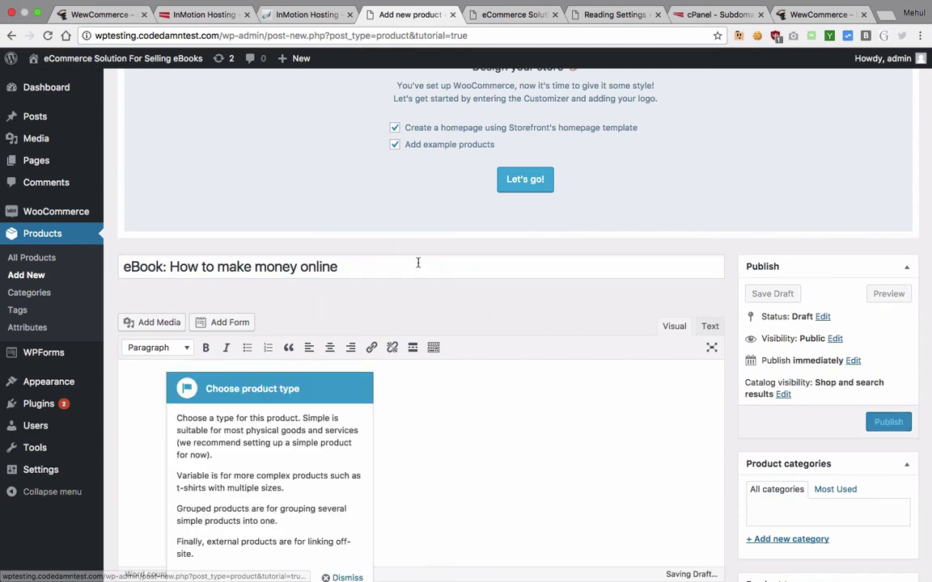
pyautogui.click(418, 262)
pyautogui.write('101')
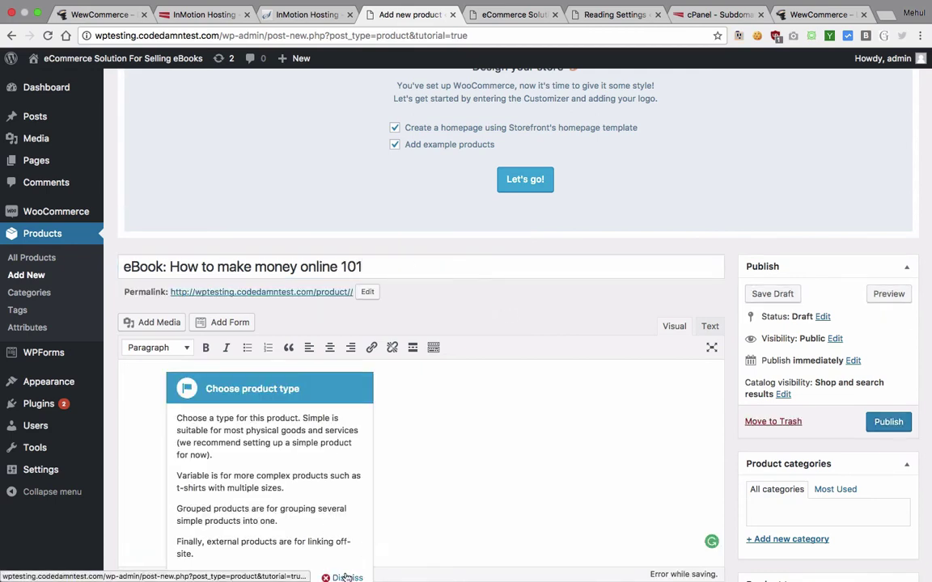
pyautogui.click(348, 578)
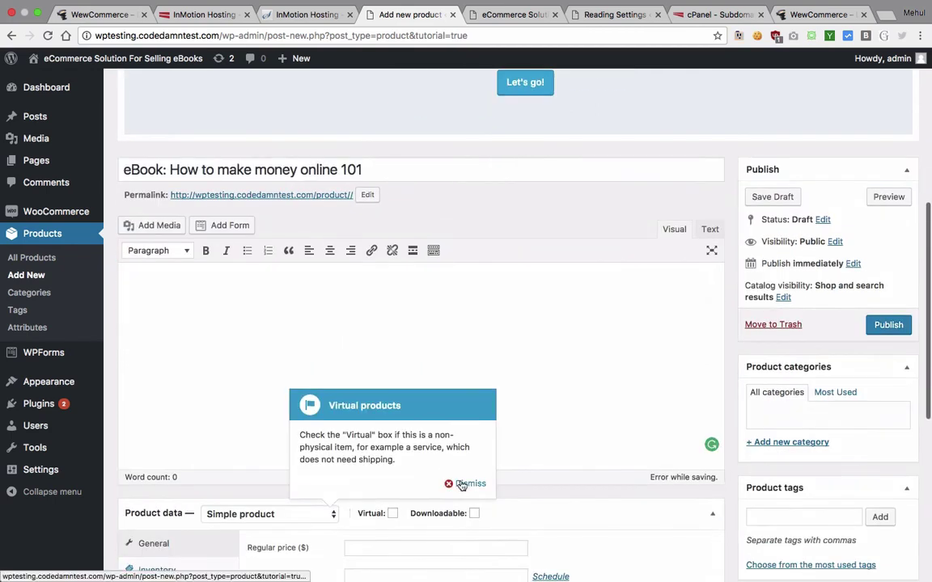
pyautogui.click(467, 484)
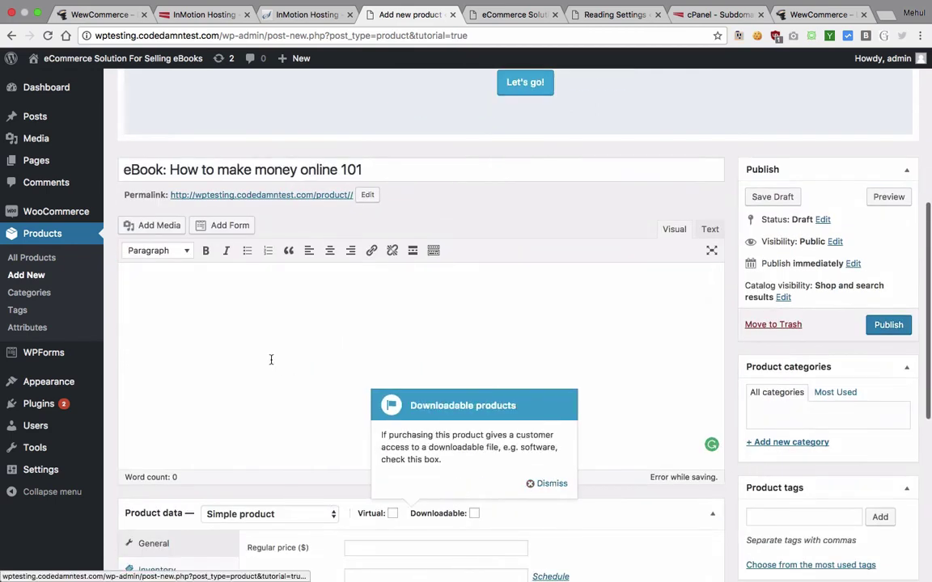
pyautogui.click(550, 484)
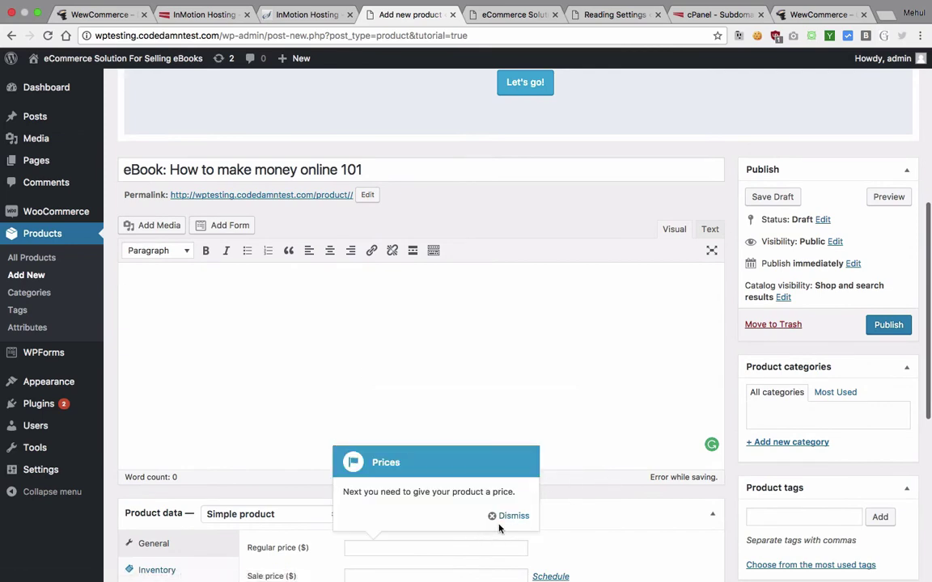
pyautogui.click(514, 454)
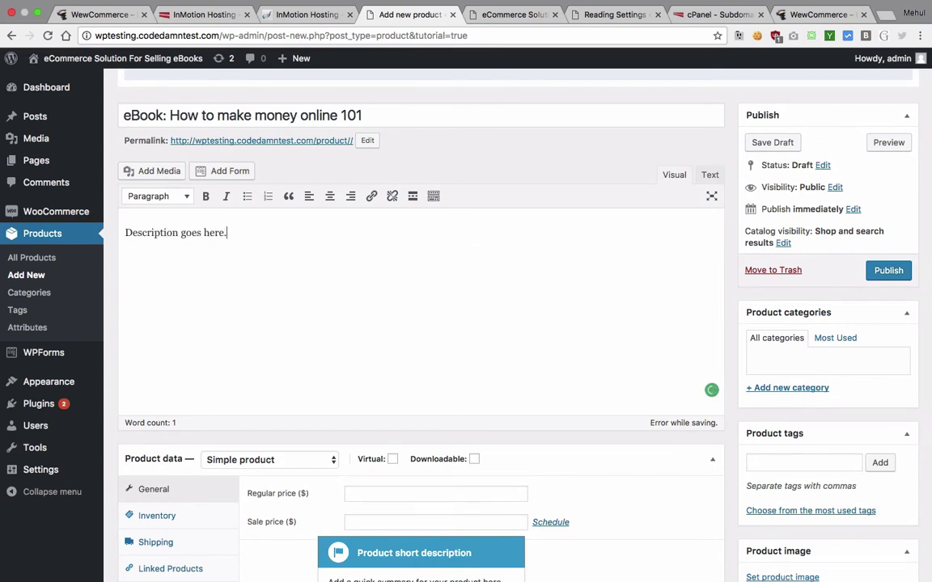
# Step: Fill the description with repeated placeholder lines and publish the product without an image
pyautogui.write('...')
pyautogui.hotkey('ctrl', 'a')
pyautogui.hotkey('ctrl', 'c')
pyautogui.press('Right')
pyautogui.hotkey('ctrl', 'v')
pyautogui.hotkey('ctrl', 'v')
pyautogui.hotkey('ctrl', 'v')
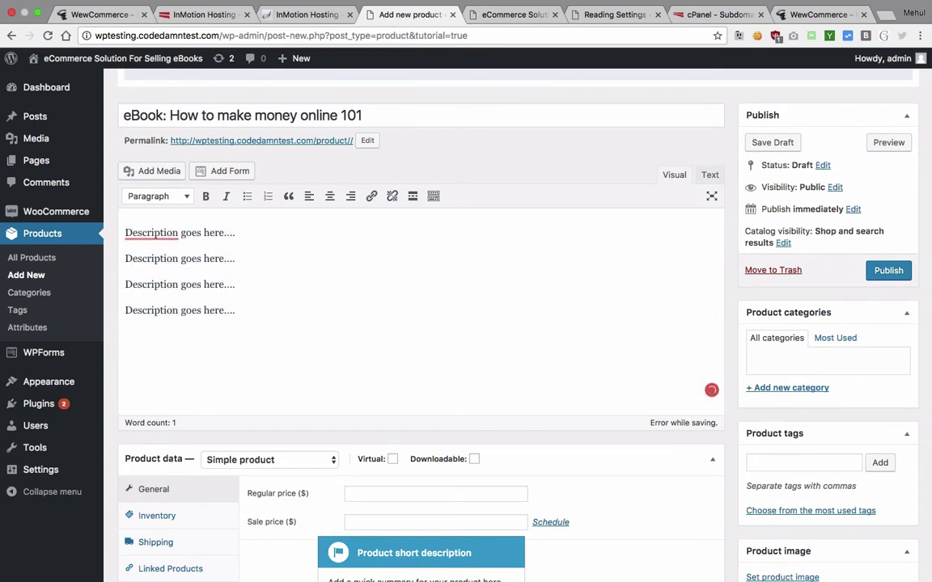
pyautogui.hotkey('ctrl', 'v')
pyautogui.hotkey('ctrl', 'v')
pyautogui.scroll(-5, 439, 198)
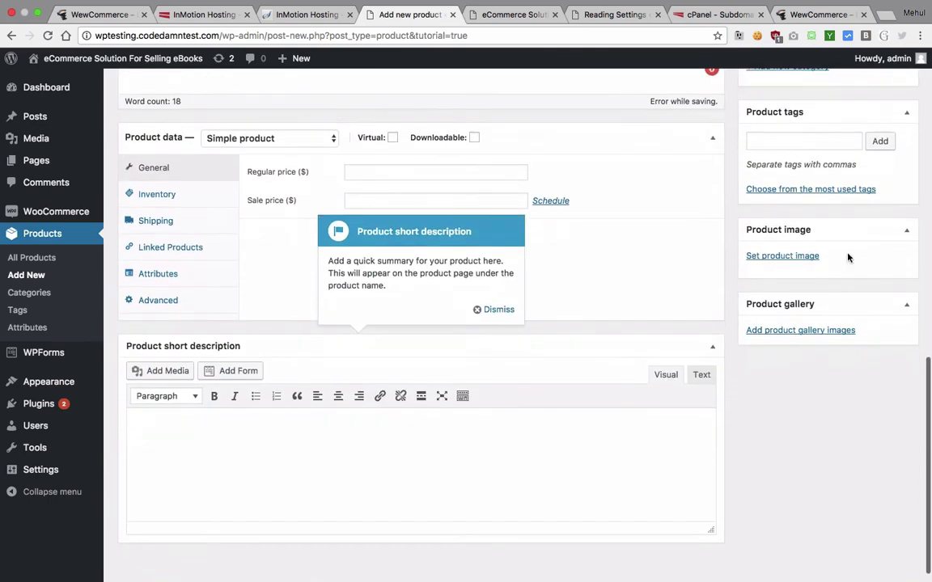
pyautogui.click(768, 256)
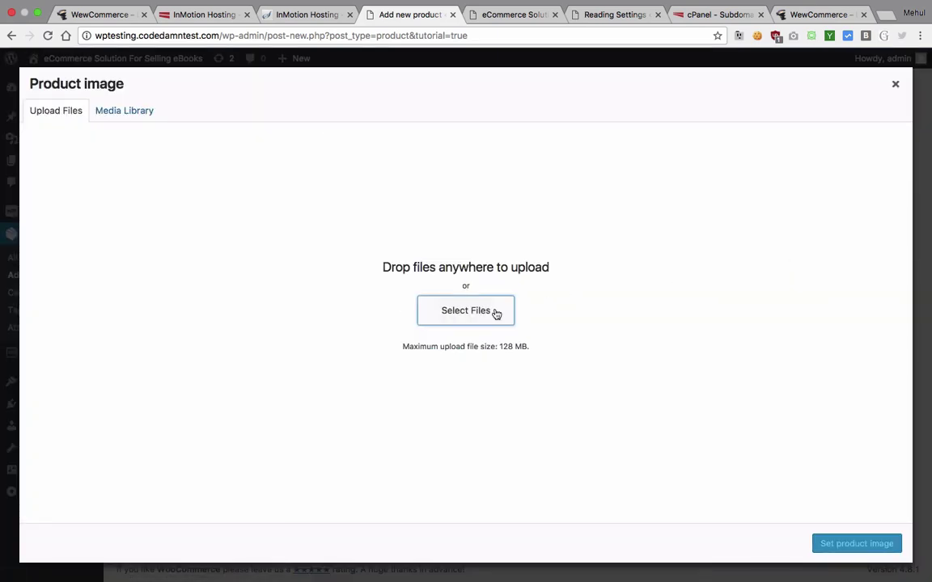
pyautogui.click(896, 85)
pyautogui.scroll(5, 583, 271)
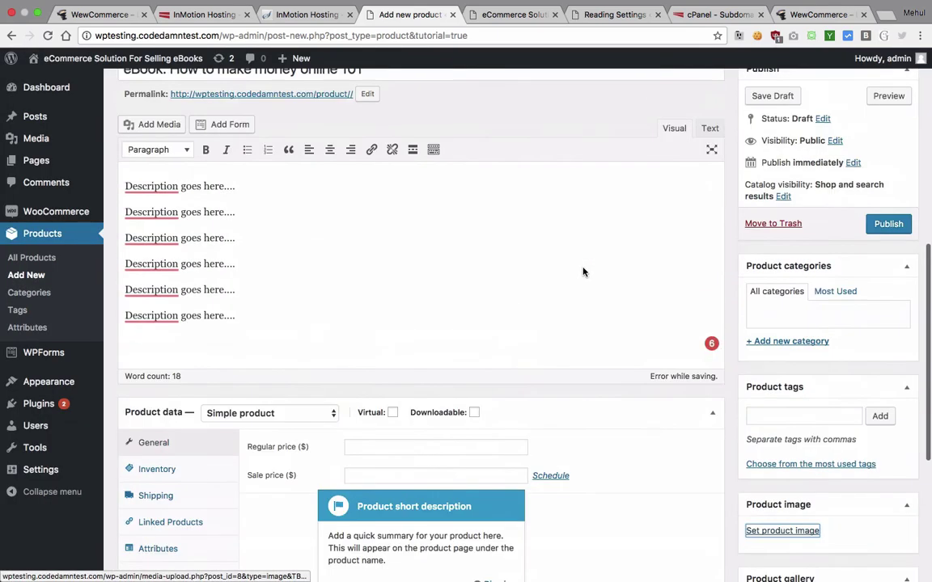
pyautogui.click(888, 263)
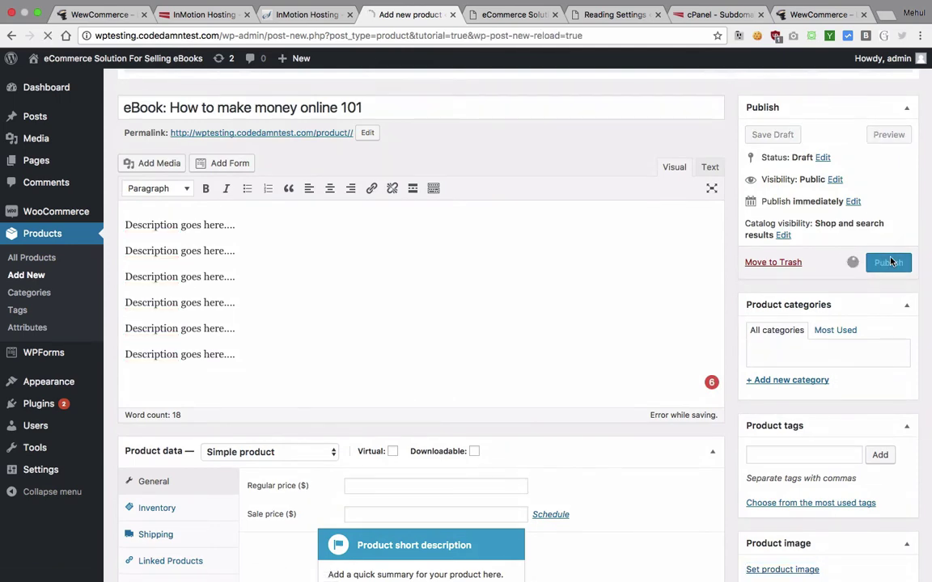
# Step: Enter the regular price and a sale price of 5, and mark the eBook downloadable
pyautogui.scroll(-3, 375, 314)
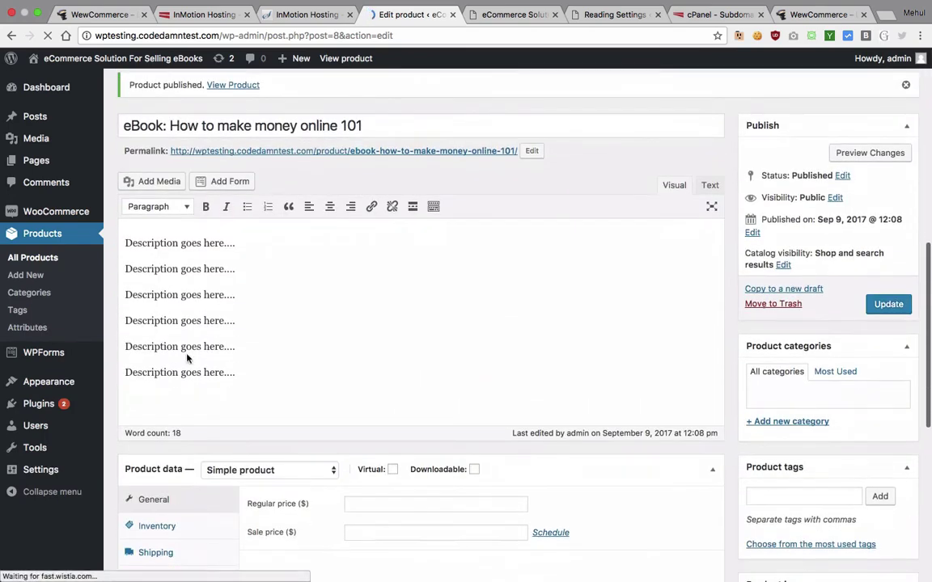
pyautogui.scroll(-3, 188, 293)
pyautogui.click(188, 291)
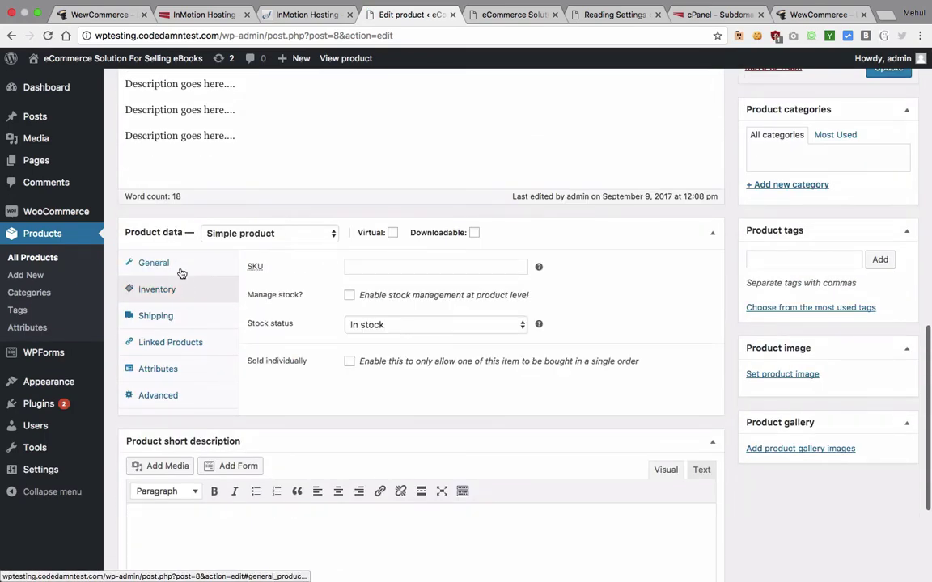
pyautogui.click(181, 265)
pyautogui.click(346, 271)
pyautogui.write('10')
pyautogui.press('Tab')
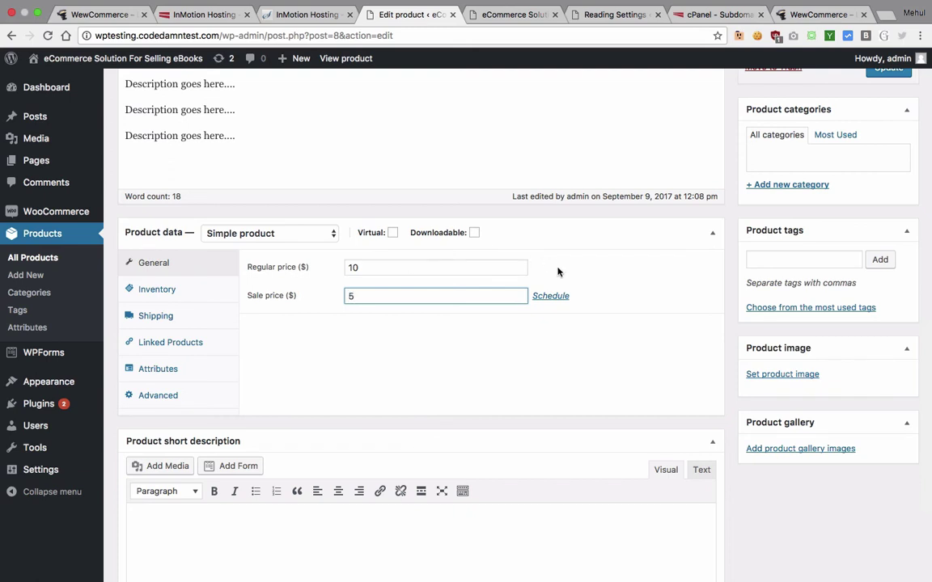
pyautogui.write('5')
pyautogui.click(473, 233)
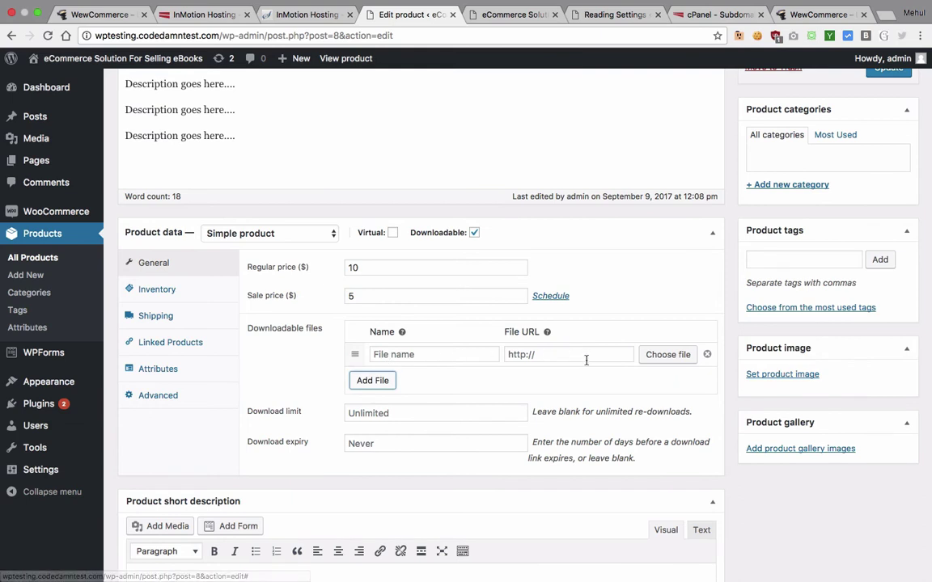
# Step: Add a download file named Secrets with the URL https:source.json
pyautogui.click(440, 357)
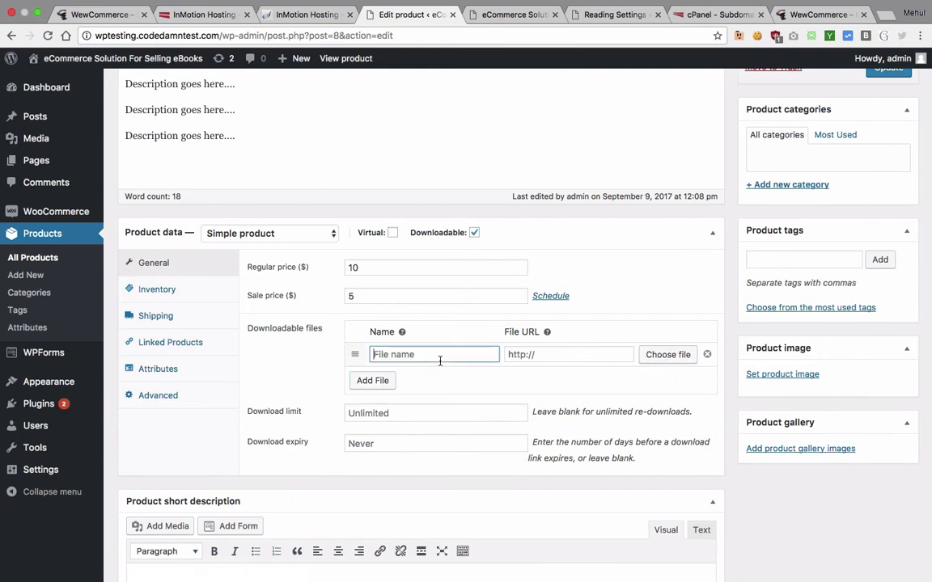
pyautogui.write('Sc')
pyautogui.press('Tab')
pyautogui.write('https:')
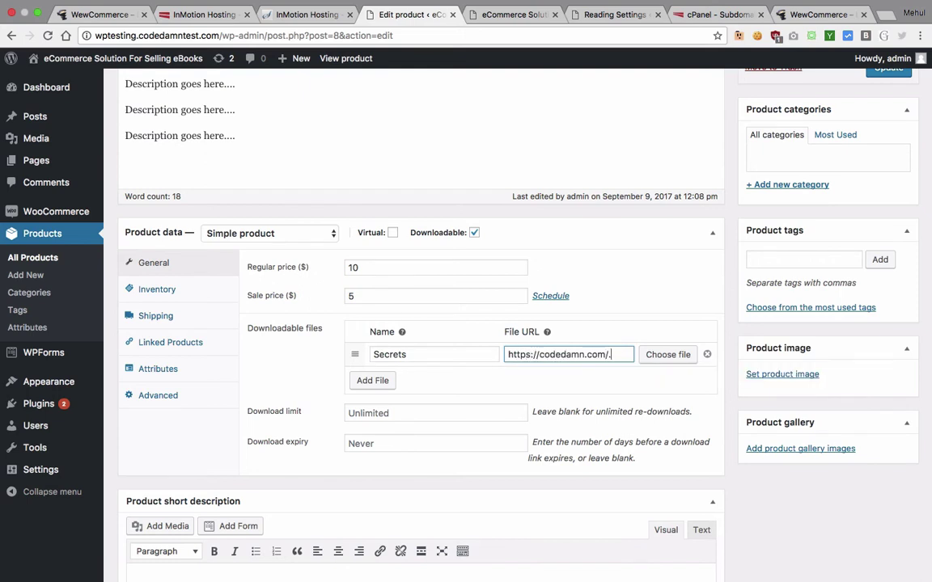
pyautogui.write('source.json')
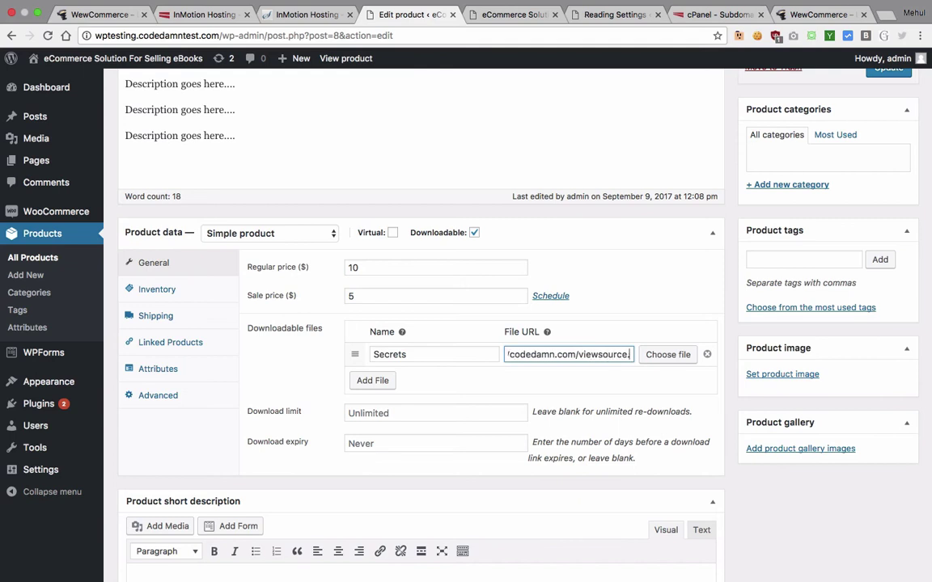
pyautogui.click(577, 389)
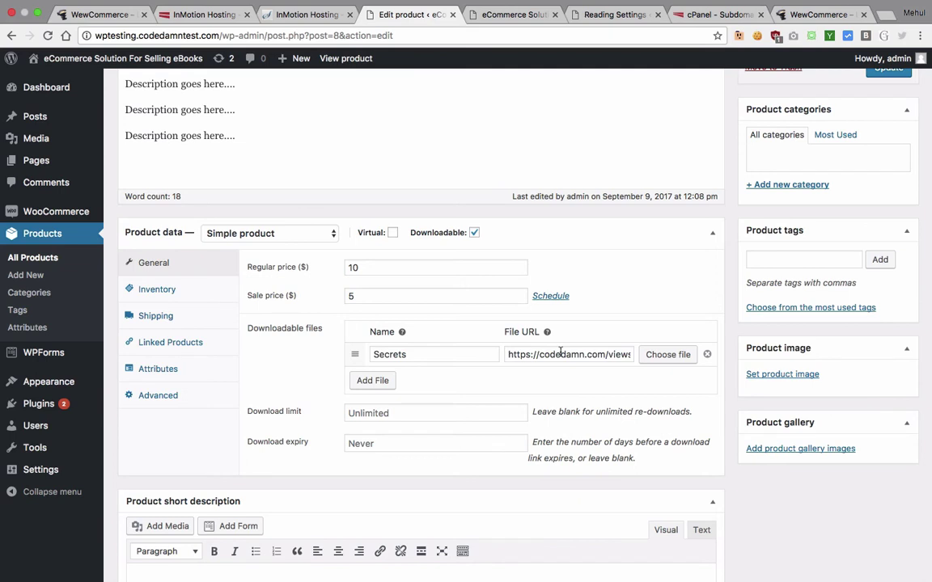
# Step: Correct the regular price to 1000, review download limit and expiry, and update the product
pyautogui.scroll(-2, 560, 353)
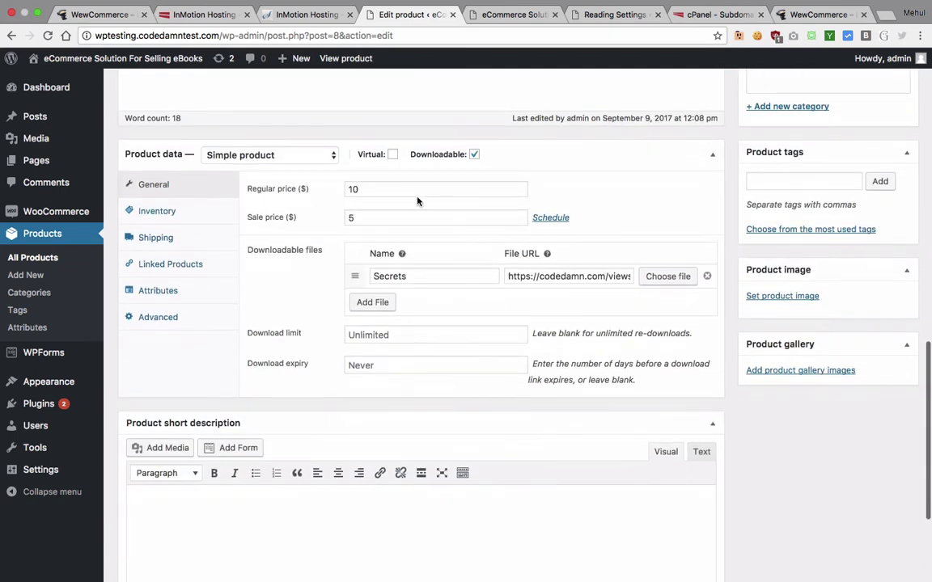
pyautogui.click(395, 190)
pyautogui.write('00')
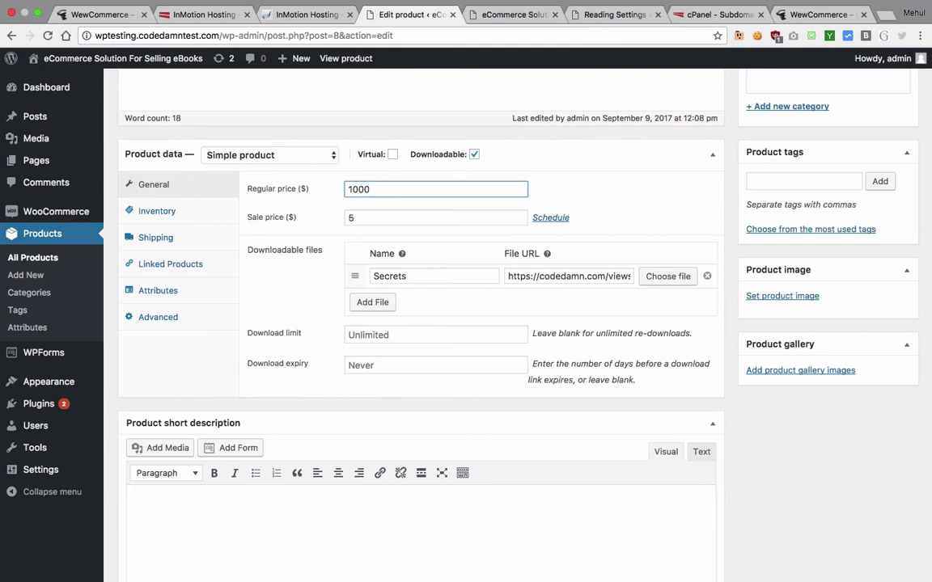
pyautogui.click(656, 193)
pyautogui.scroll(-5, 441, 285)
pyautogui.scroll(4, 416, 293)
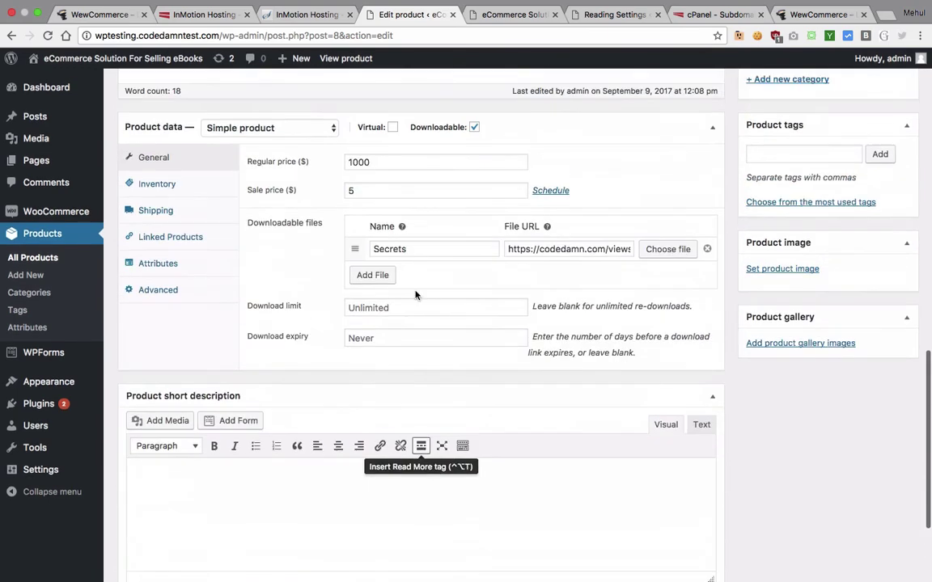
pyautogui.click(352, 308)
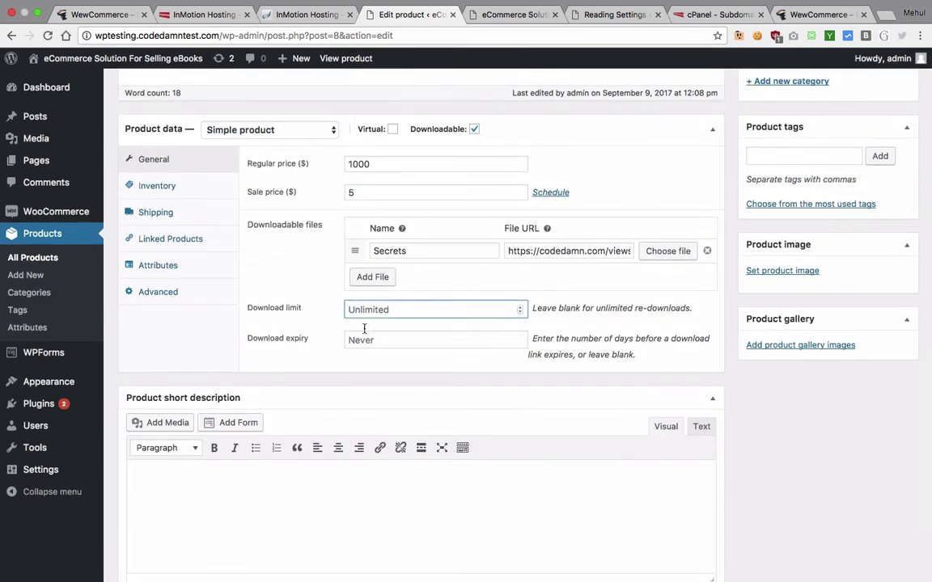
pyautogui.click(366, 339)
pyautogui.scroll(9, 572, 287)
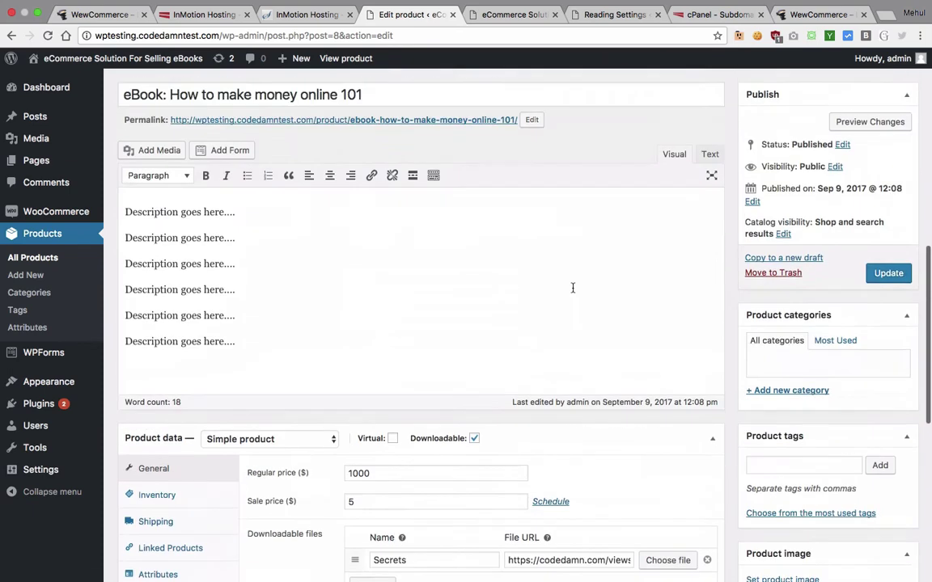
pyautogui.click(889, 331)
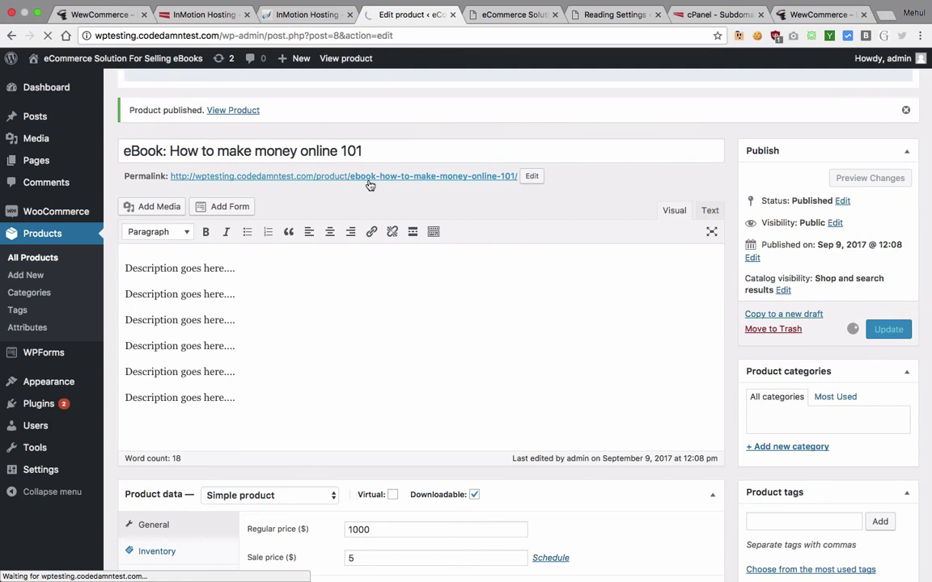
# Step: Reload the eBook shop to confirm 'eBook: How to make money online 101' is listed
pyautogui.click(489, 16)
pyautogui.click(465, 35)
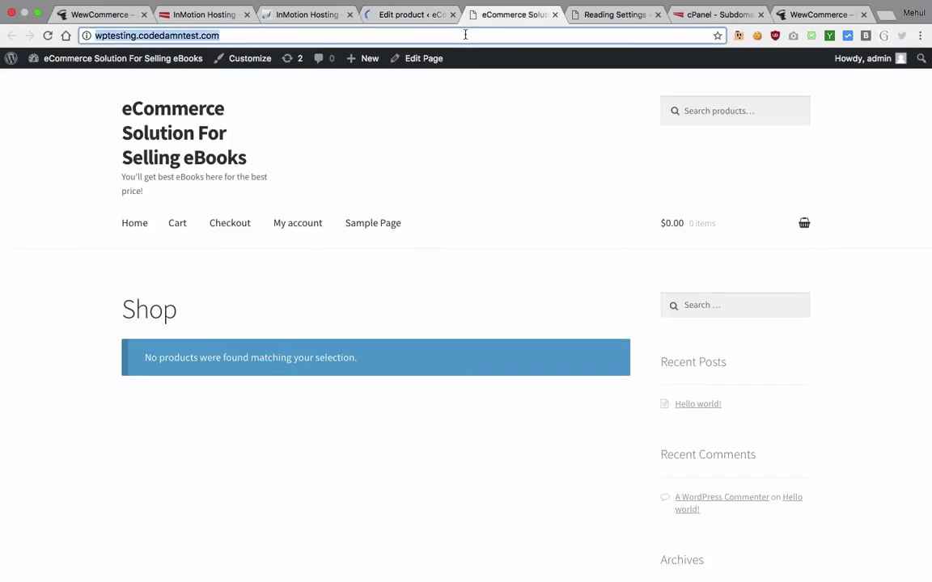
pyautogui.press('Return')
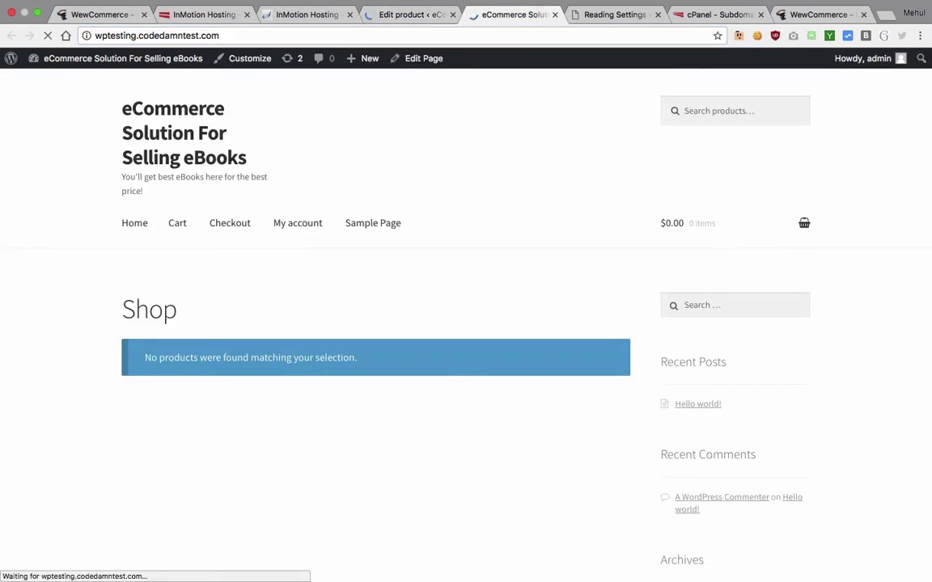
pyautogui.scroll(-3, 204, 464)
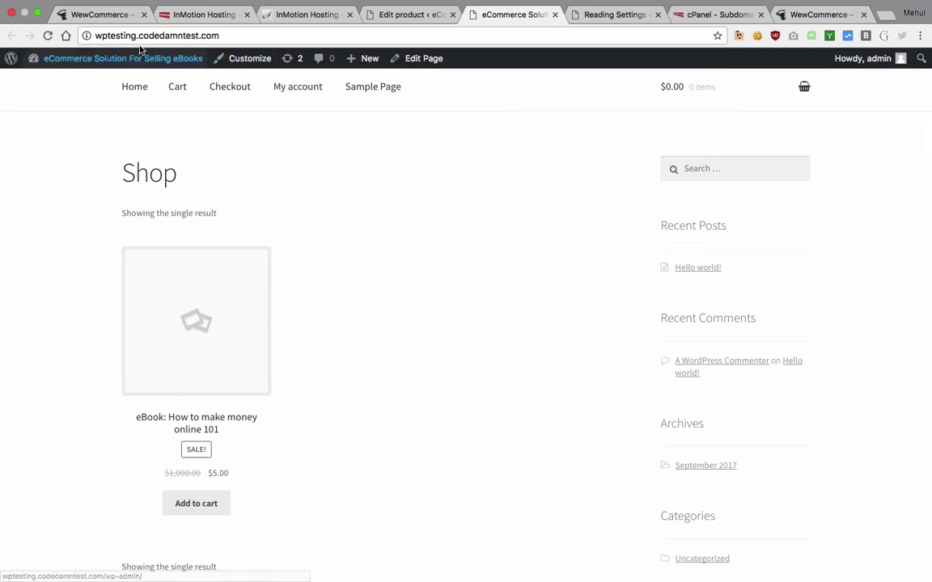
# Step: Remove the wptesting subdomain from the address to open the WewCommerce store homepage
pyautogui.doubleClick(106, 36)
pyautogui.press('BackSpace')
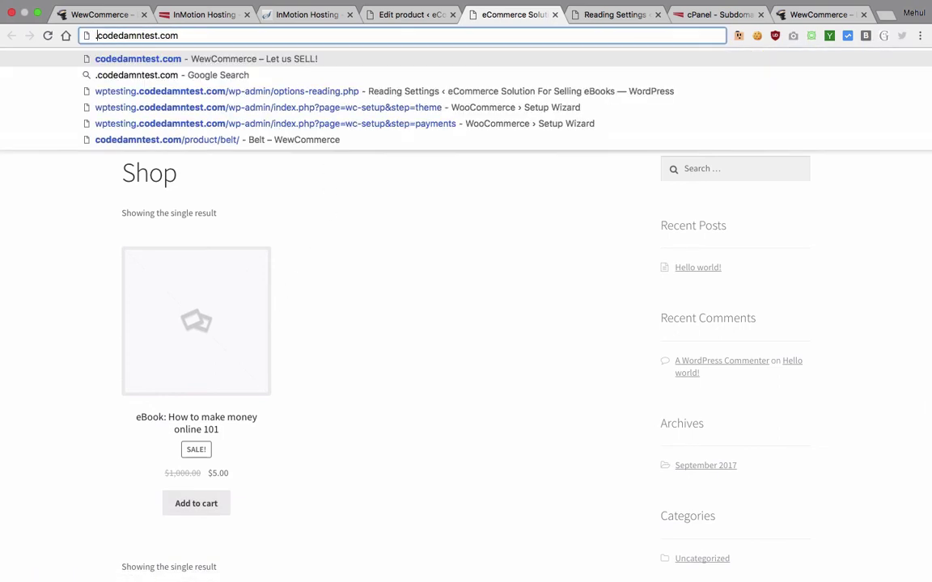
pyautogui.press('Delete')
pyautogui.press('Return')
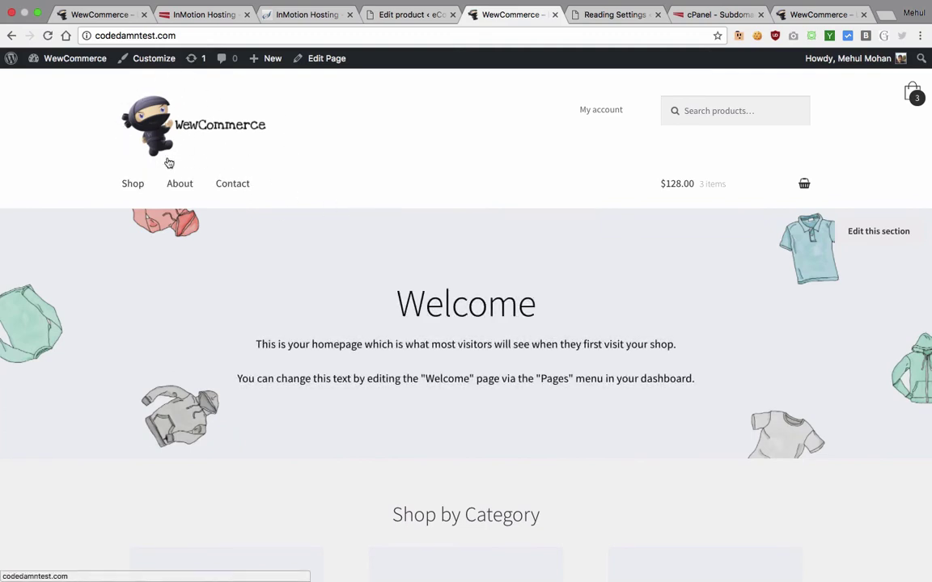
# Step: Start a new product in the eBook site's admin
pyautogui.scroll(-6, 488, 215)
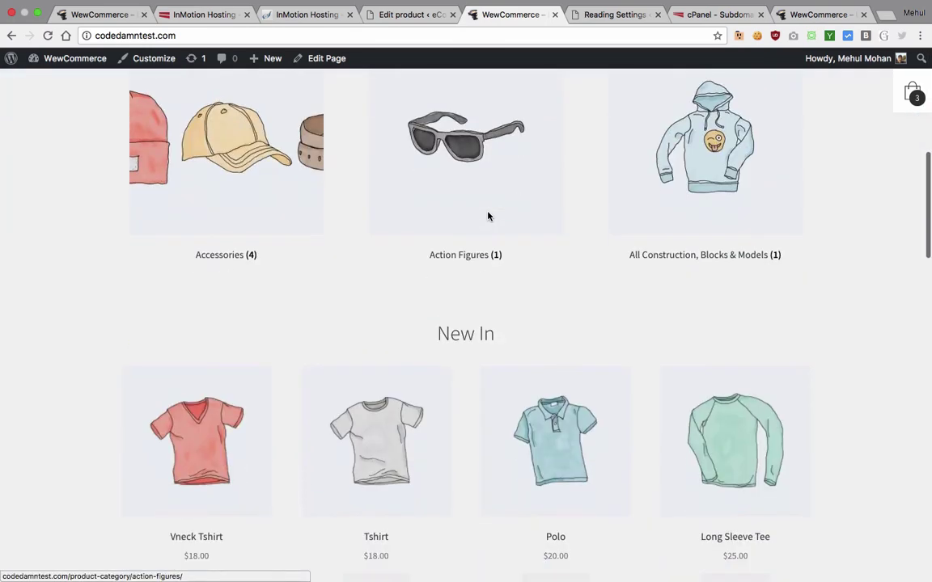
pyautogui.click(402, 16)
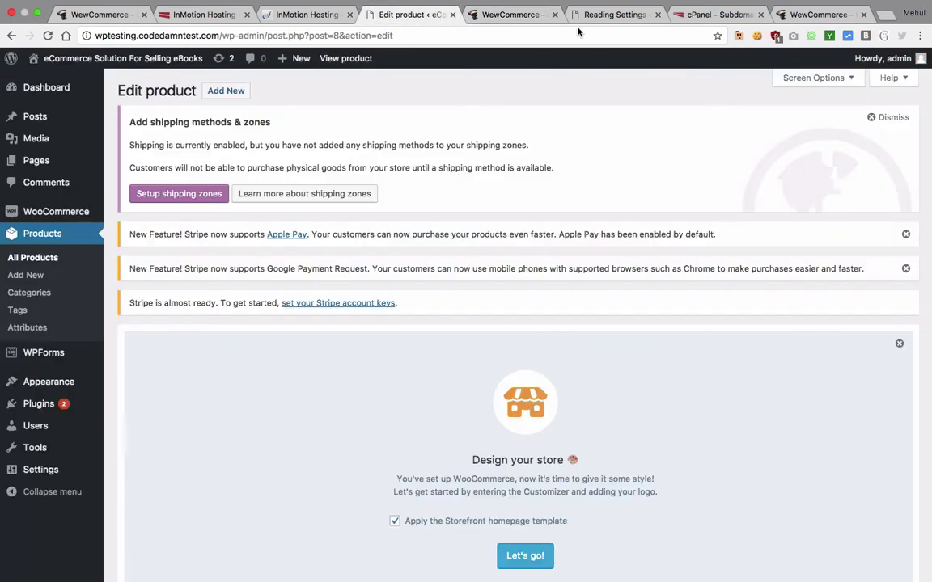
pyautogui.click(38, 275)
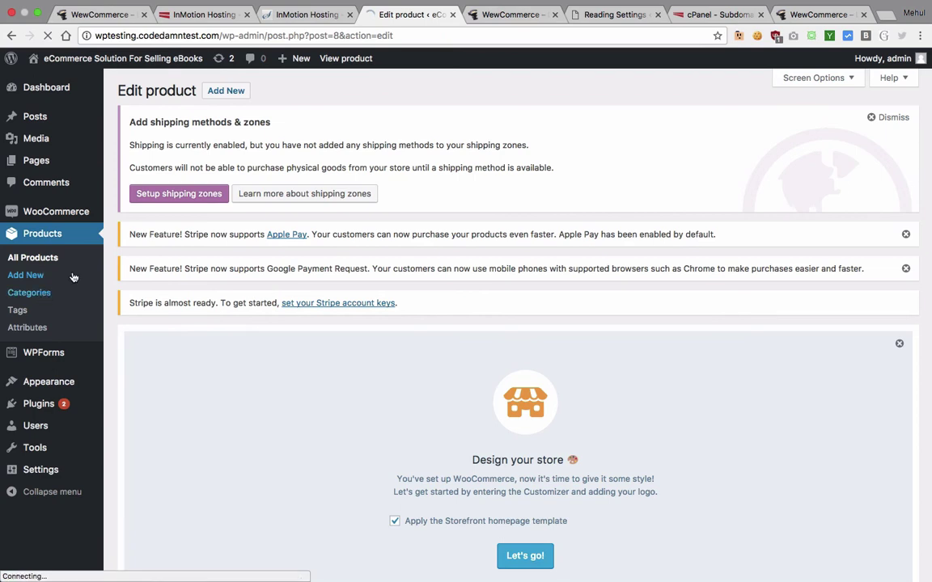
# Step: Add the Beanie from the Accessories category to the WewCommerce cart
pyautogui.click(511, 15)
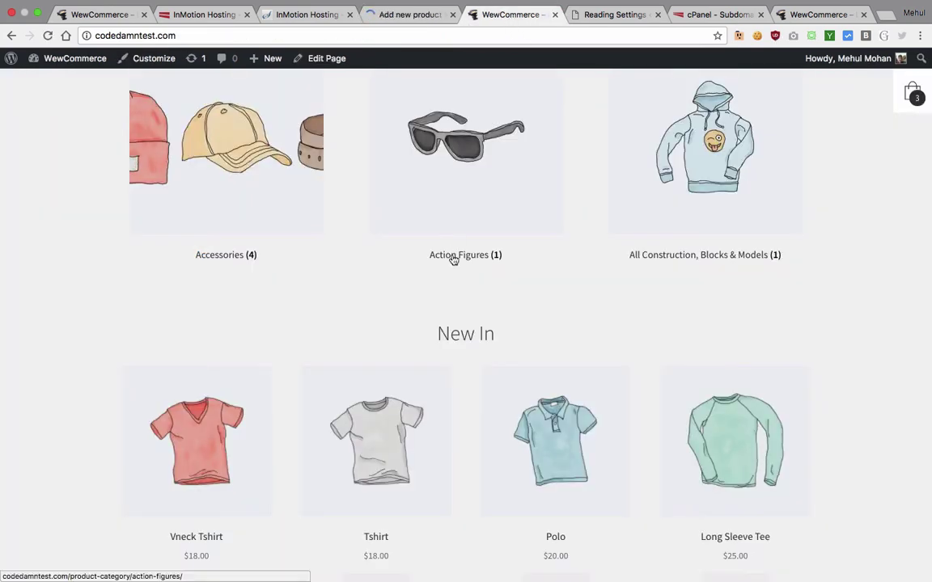
pyautogui.scroll(3, 225, 269)
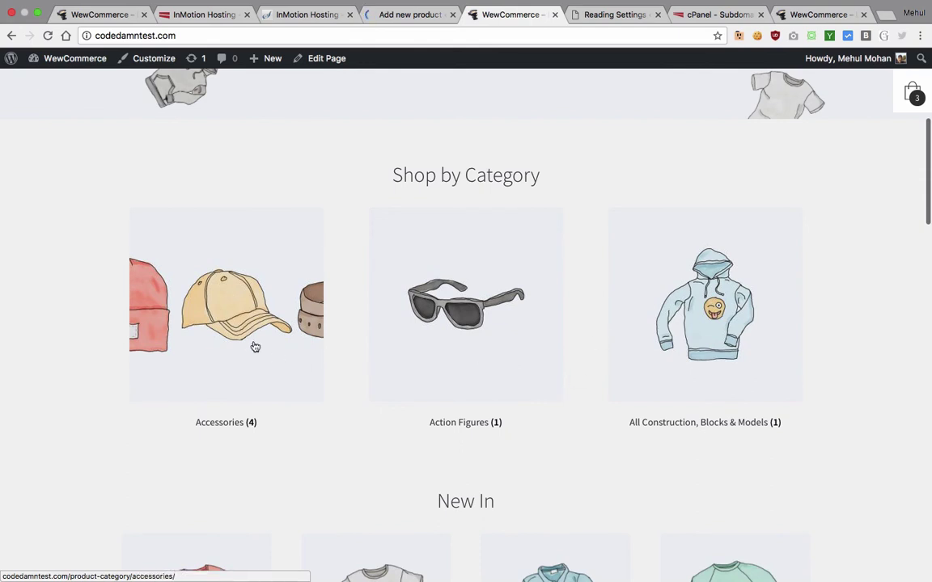
pyautogui.click(249, 339)
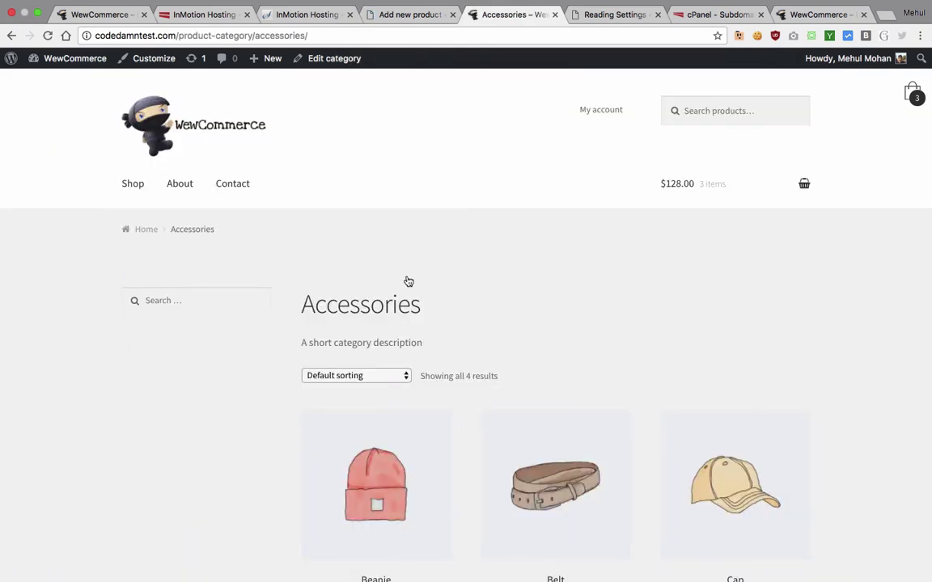
pyautogui.scroll(-5, 409, 282)
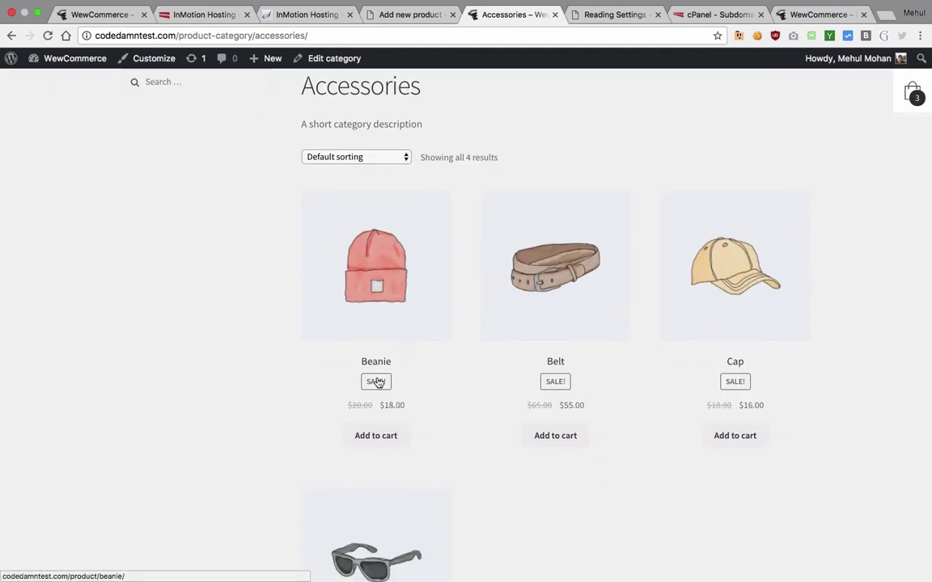
pyautogui.click(369, 438)
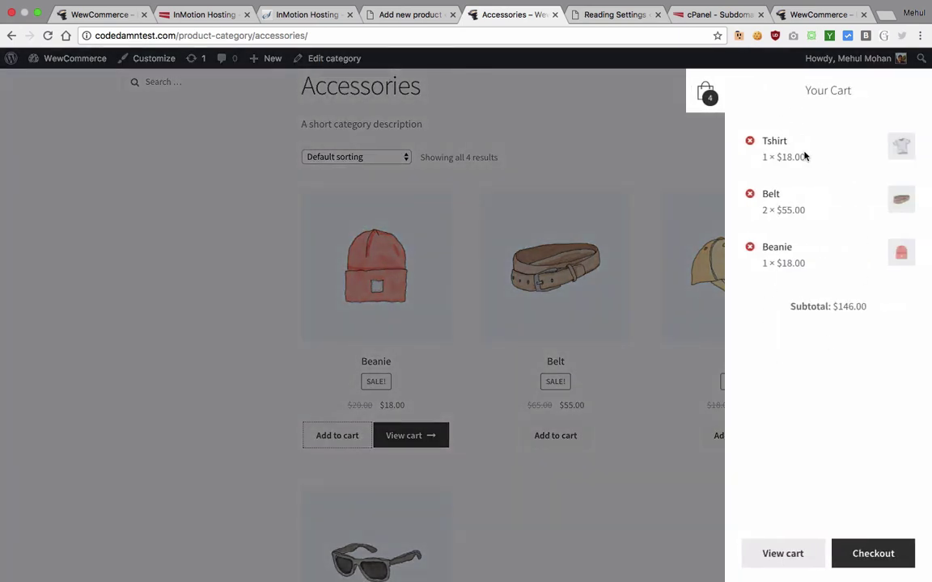
# Step: Load the WewCommerce admin area at /wp-admin, fixing the mistyped address
pyautogui.click(225, 37)
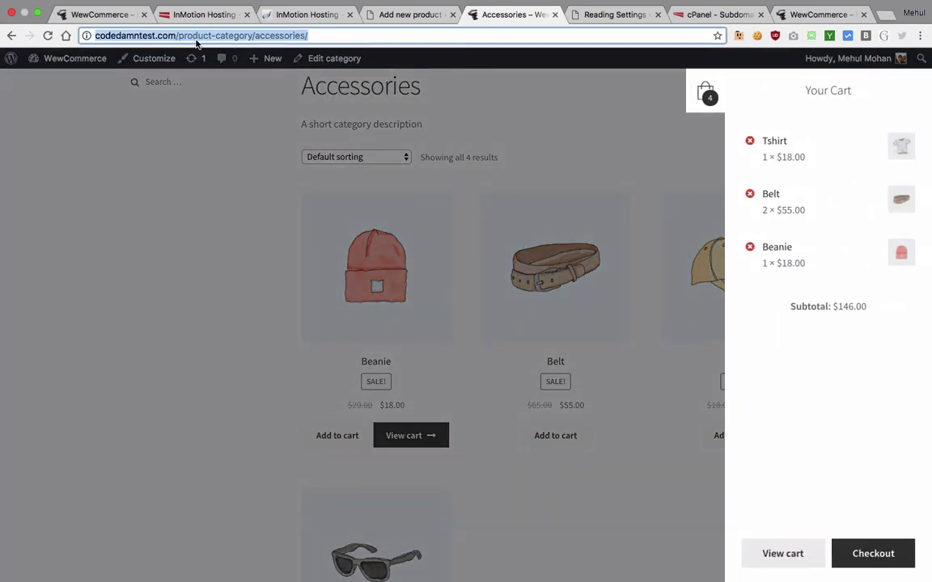
pyautogui.click(179, 36)
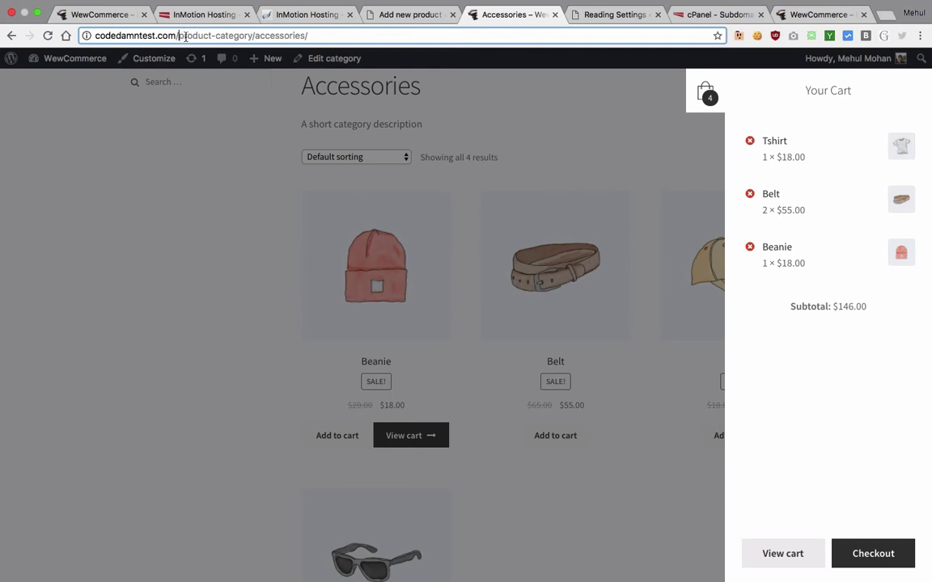
pyautogui.moveTo(185, 36); pyautogui.dragTo(353, 36)
pyautogui.write('wp-amdin')
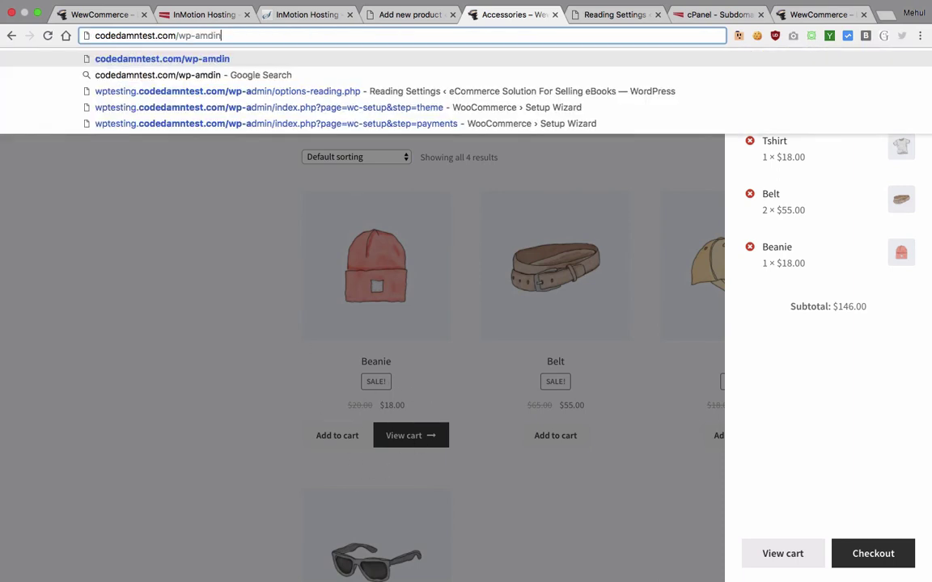
pyautogui.press('Return')
pyautogui.click(246, 34)
pyautogui.click(246, 34)
pyautogui.press('BackSpace')
pyautogui.press('BackSpace')
pyautogui.press('BackSpace')
pyautogui.press('BackSpace')
pyautogui.write('d')
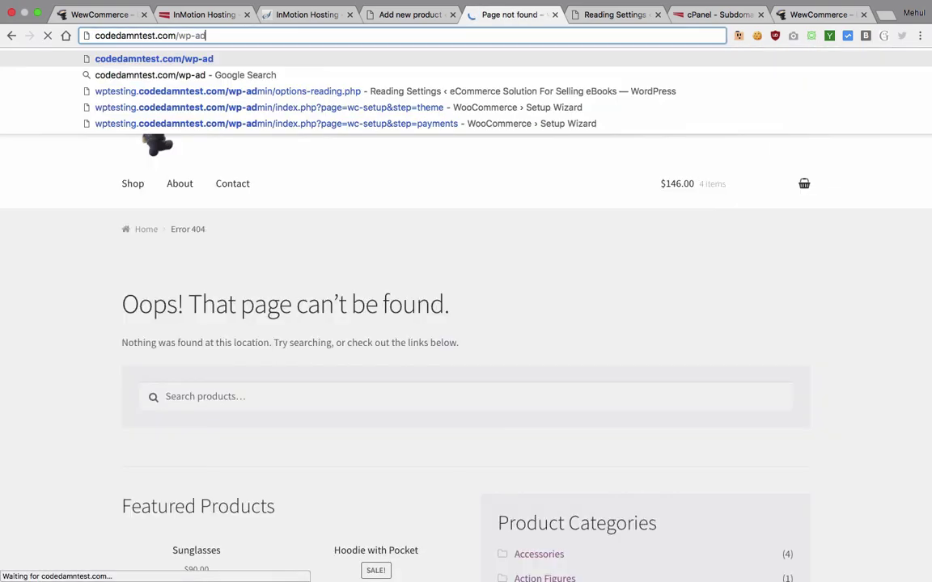
pyautogui.write('min')
pyautogui.press('Return')
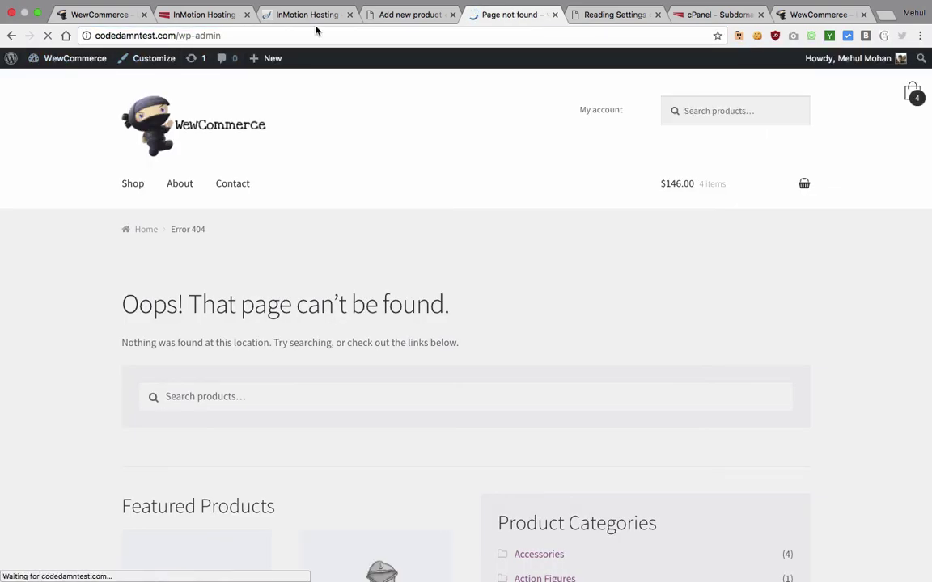
pyautogui.click(396, 15)
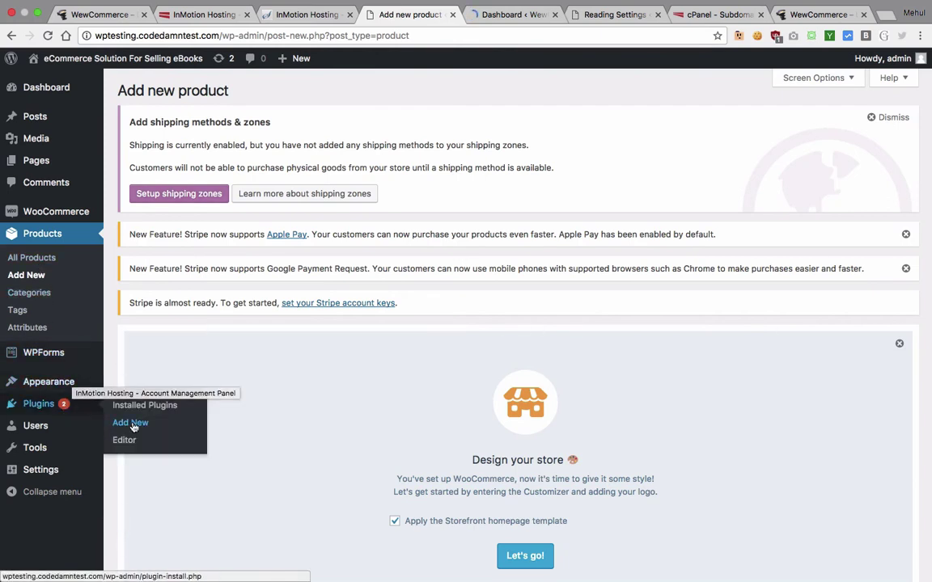
# Step: Open the eBook site's Add Plugins page and WewCommerce's installed plugins list
pyautogui.click(116, 423)
pyautogui.hotkey('ctrl', 'Tab')
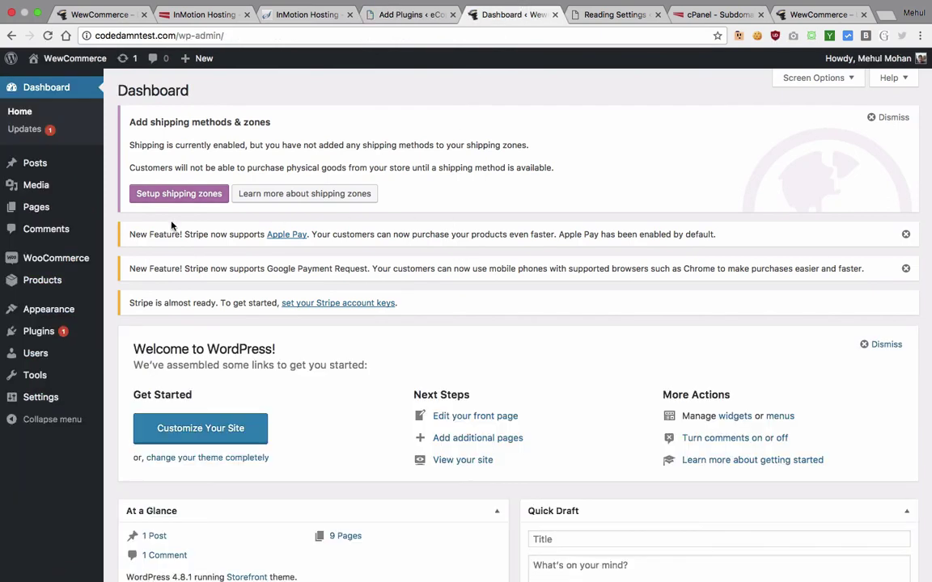
pyautogui.moveTo(42, 331)
pyautogui.click(166, 331)
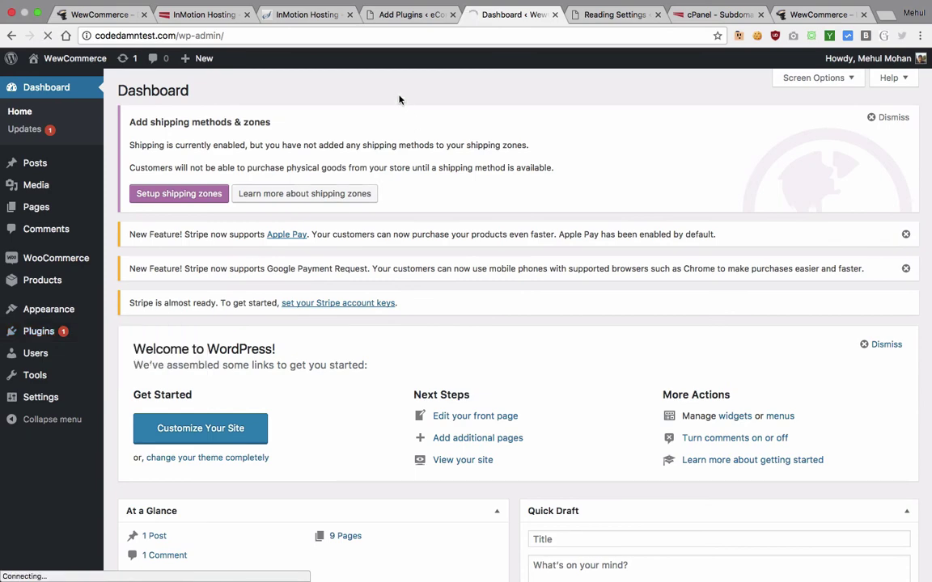
# Step: Find the WooCommerce Cart Tab plugin in WewCommerce's list and return to the eBook site's Add Plugins page
pyautogui.click(365, 13)
pyautogui.scroll(-5, 154, 253)
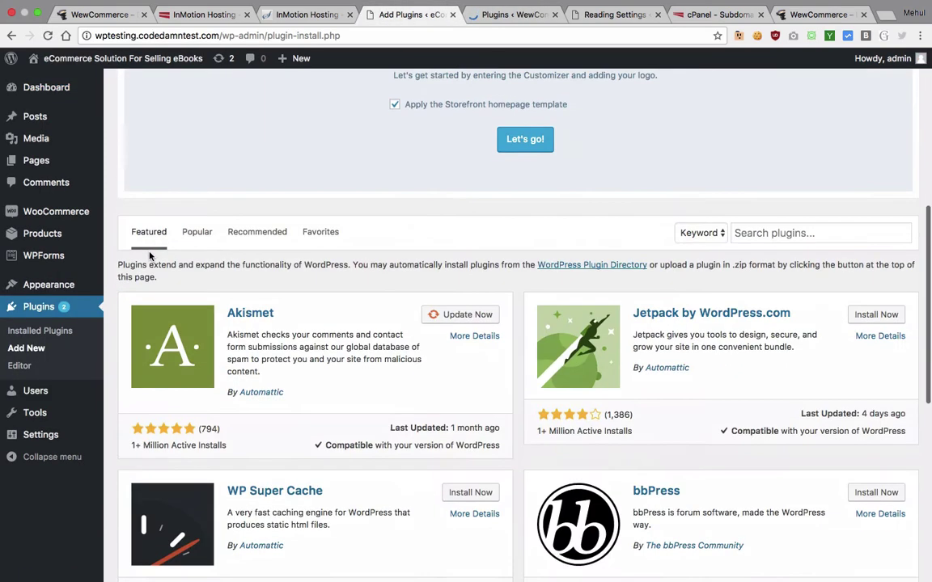
pyautogui.scroll(-3, 150, 257)
pyautogui.scroll(4, 150, 257)
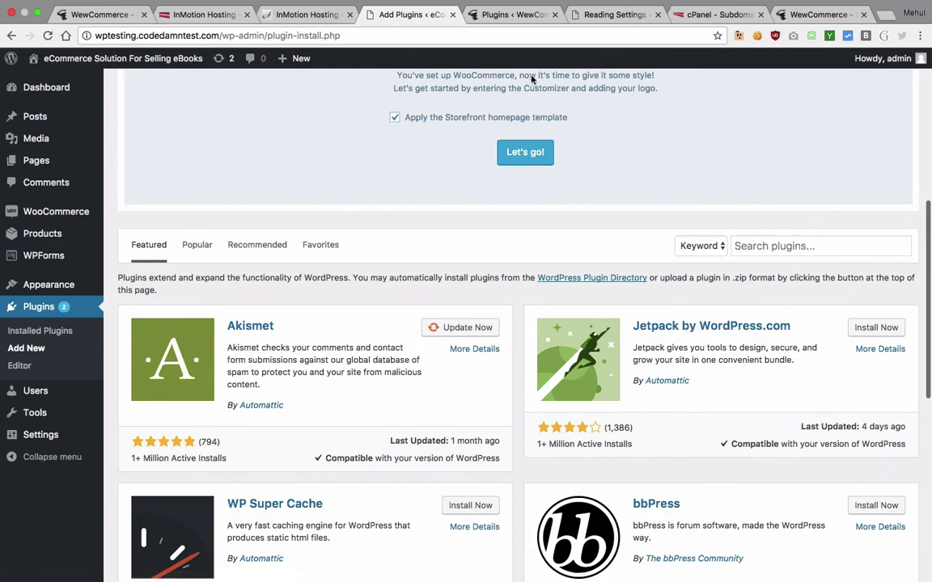
pyautogui.click(514, 14)
pyautogui.scroll(-5, 348, 276)
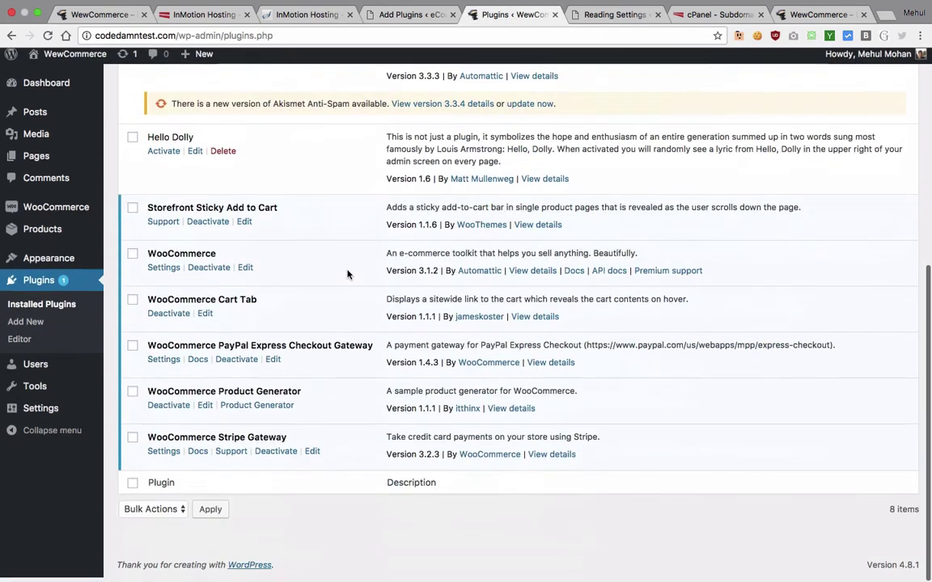
pyautogui.moveTo(261, 304); pyautogui.dragTo(154, 298)
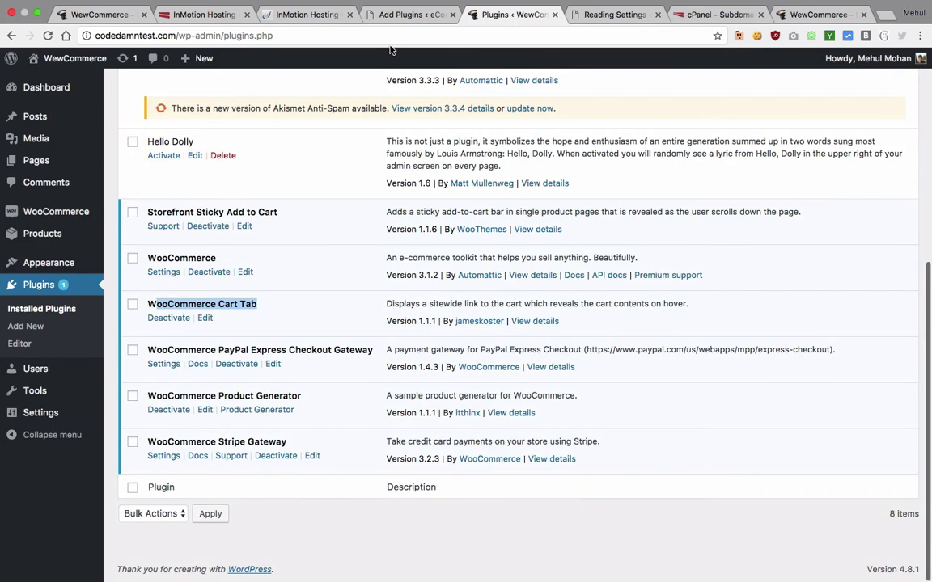
pyautogui.click(404, 14)
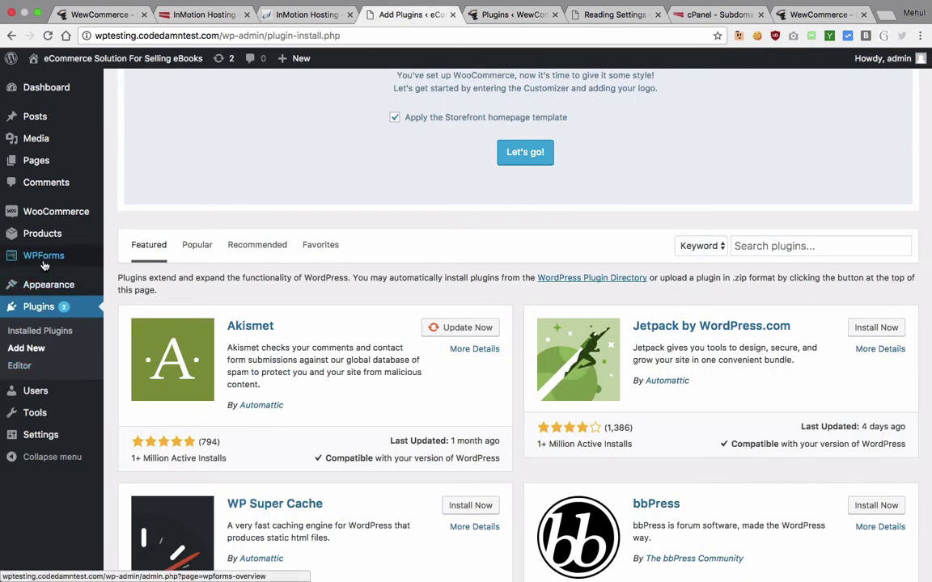
pyautogui.moveTo(44, 258)
pyautogui.moveTo(50, 290)
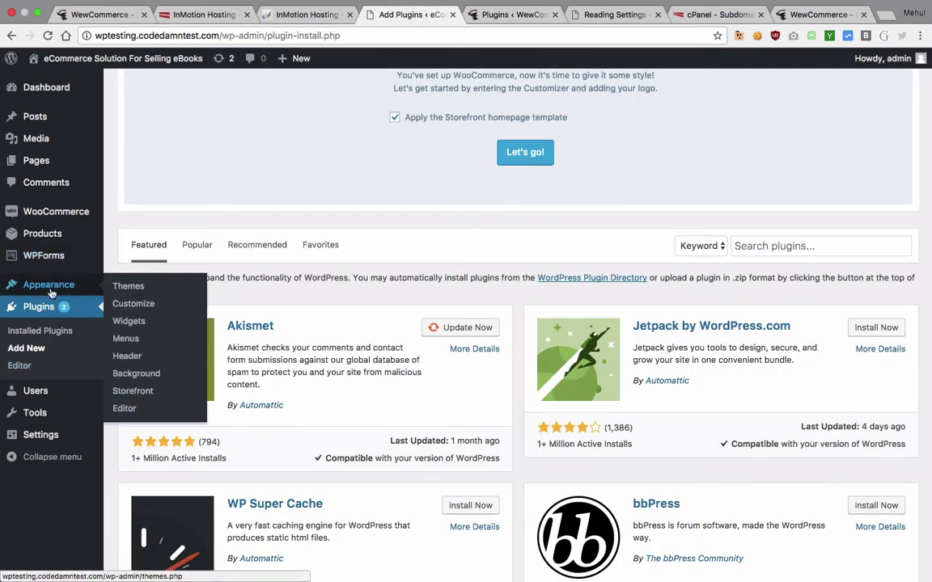
pyautogui.moveTo(60, 421)
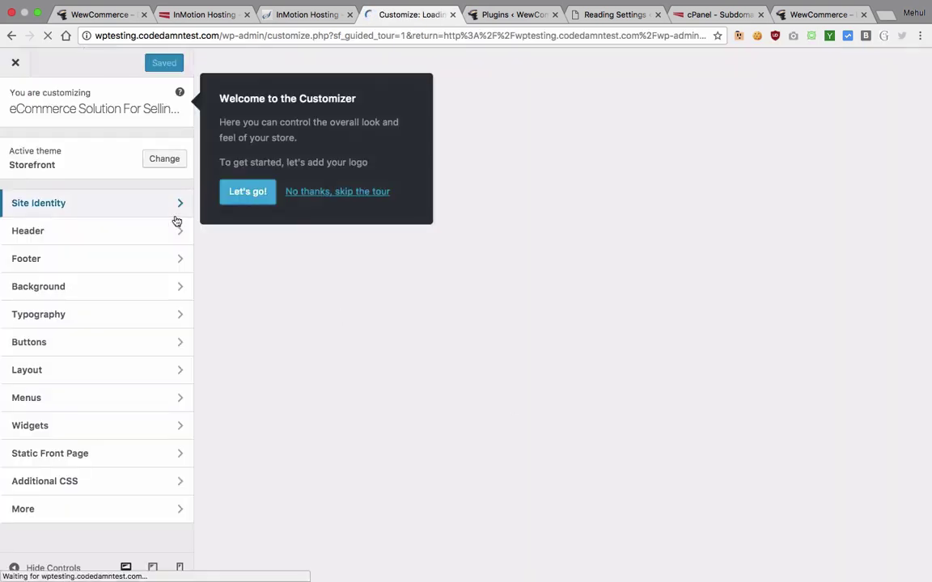
# Step: Start the Storefront Customizer tour at the logo step, glancing at the other open tabs
pyautogui.click(247, 193)
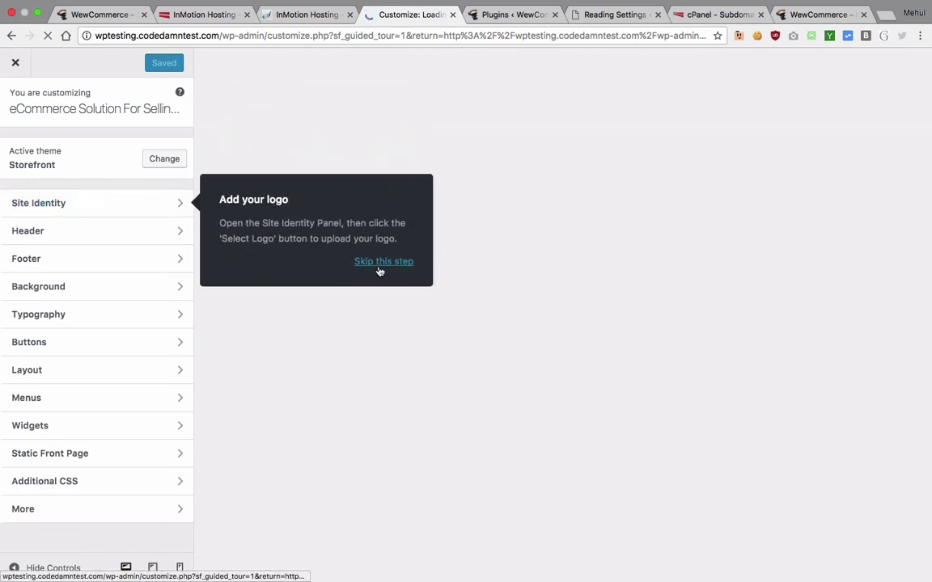
pyautogui.click(518, 15)
pyautogui.click(600, 19)
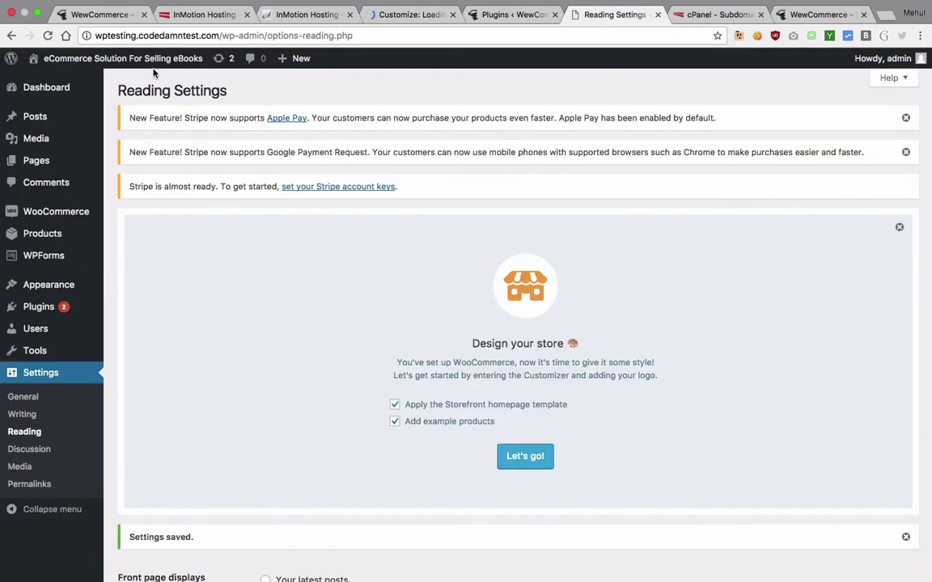
pyautogui.click(425, 16)
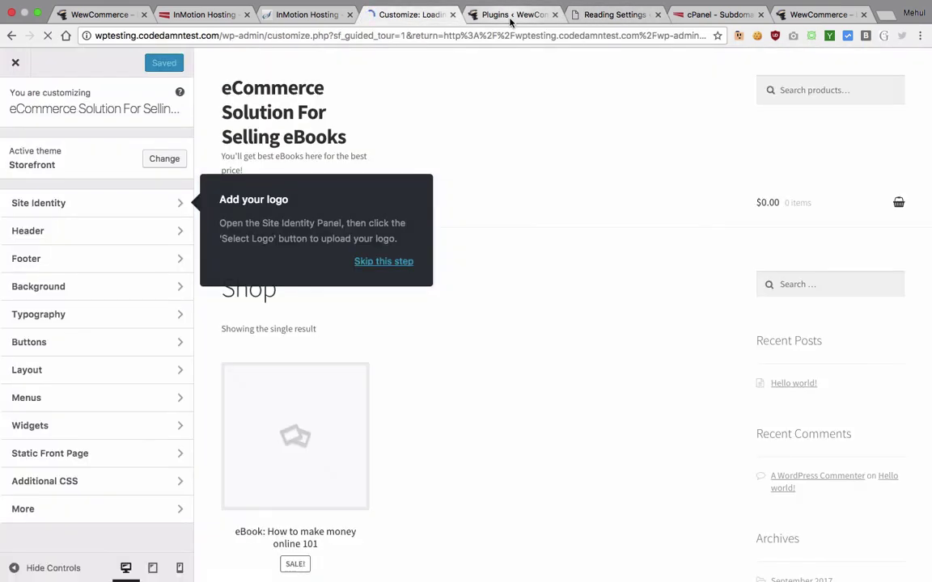
pyautogui.hotkey('ctrl', 'Tab')
pyautogui.click(408, 14)
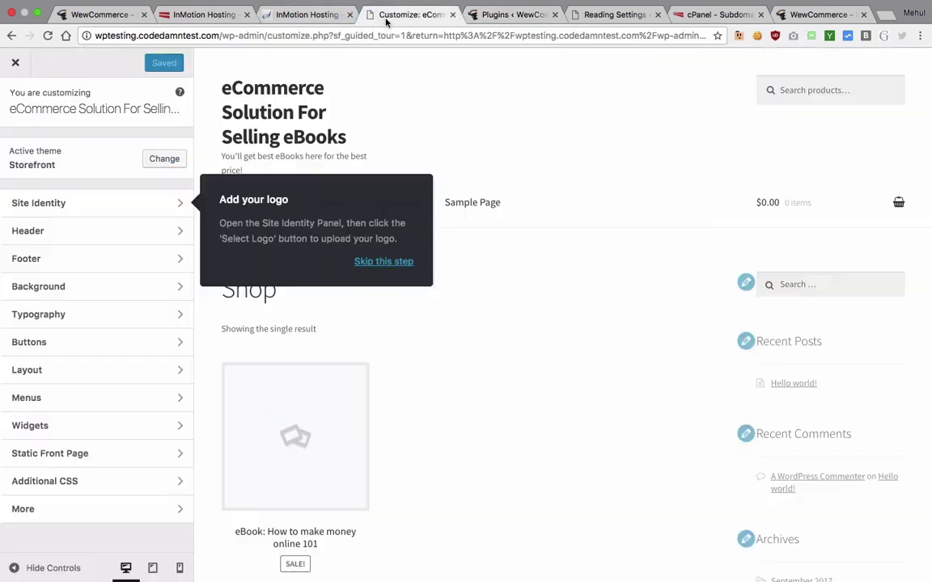
# Step: Skip the logo step so the tour advances to choosing an accent colour
pyautogui.click(411, 265)
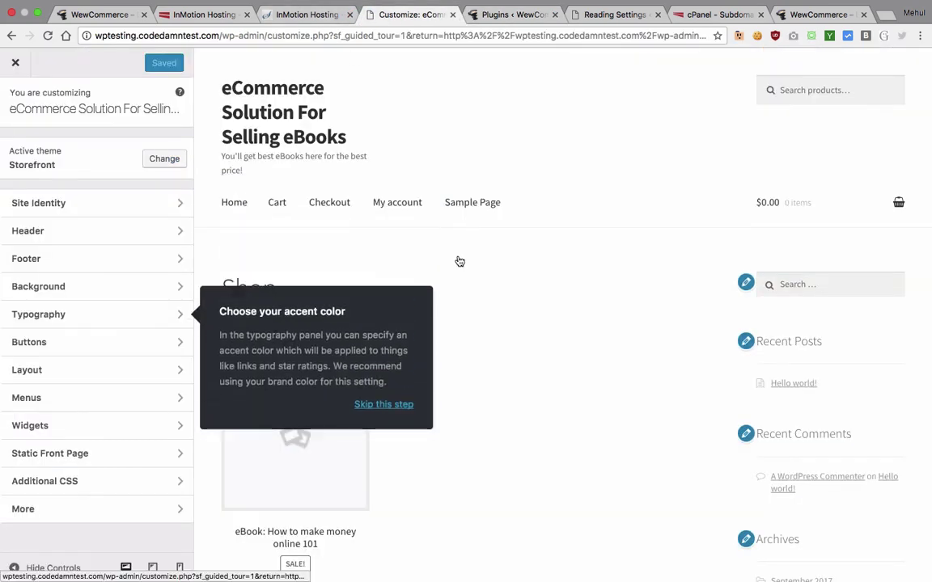
pyautogui.scroll(-5, 512, 469)
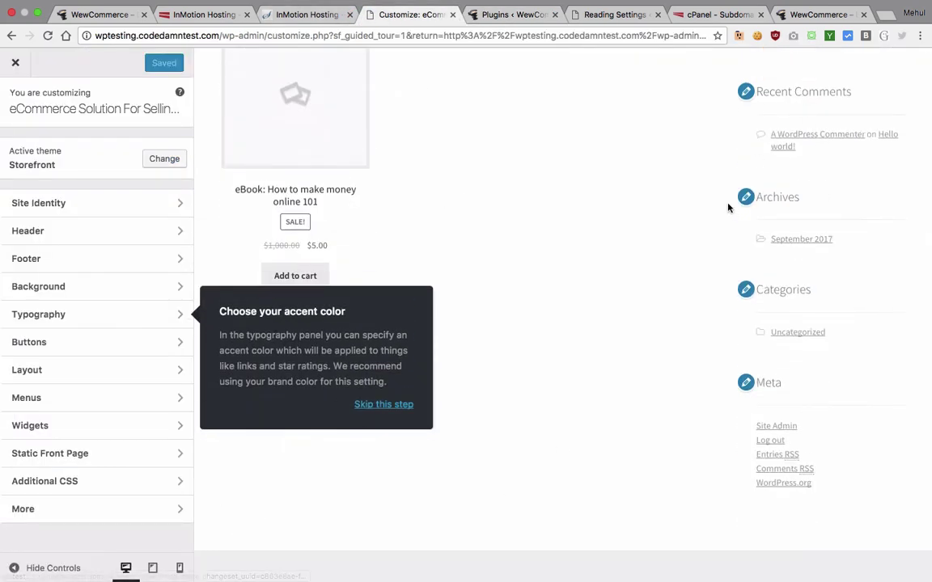
pyautogui.scroll(3, 728, 206)
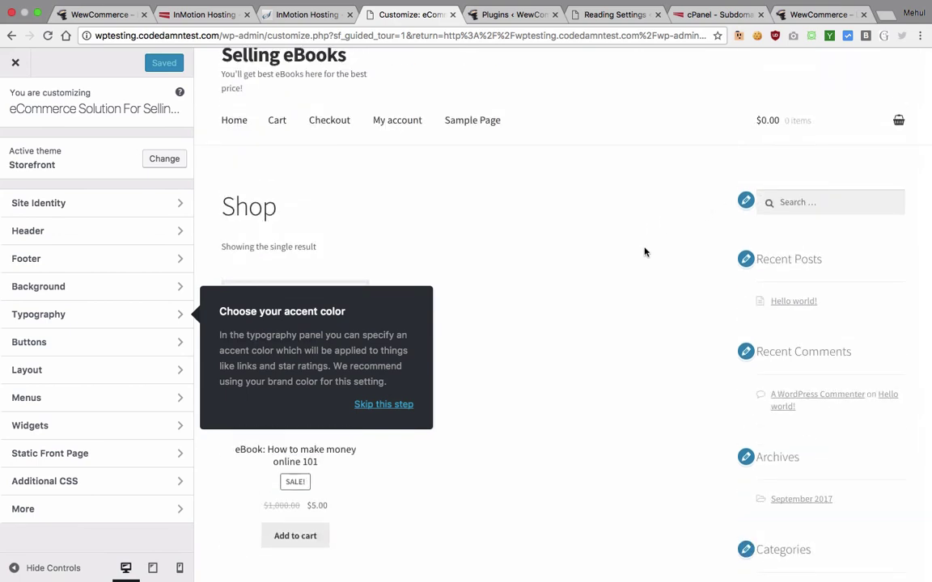
# Step: Leave the customizer and install the Cart Tab, Product Sharing and Sticky add to cart extensions
pyautogui.click(16, 64)
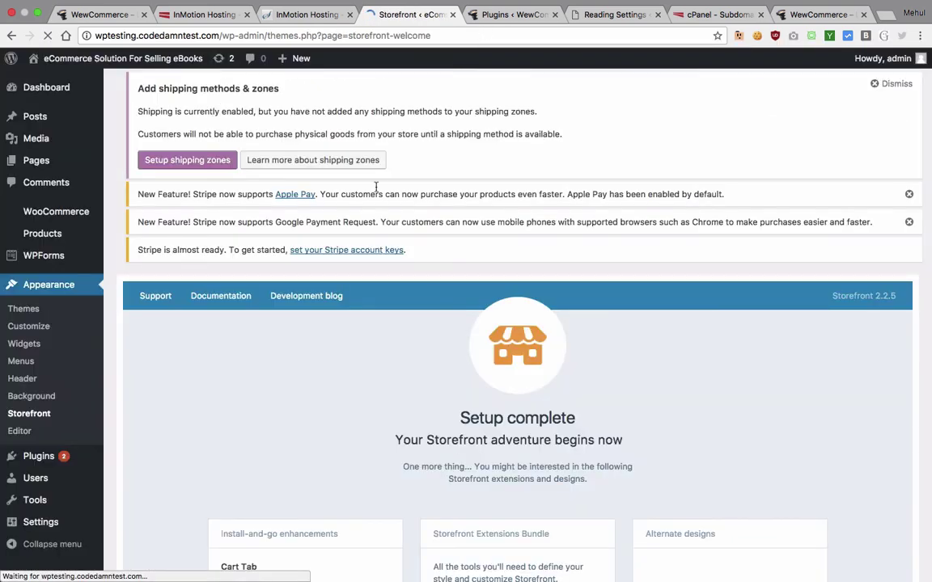
pyautogui.scroll(-1, 355, 226)
pyautogui.scroll(-4, 354, 226)
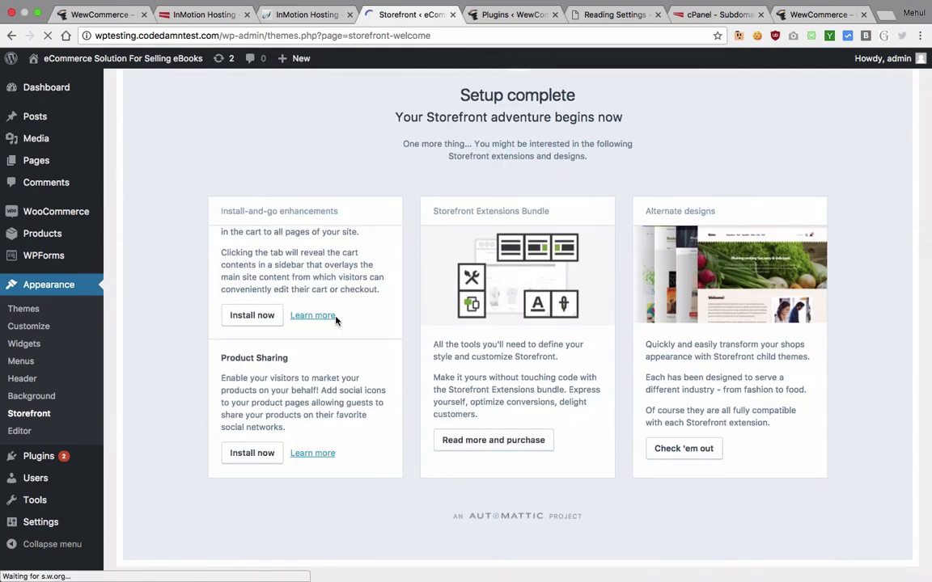
pyautogui.scroll(3, 333, 323)
pyautogui.click(257, 430)
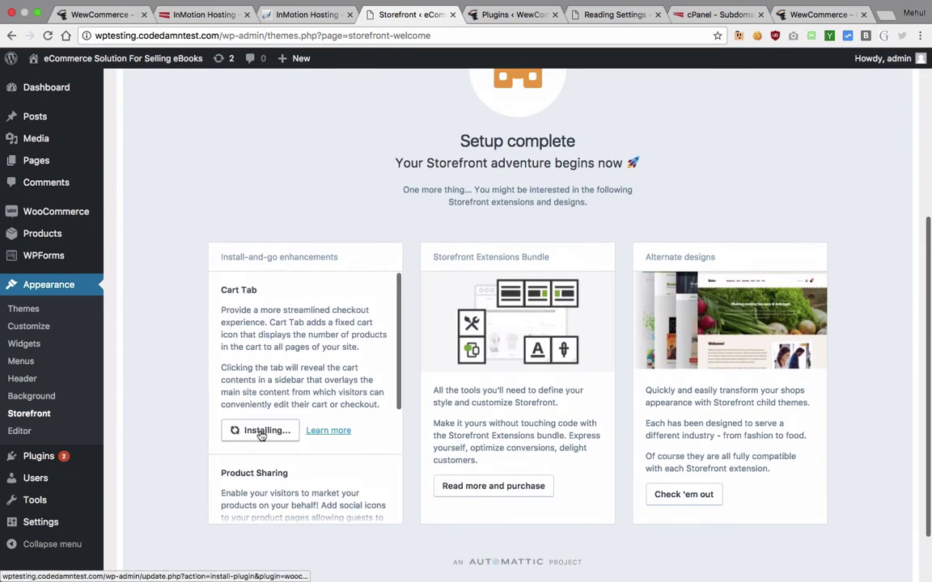
pyautogui.scroll(-1, 279, 378)
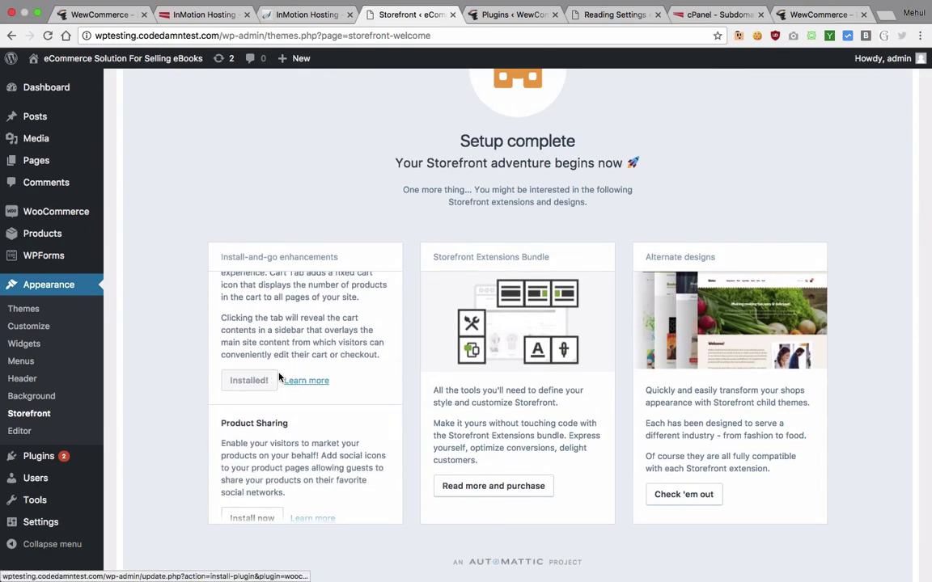
pyautogui.scroll(-2, 275, 381)
pyautogui.scroll(-2, 273, 385)
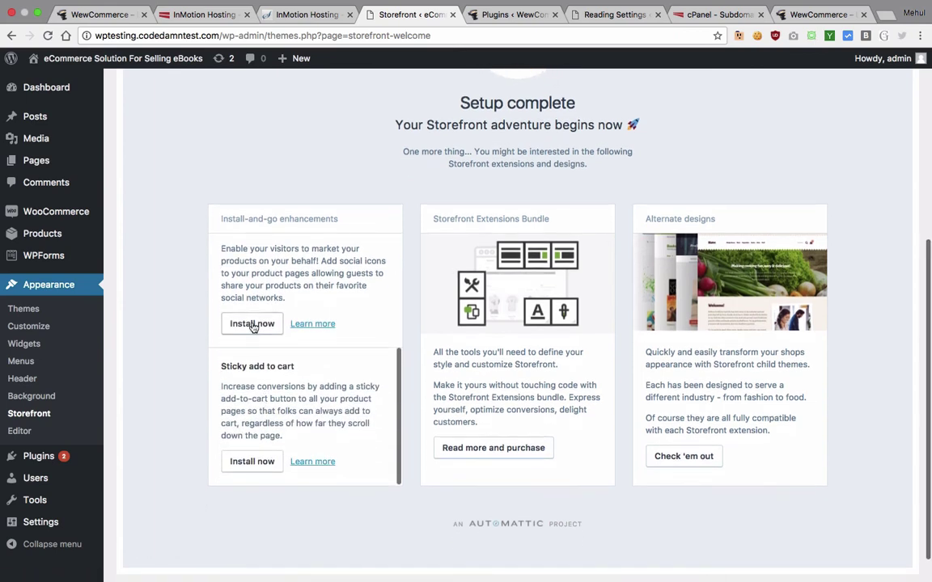
pyautogui.click(252, 324)
pyautogui.click(245, 461)
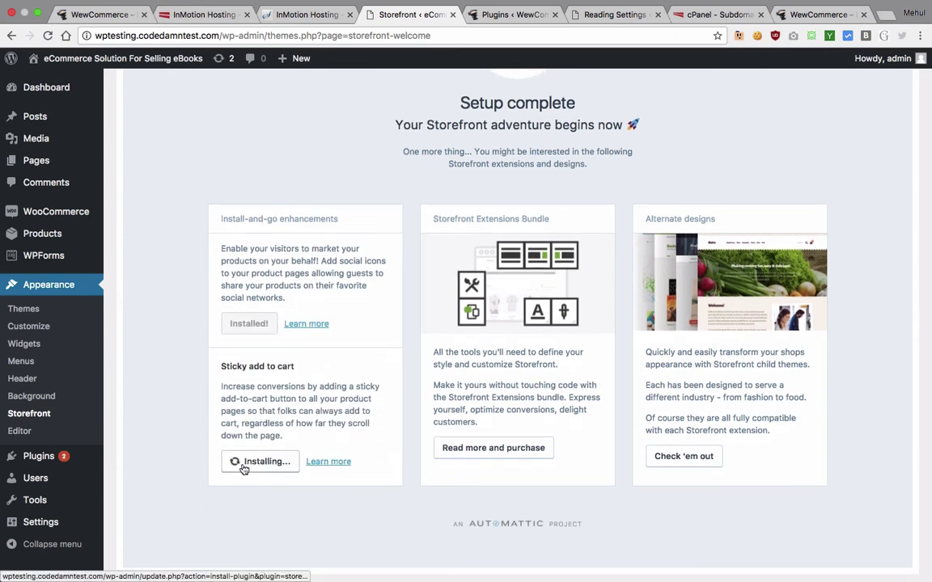
# Step: Activate the Cart Tab, Product Sharing and Sticky add to cart extensions
pyautogui.scroll(3, 322, 383)
pyautogui.scroll(1, 307, 385)
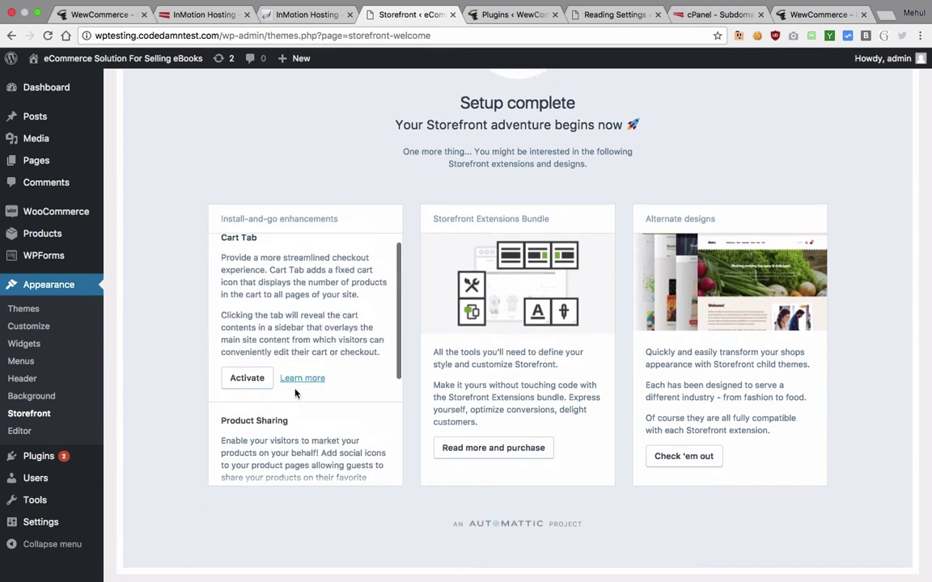
pyautogui.click(248, 377)
pyautogui.scroll(-4, 249, 364)
pyautogui.click(248, 375)
pyautogui.scroll(-2, 245, 376)
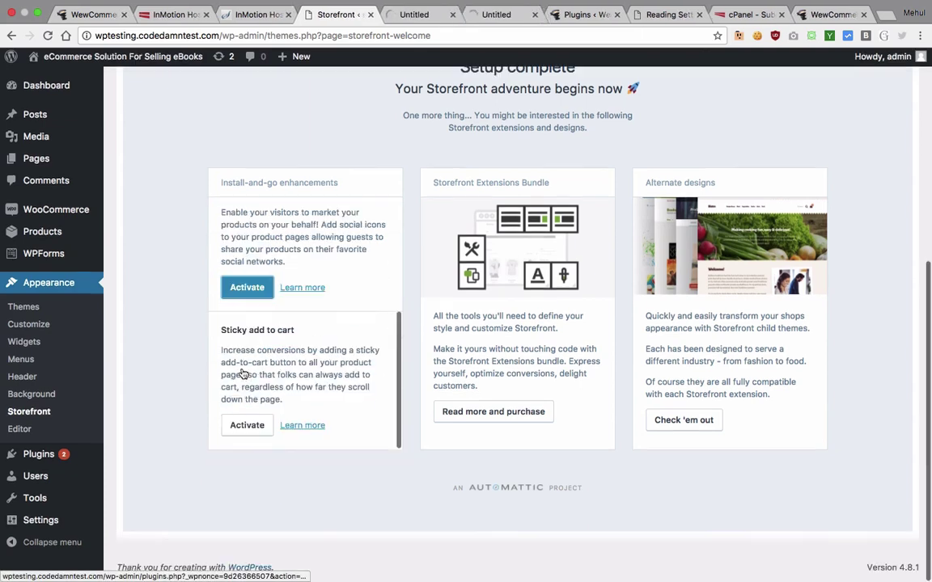
pyautogui.click(247, 427)
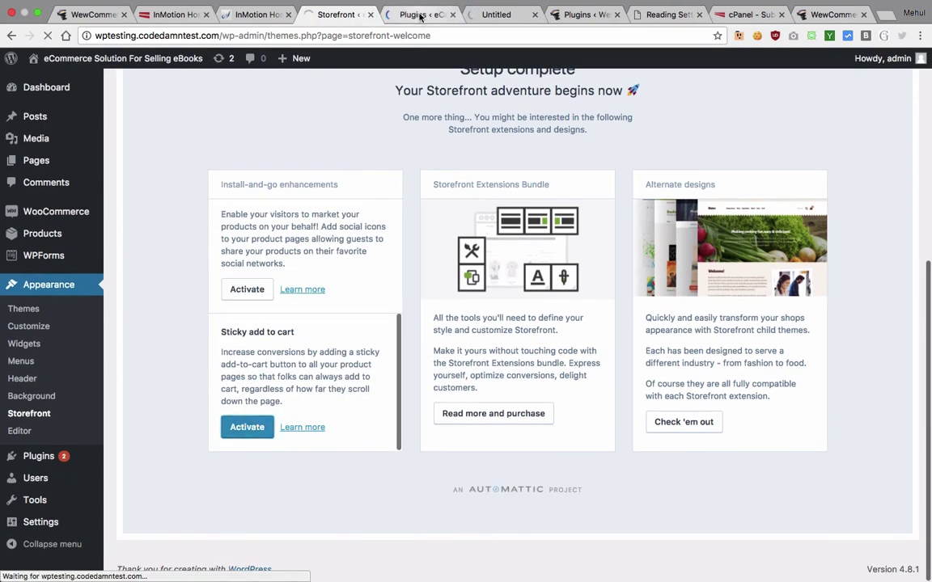
# Step: Confirm the activated plugins in the plugins list, then go to the demo store's front page
pyautogui.click(421, 14)
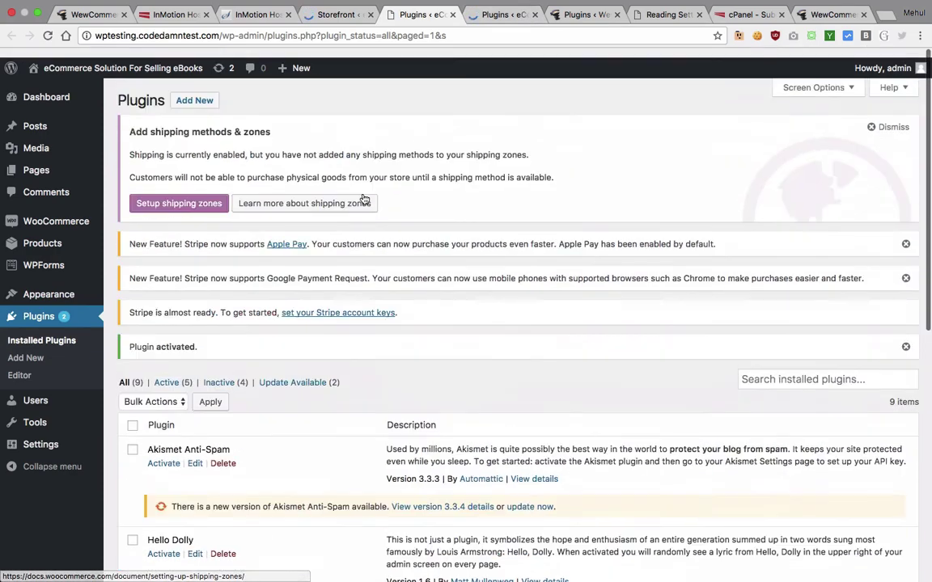
pyautogui.hotkey('ctrl', 'Tab')
pyautogui.hotkey('ctrl', 'Tab')
pyautogui.hotkey('ctrl', 'Tab')
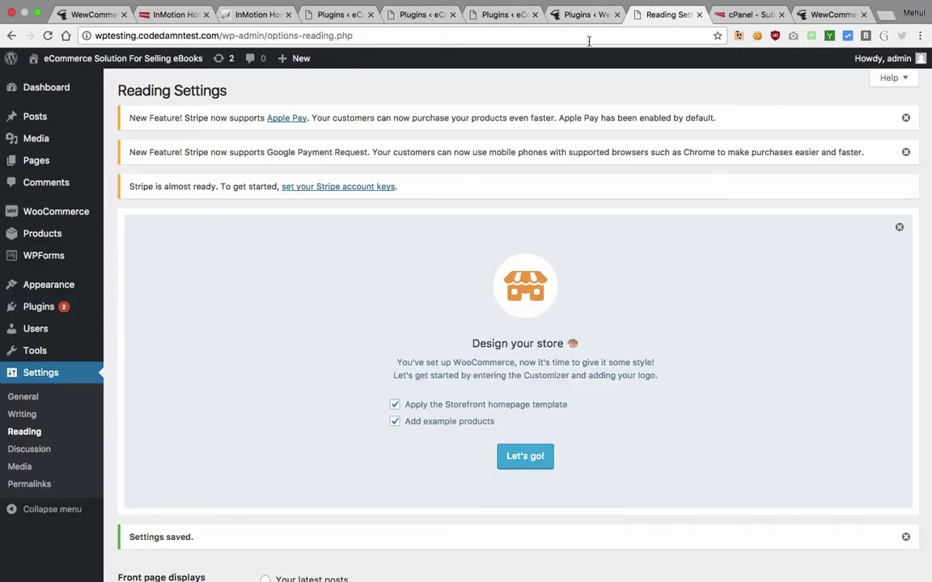
pyautogui.click(583, 14)
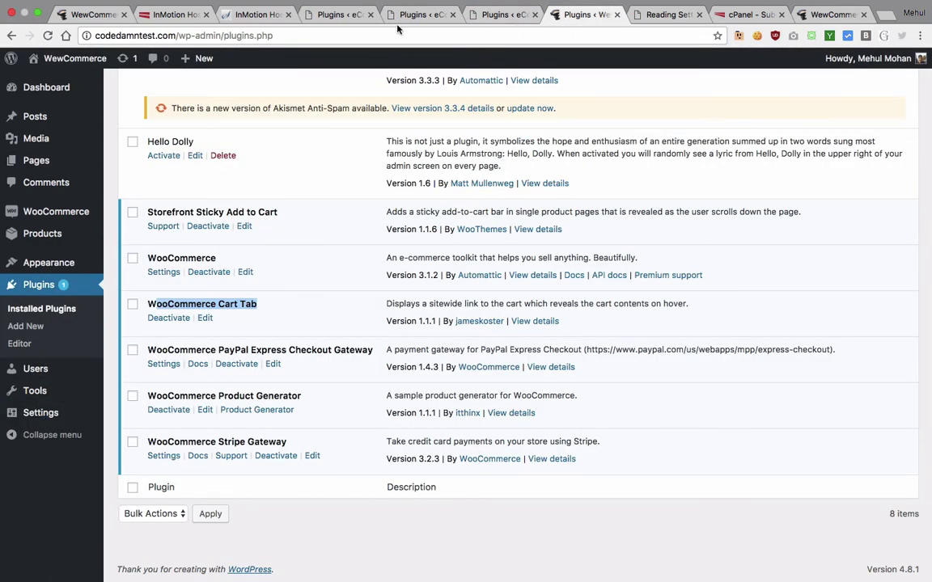
pyautogui.click(50, 60)
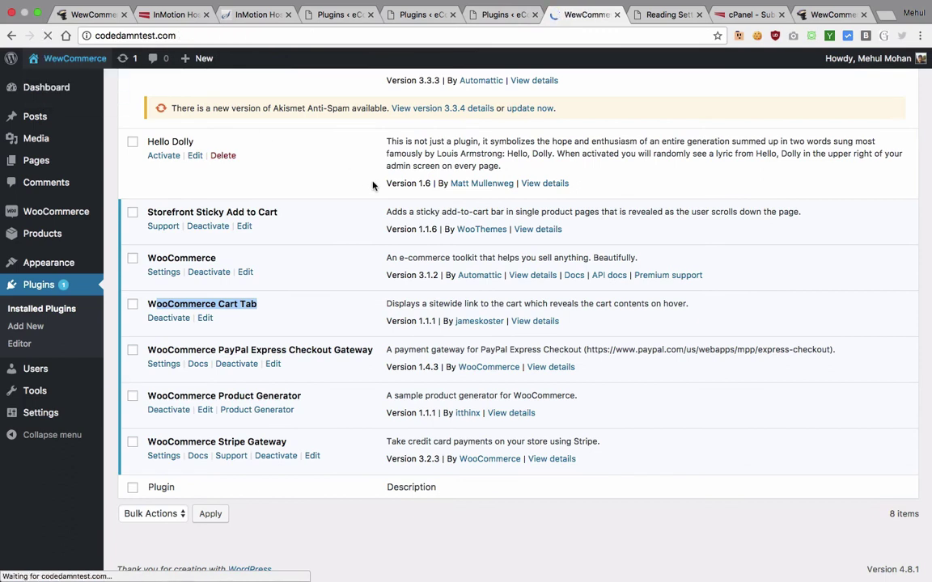
# Step: Add Egg TV from Action Figures to the cart and show the cart panel with its $224.95 subtotal
pyautogui.scroll(-7, 372, 186)
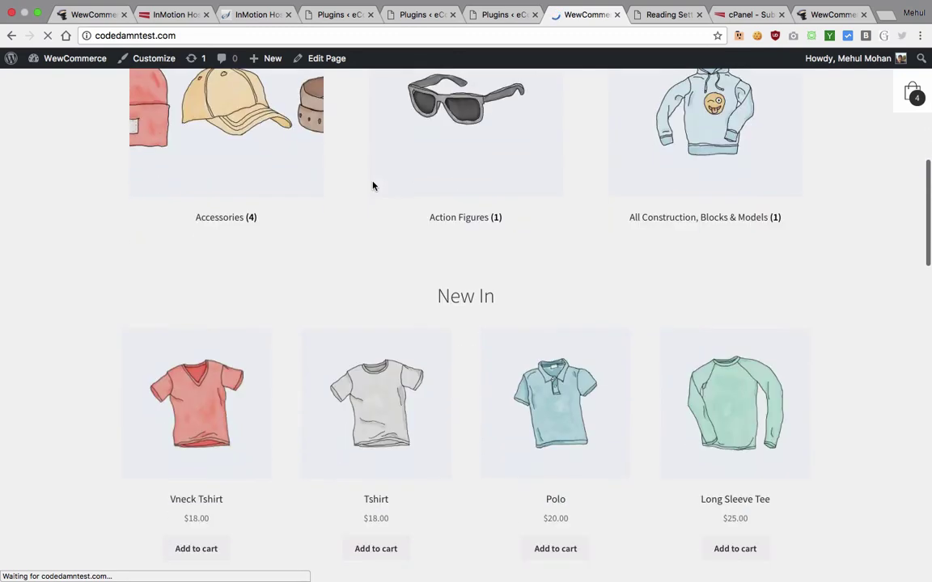
pyautogui.click(504, 152)
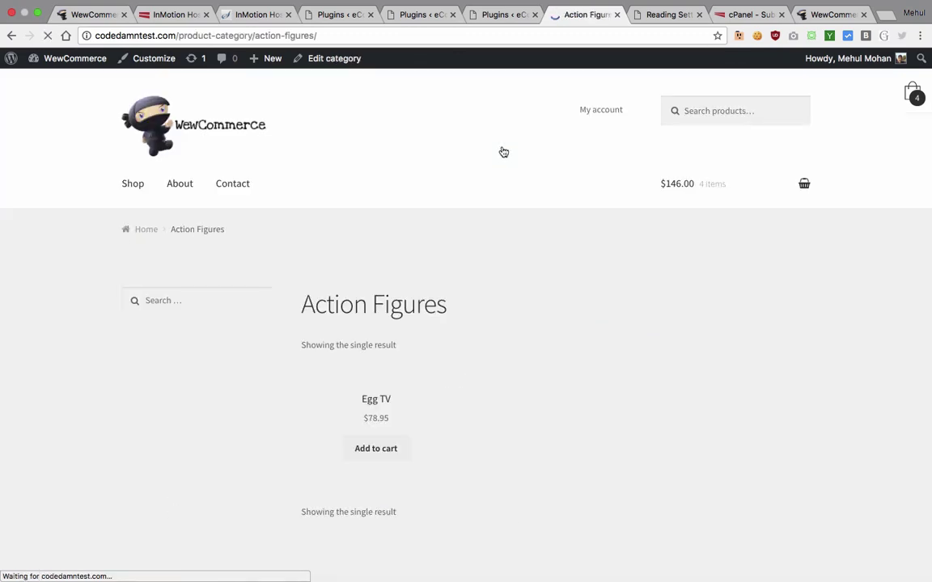
pyautogui.scroll(-2, 421, 283)
pyautogui.click(361, 329)
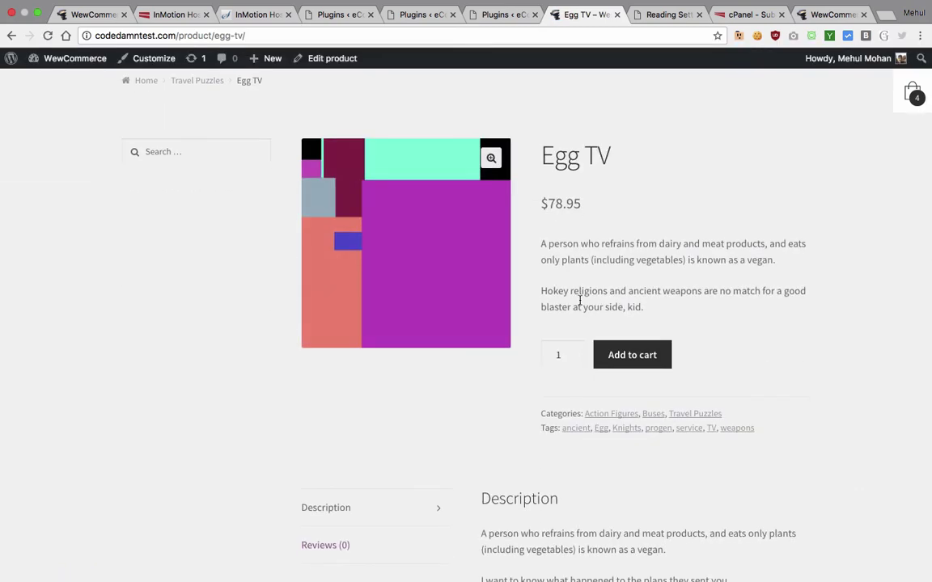
pyautogui.click(632, 365)
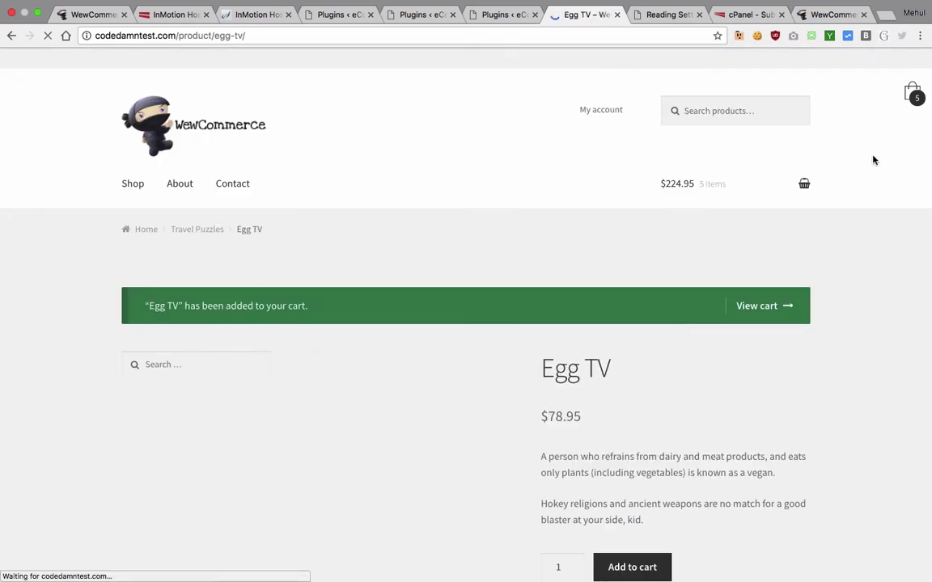
pyautogui.scroll(-5, 818, 176)
pyautogui.click(911, 92)
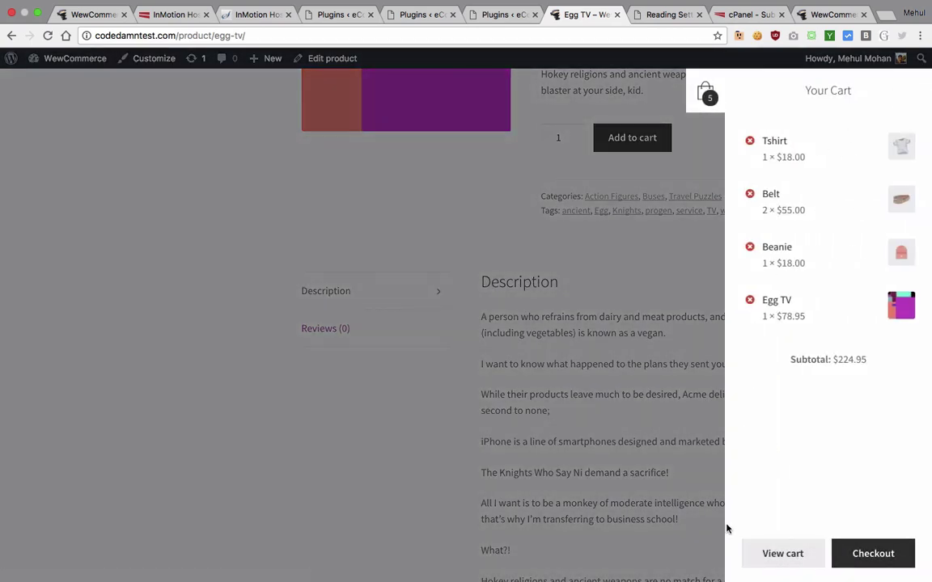
# Step: Dismiss the Cart Tab side panel to reveal the Egg TV product page again
pyautogui.click(700, 87)
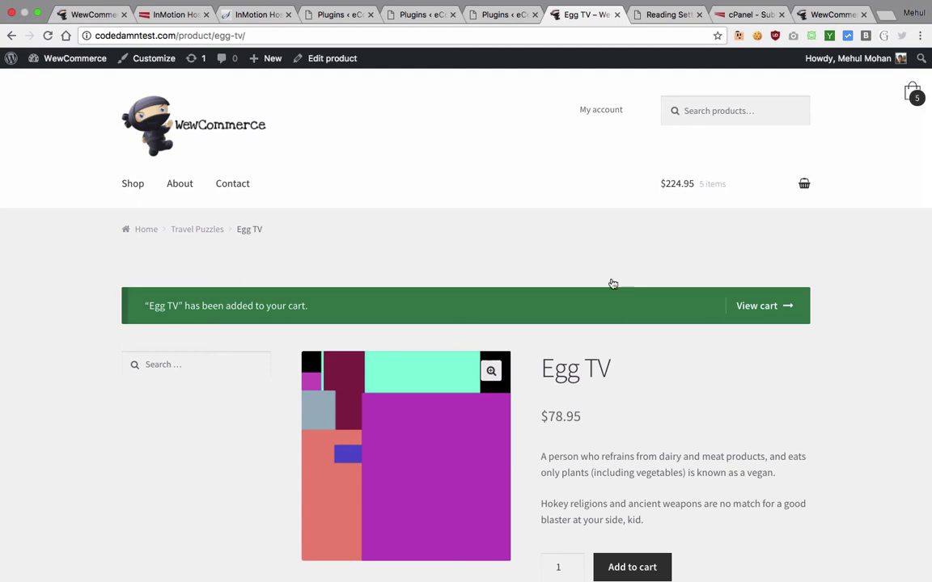
# Step: Visit the demo store's home page and InMotion's software installer, then return to Reading Settings
pyautogui.click(192, 122)
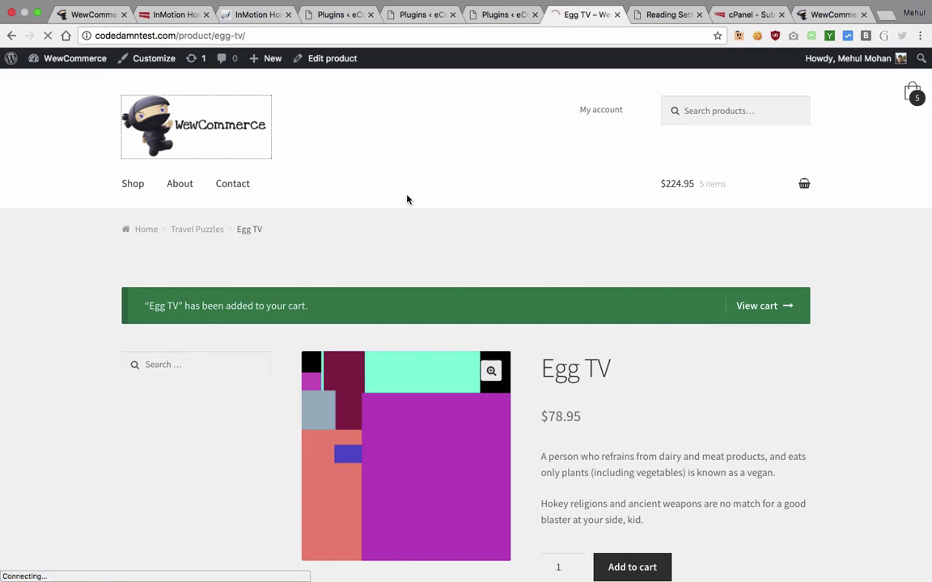
pyautogui.click(172, 16)
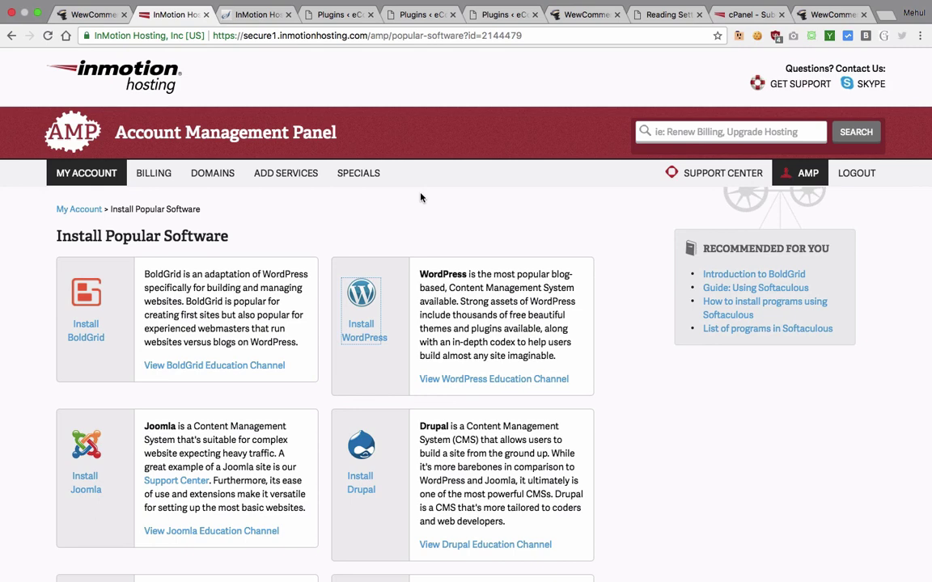
pyautogui.click(643, 24)
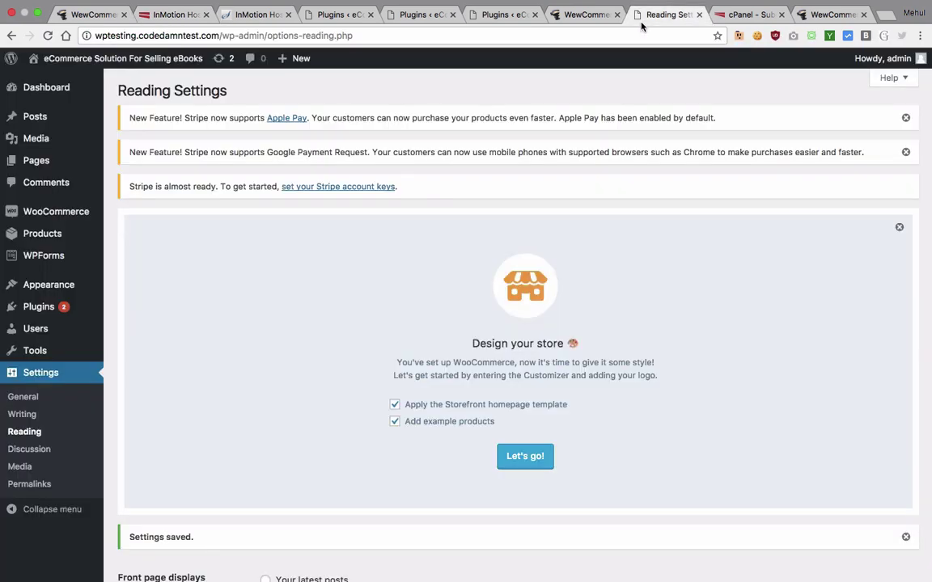